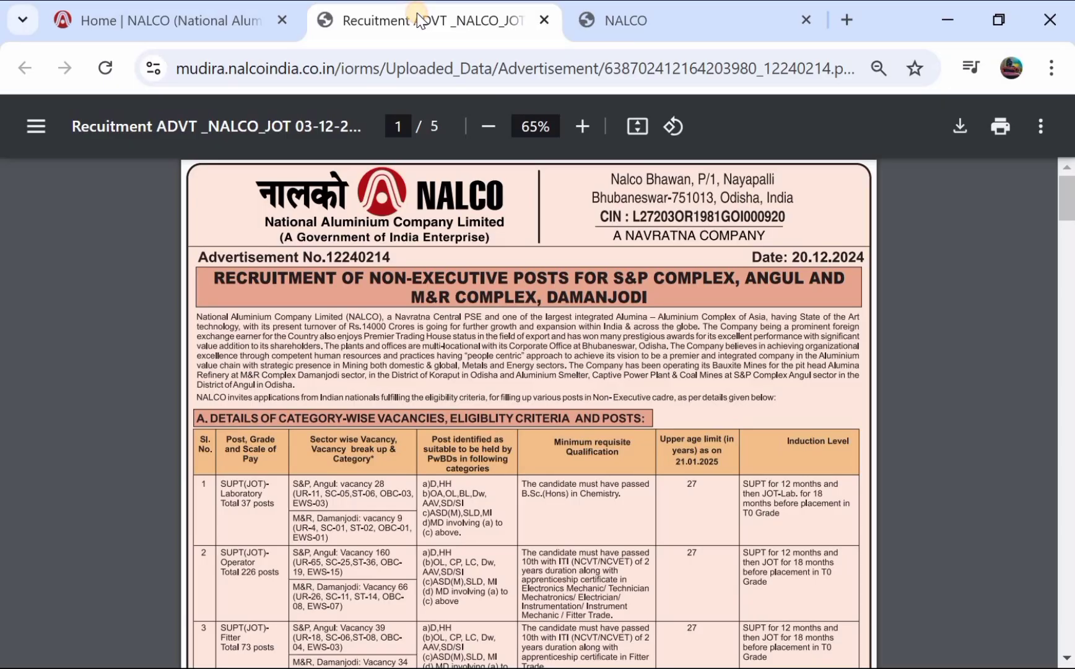
Step: Look over the NALCO home page, from its banner to the Corporate Profile section
click(204, 25)
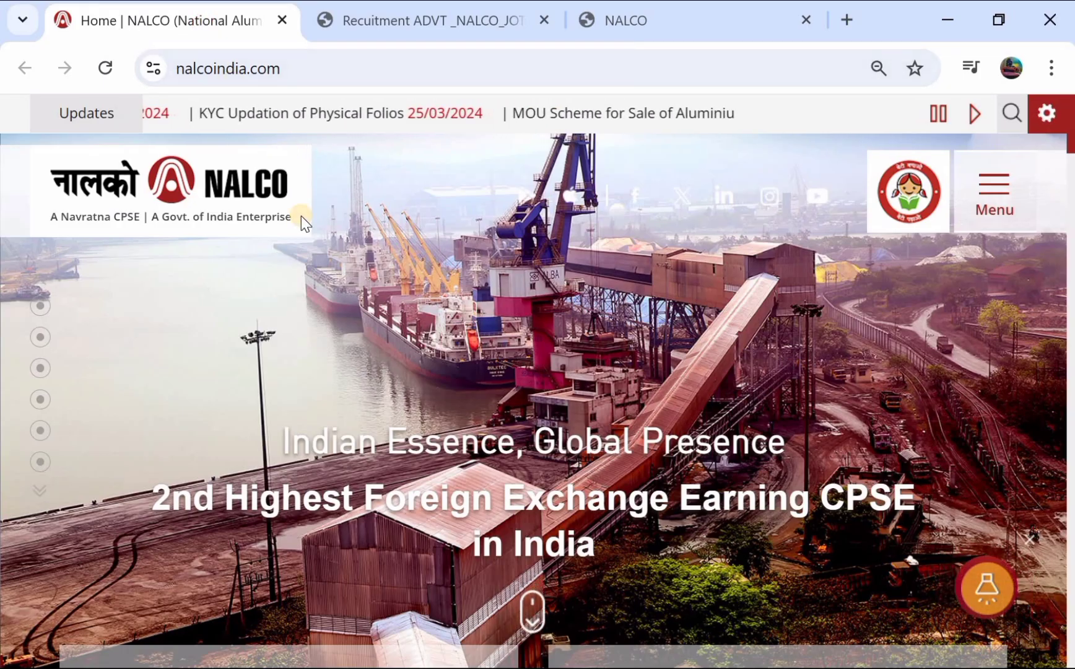
scroll(301, 216, down, 3)
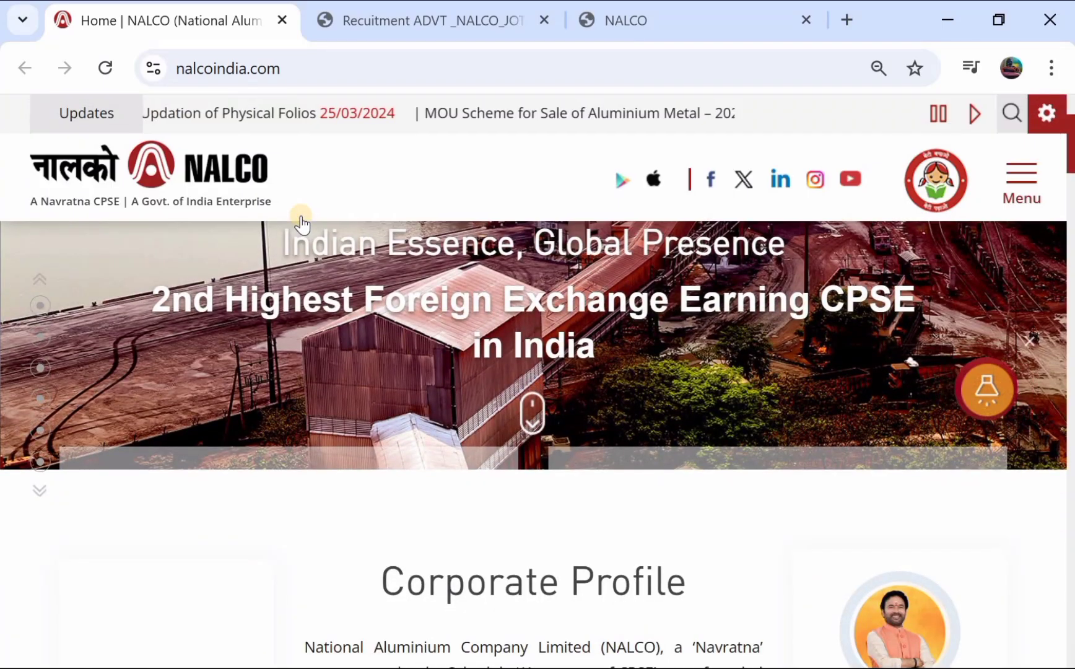
scroll(301, 221, down, 3)
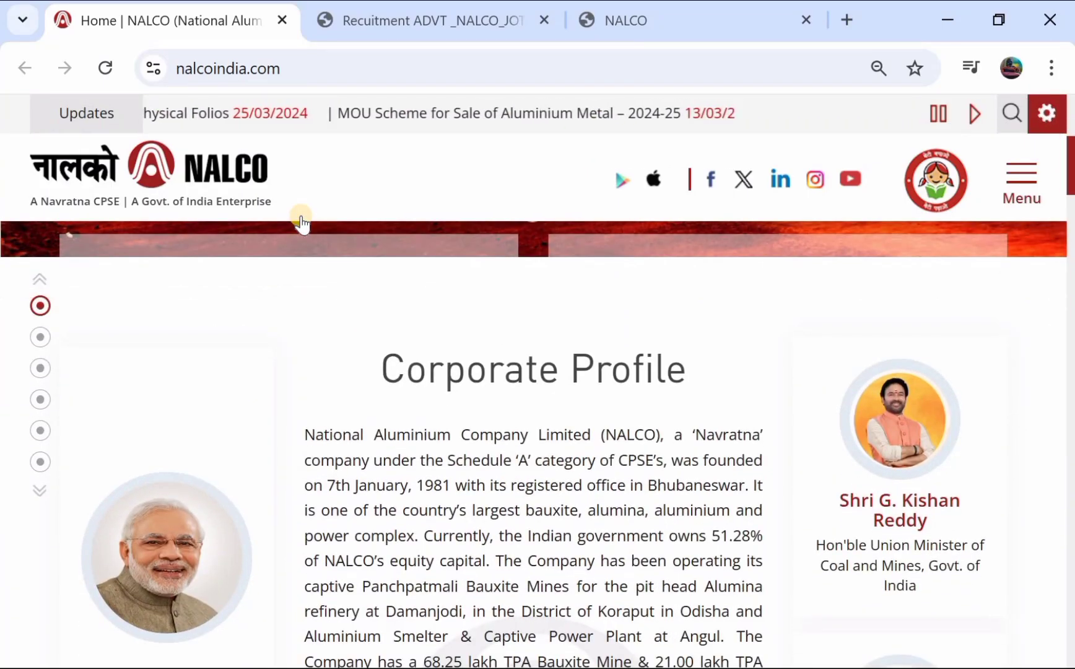
scroll(301, 221, up, 2)
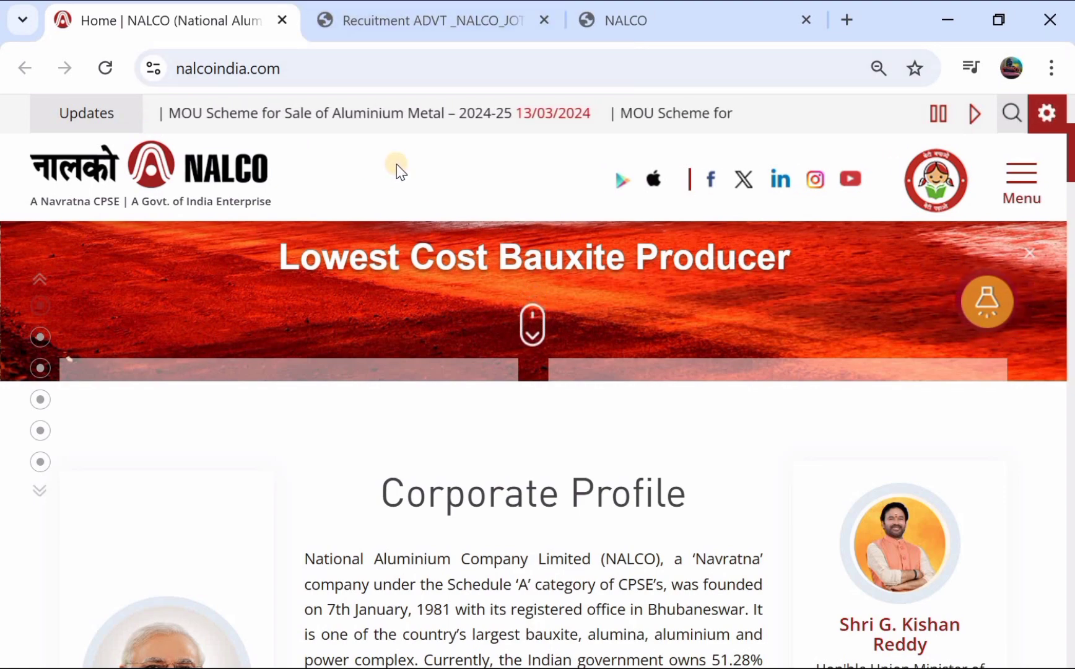
scroll(403, 201, up, 2)
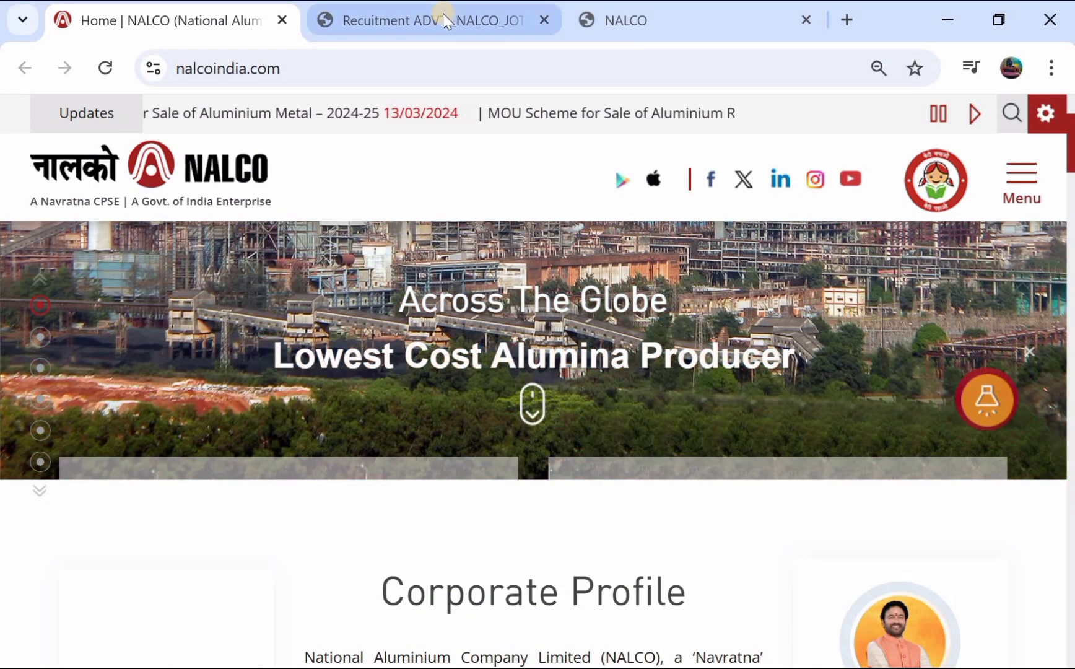
Step: Read through the non-executive recruitment advertisement from the vacancy table to the Reservations and Relaxations section
click(441, 17)
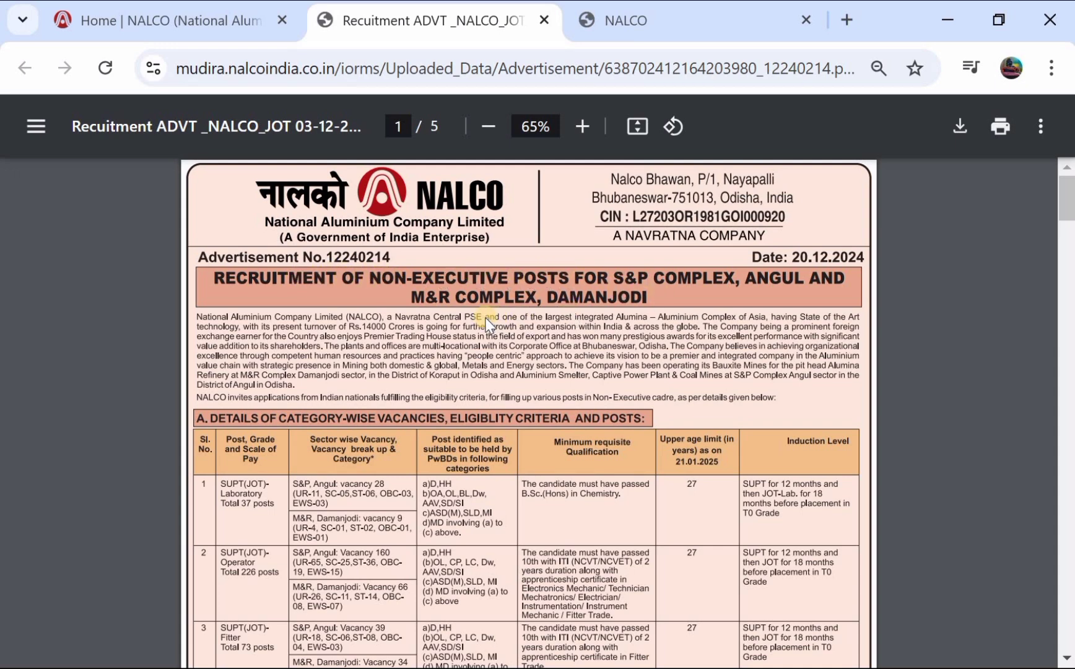
scroll(487, 322, down, 2)
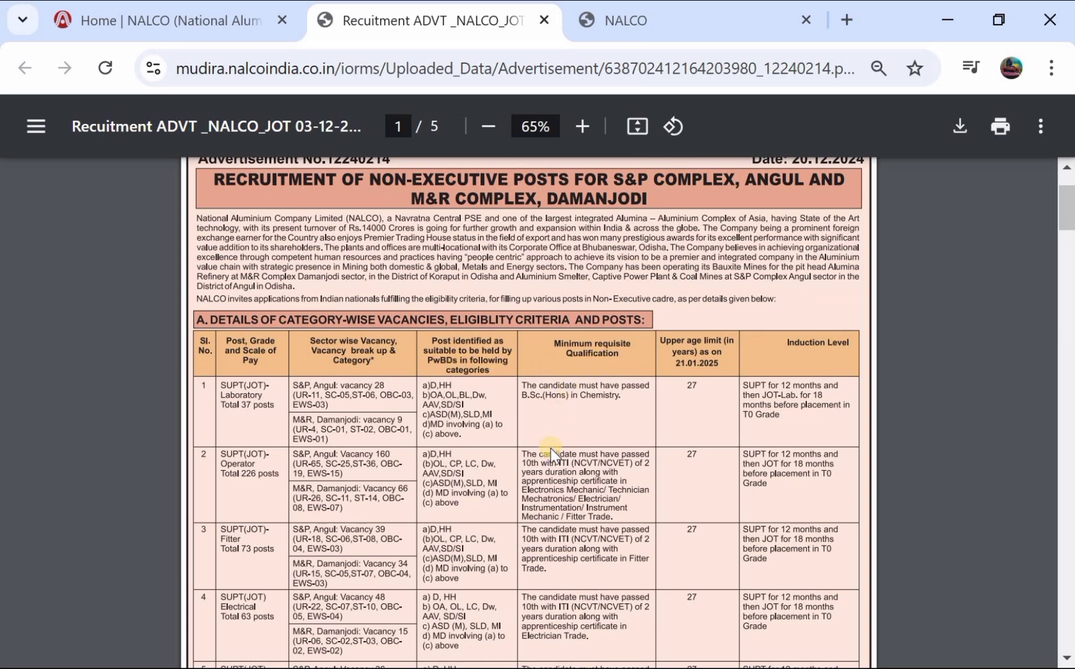
scroll(550, 448, down, 1)
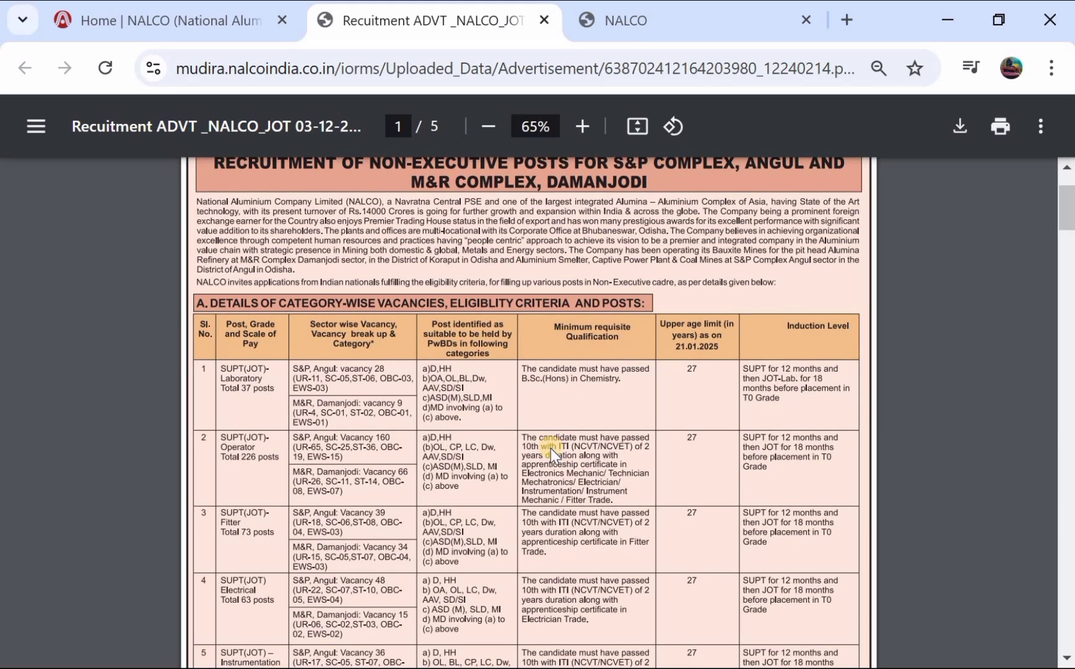
scroll(550, 448, down, 1)
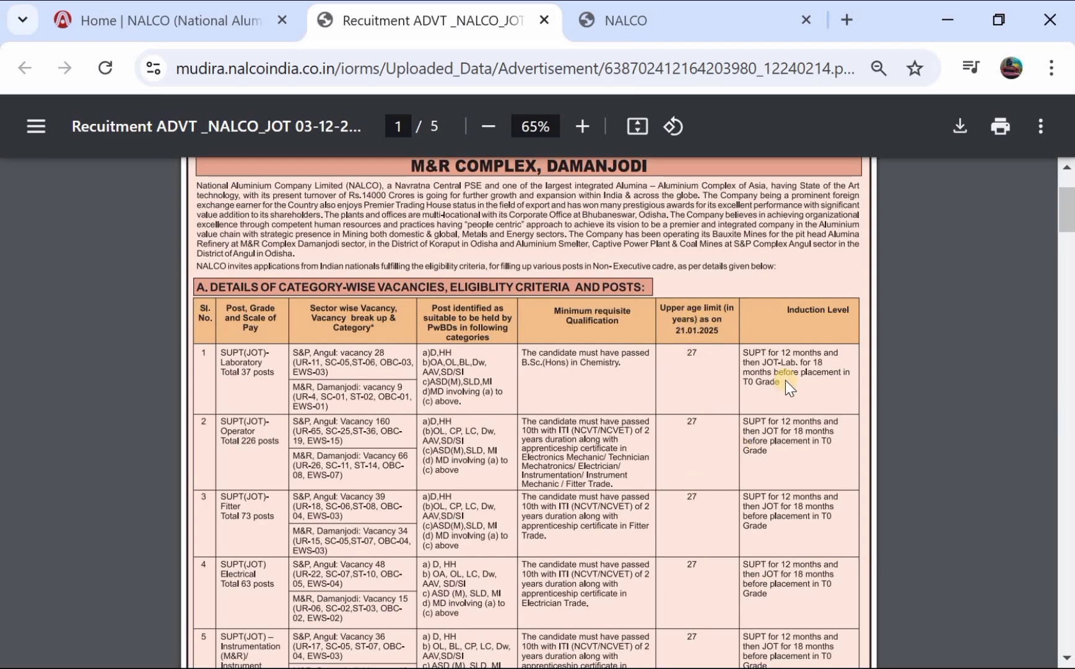
scroll(790, 368, down, 1)
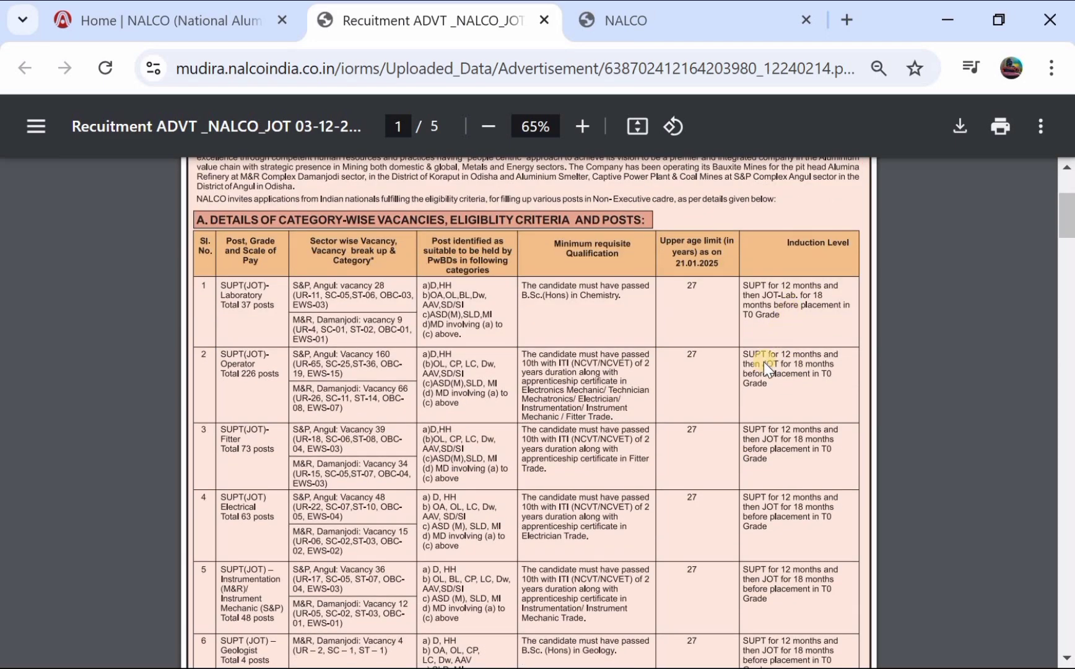
scroll(763, 362, down, 9)
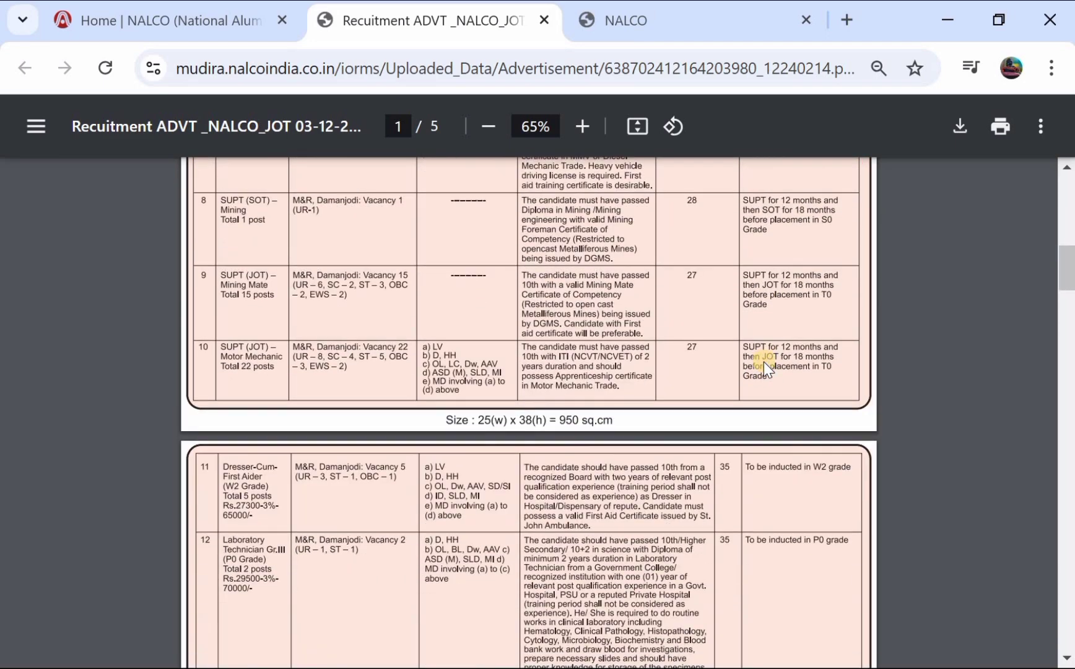
scroll(764, 362, down, 14)
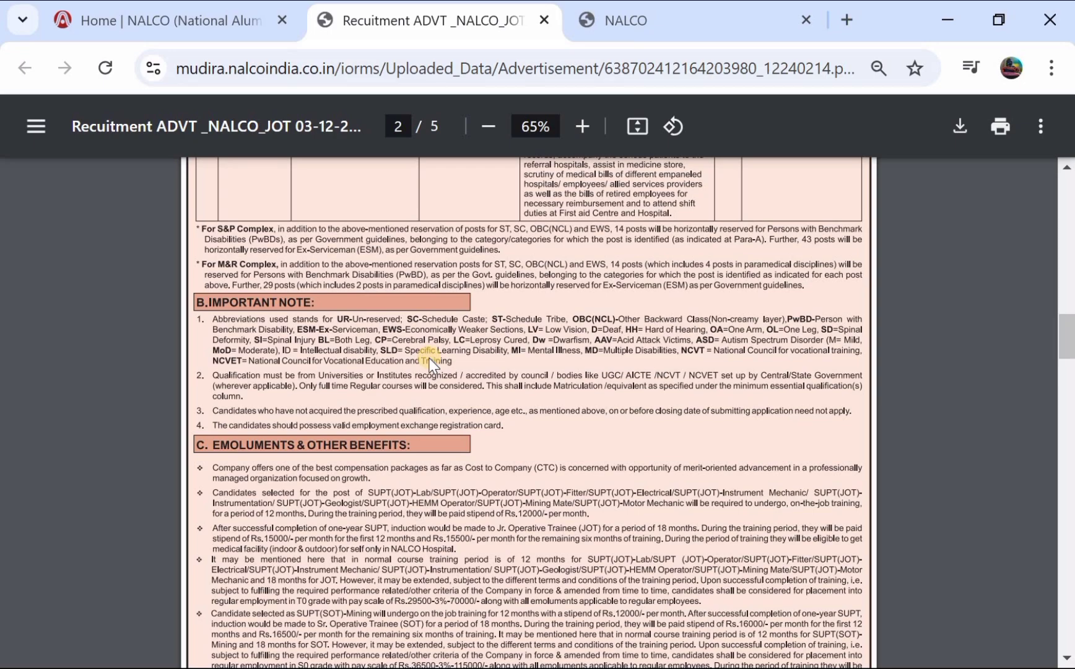
scroll(432, 366, down, 15)
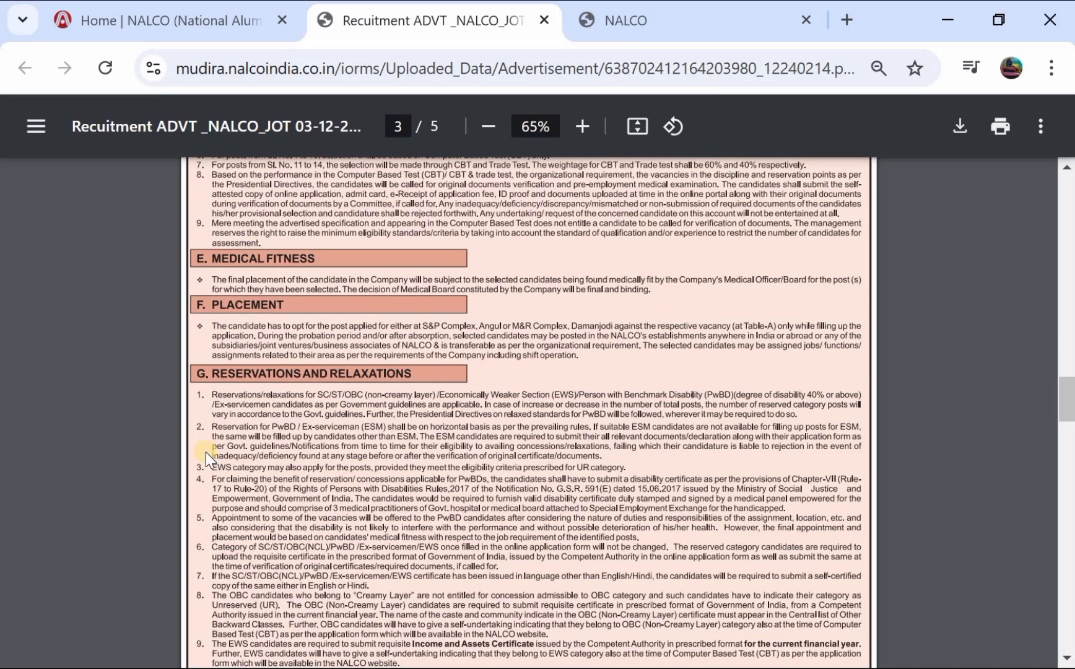
scroll(206, 452, down, 4)
Step: Go back through the advertisement and review the posts, vacancies and qualifications in its category-wise vacancy table
scroll(206, 452, up, 5)
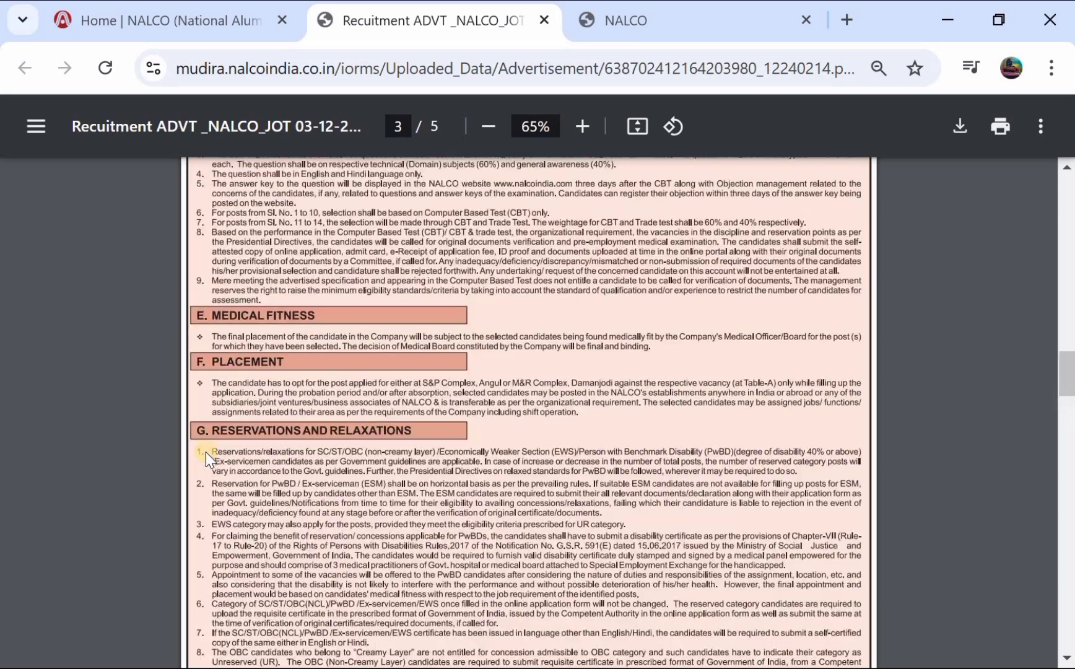
scroll(205, 452, up, 15)
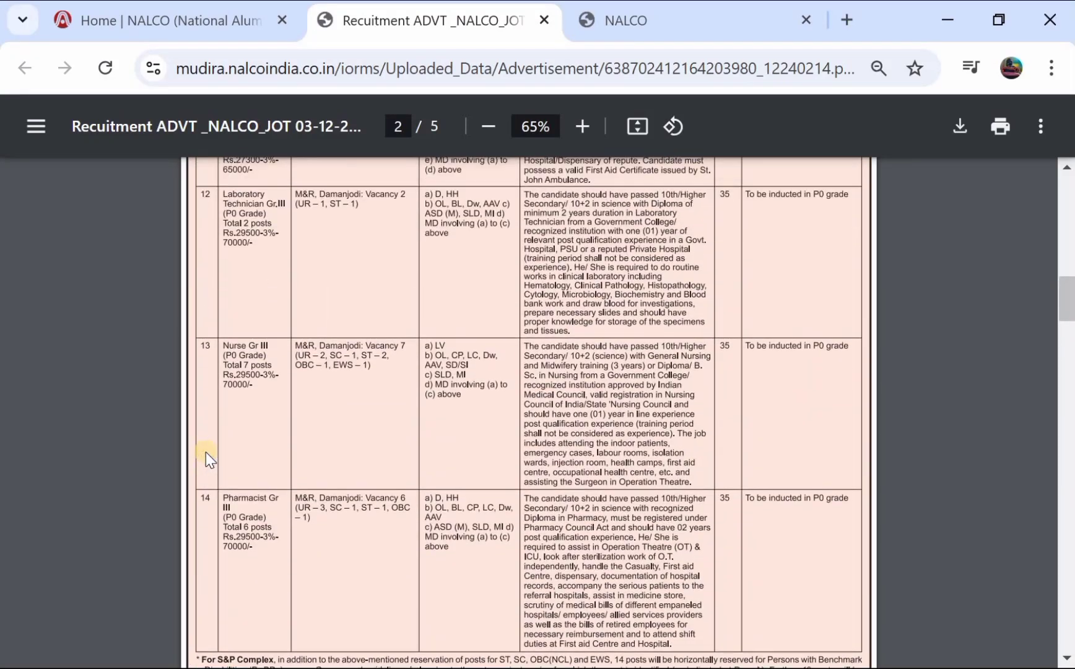
scroll(205, 452, up, 3)
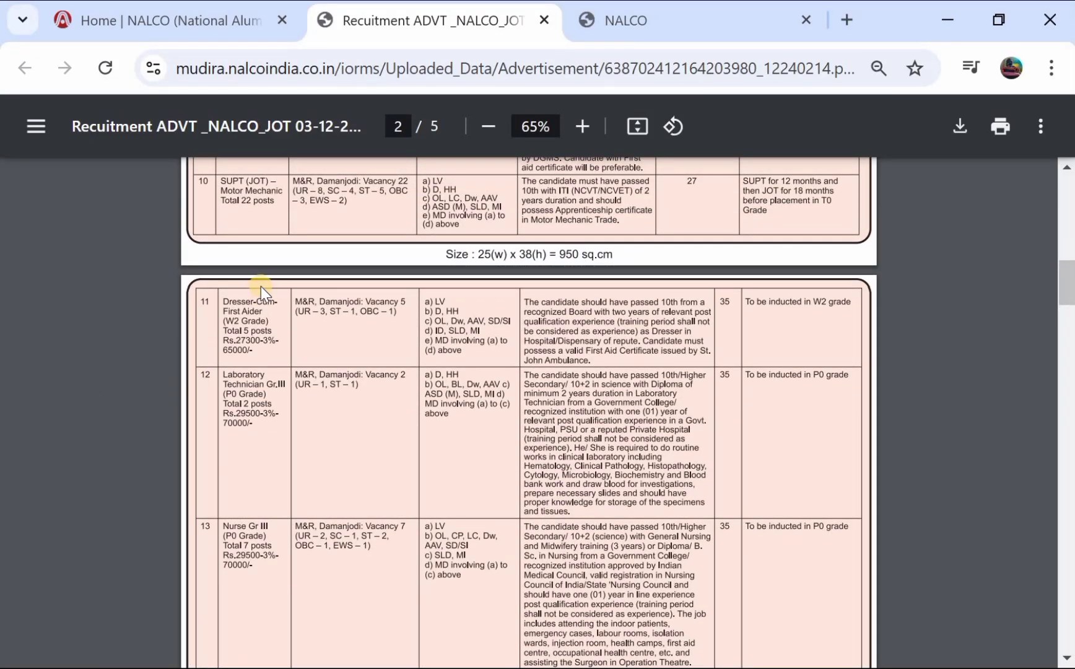
scroll(251, 398, up, 9)
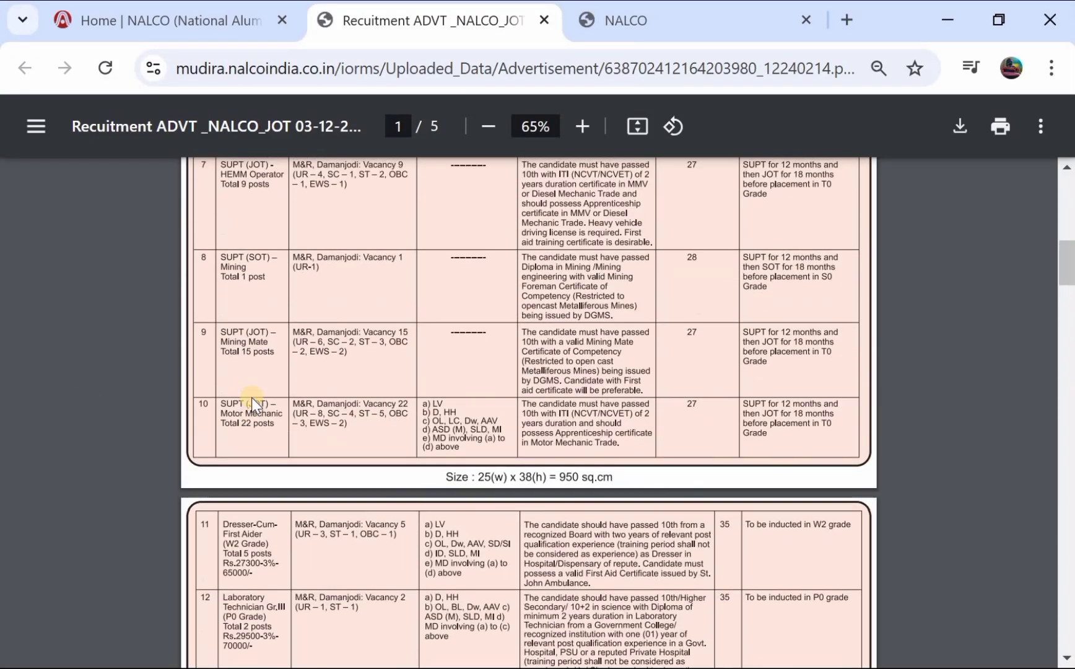
scroll(251, 397, up, 7)
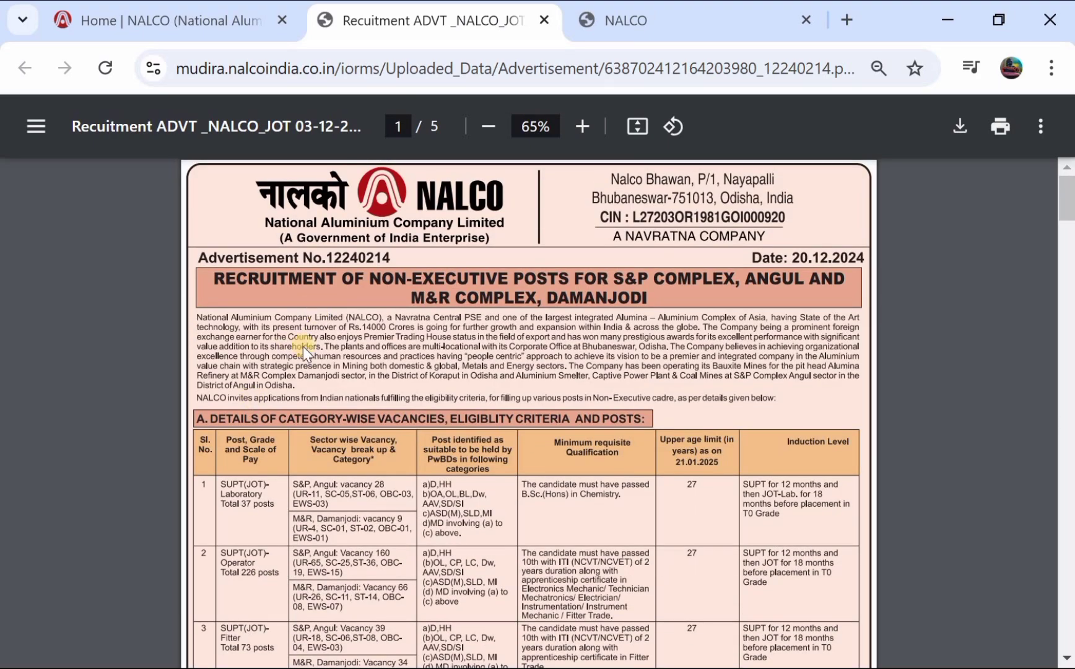
scroll(304, 346, down, 3)
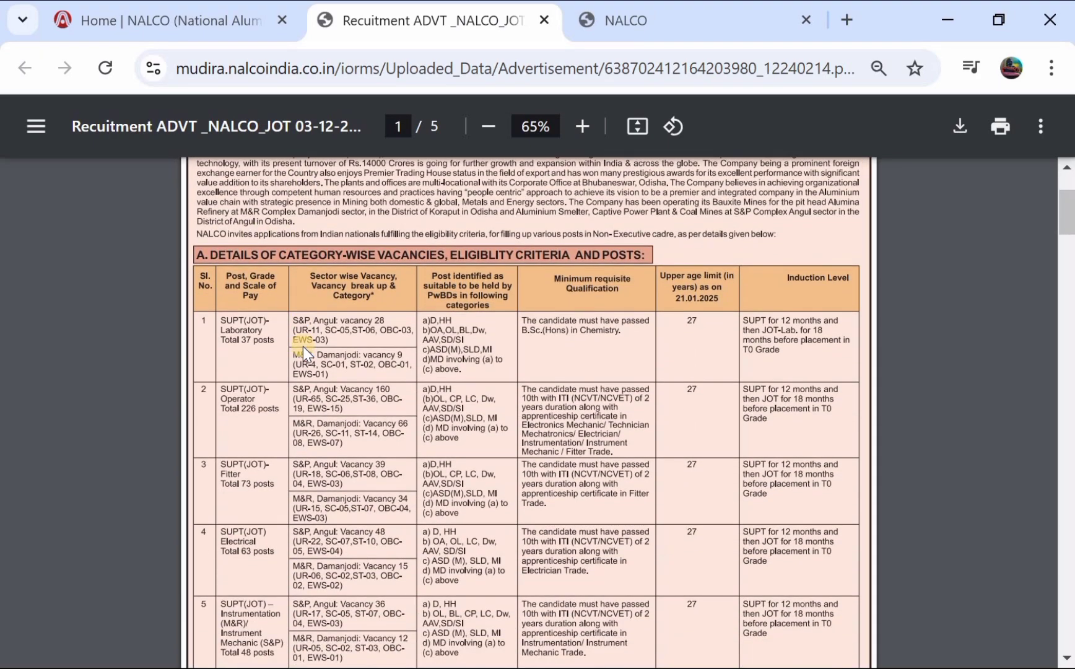
scroll(303, 346, down, 5)
Step: Review the Steps to Apply on the NALCO online application page and start a new registration
key(ctrl+Tab)
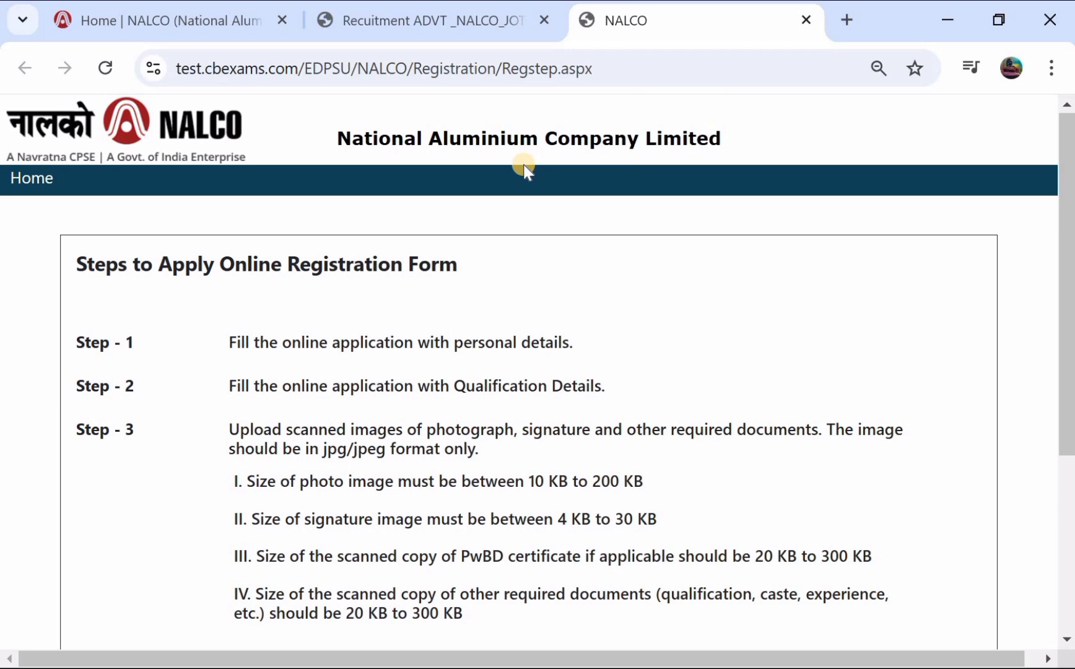
scroll(523, 164, down, 1)
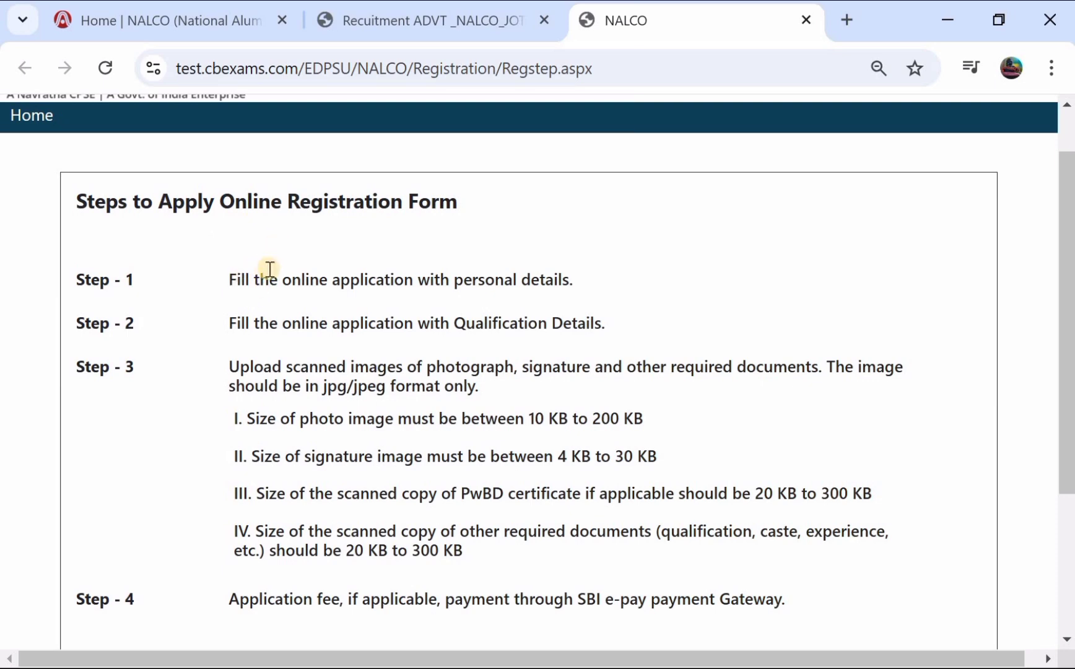
scroll(298, 349, down, 1)
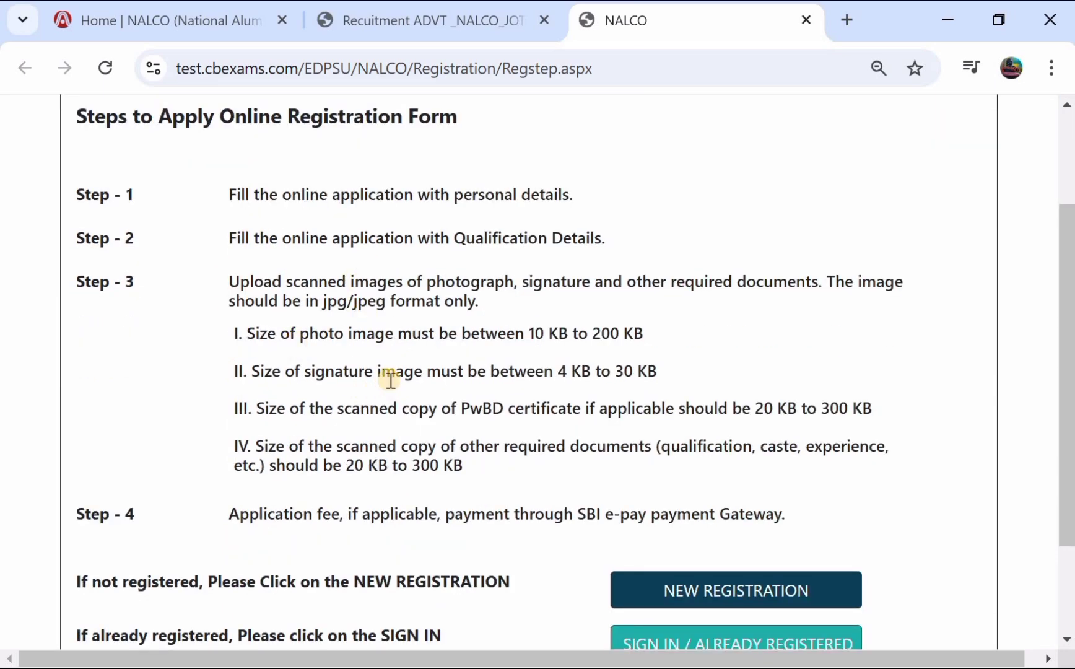
scroll(390, 379, down, 1)
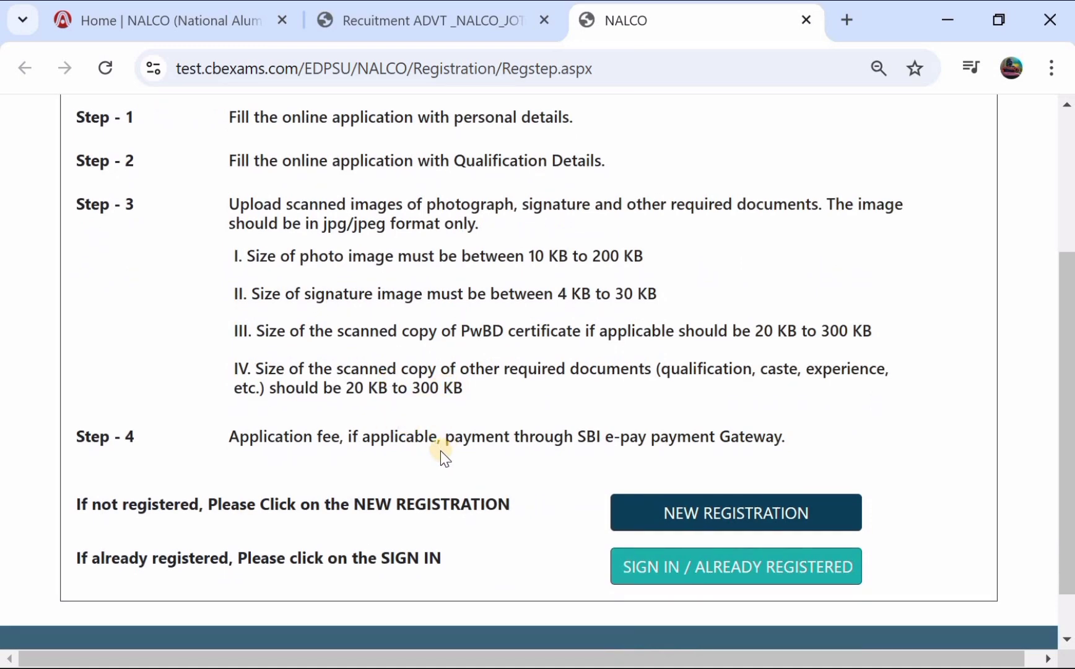
click(662, 514)
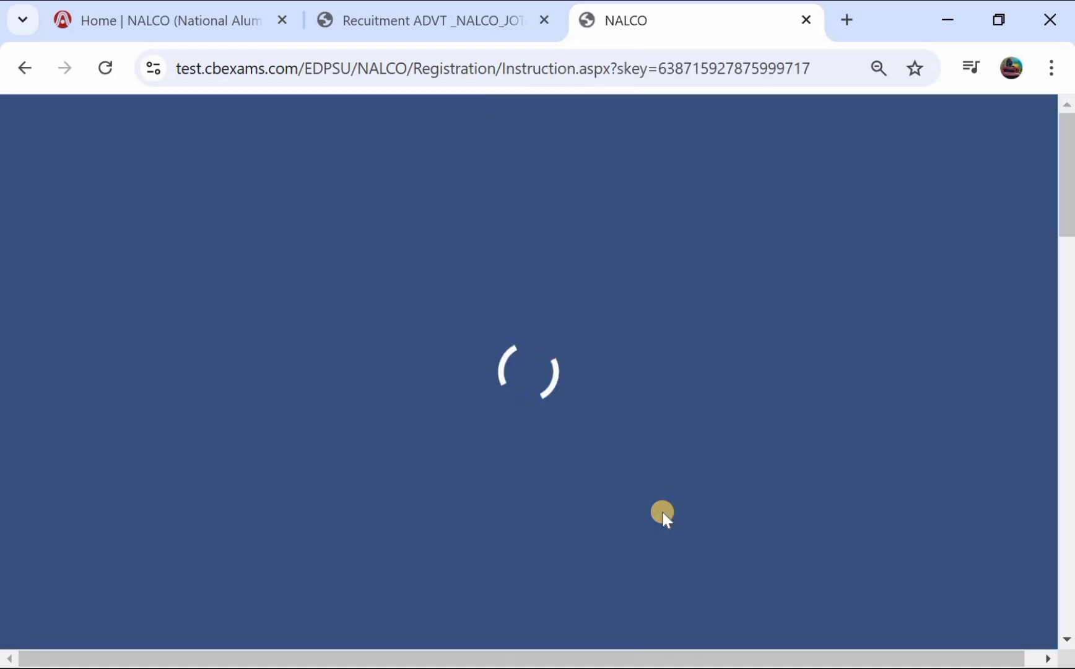
Step: Accept the declaration at the end of the application instructions and proceed to apply online
scroll(512, 394, down, 10)
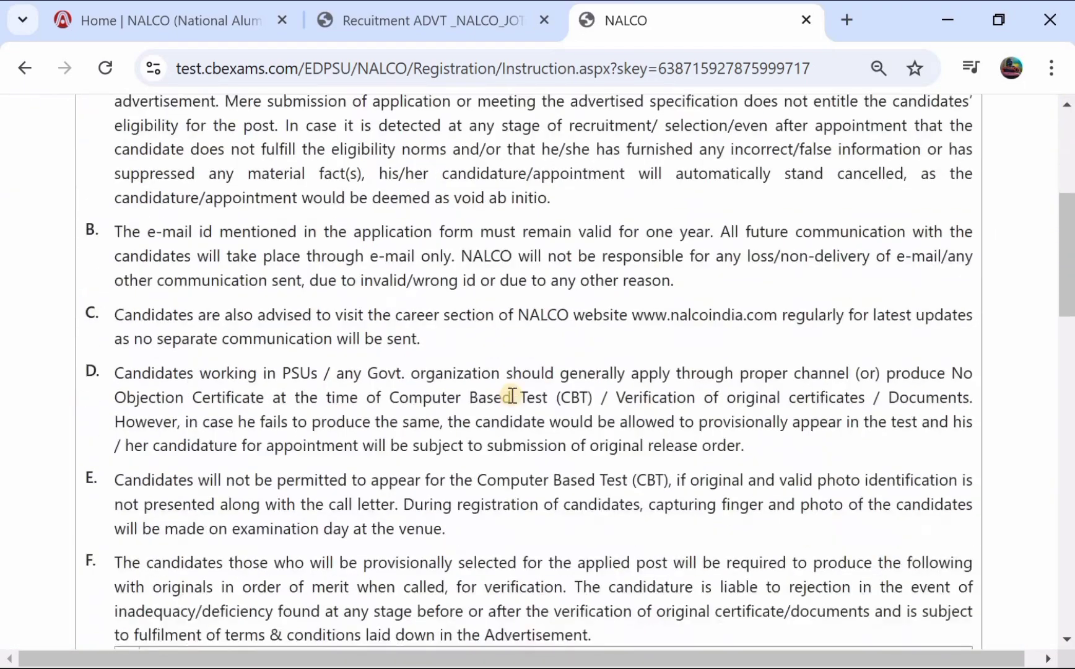
scroll(512, 395, down, 15)
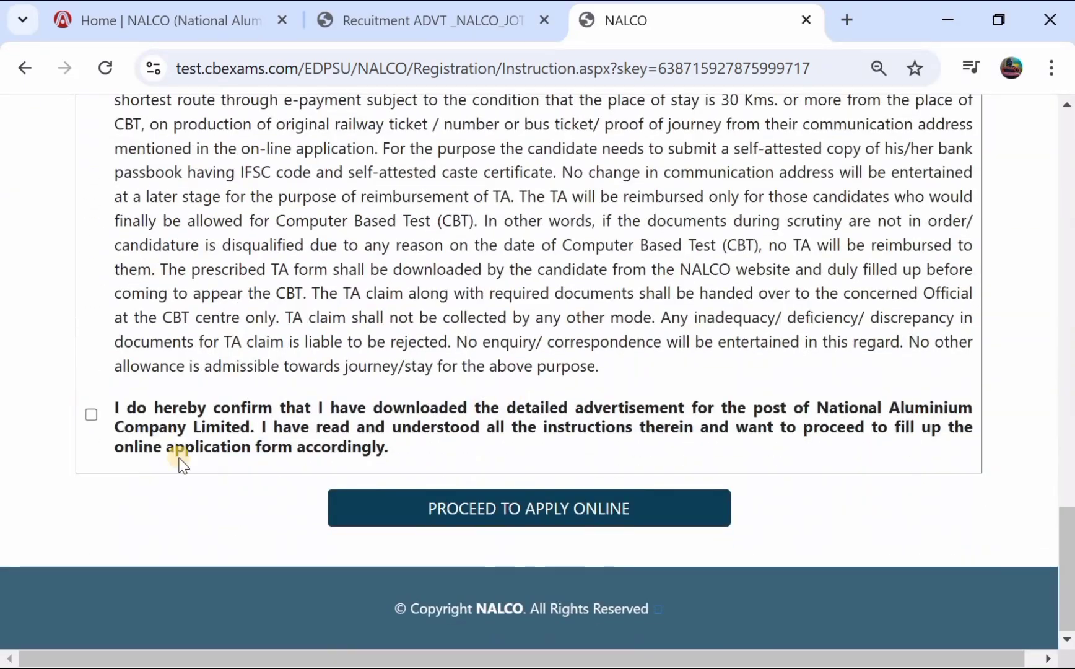
click(91, 415)
click(456, 504)
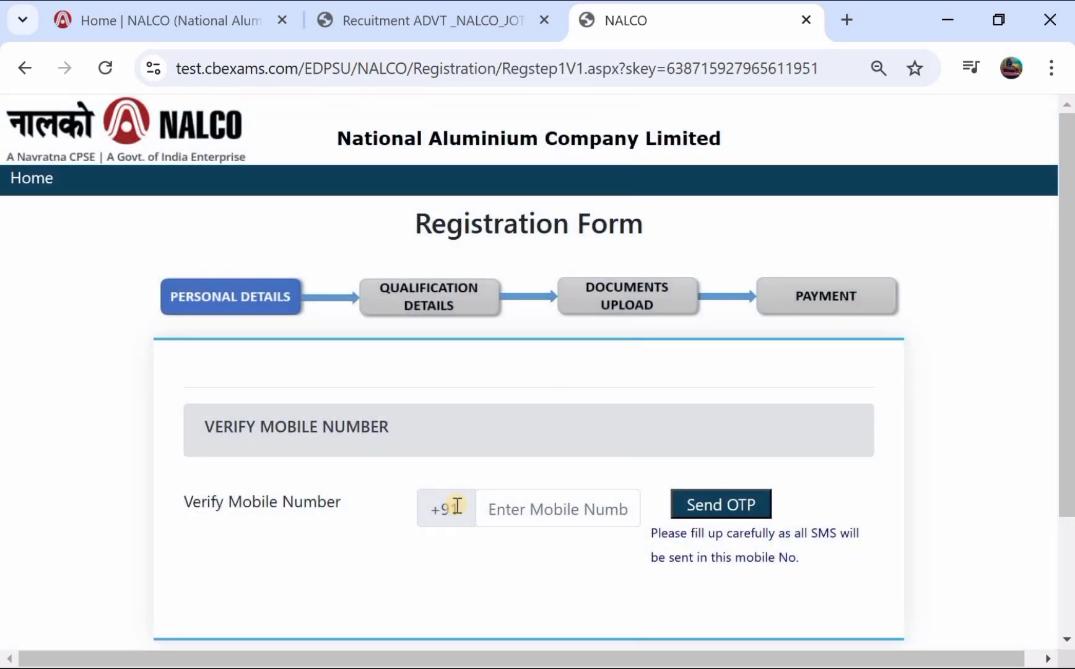
Step: Enter the candidate's name in the Personal Details section of the registration form
scroll(471, 482, down, 1)
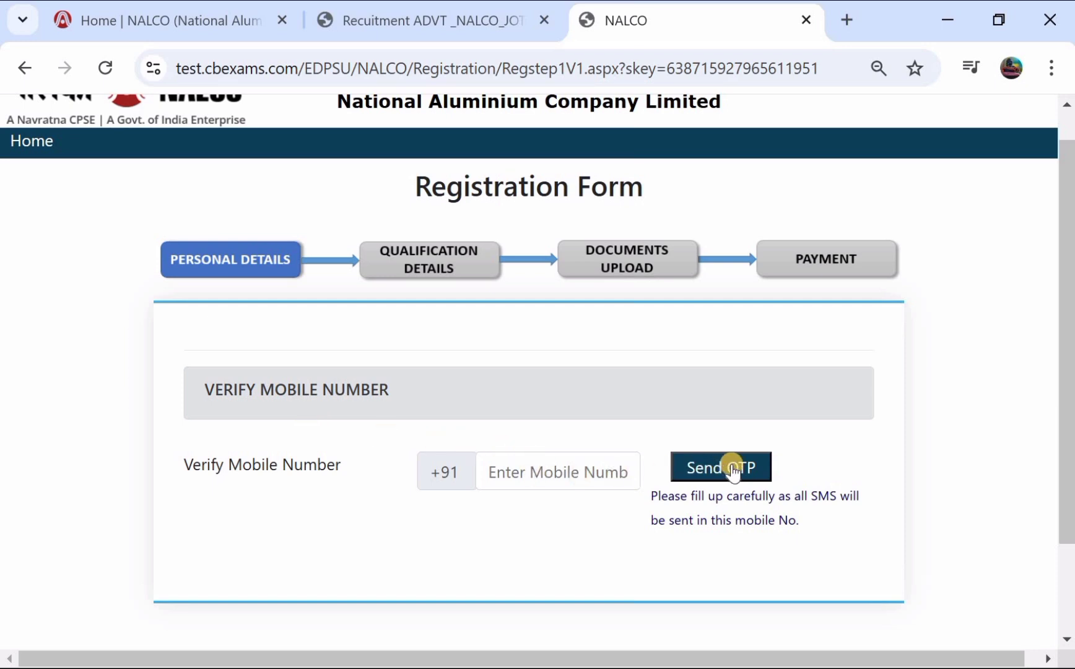
scroll(732, 464, down, 1)
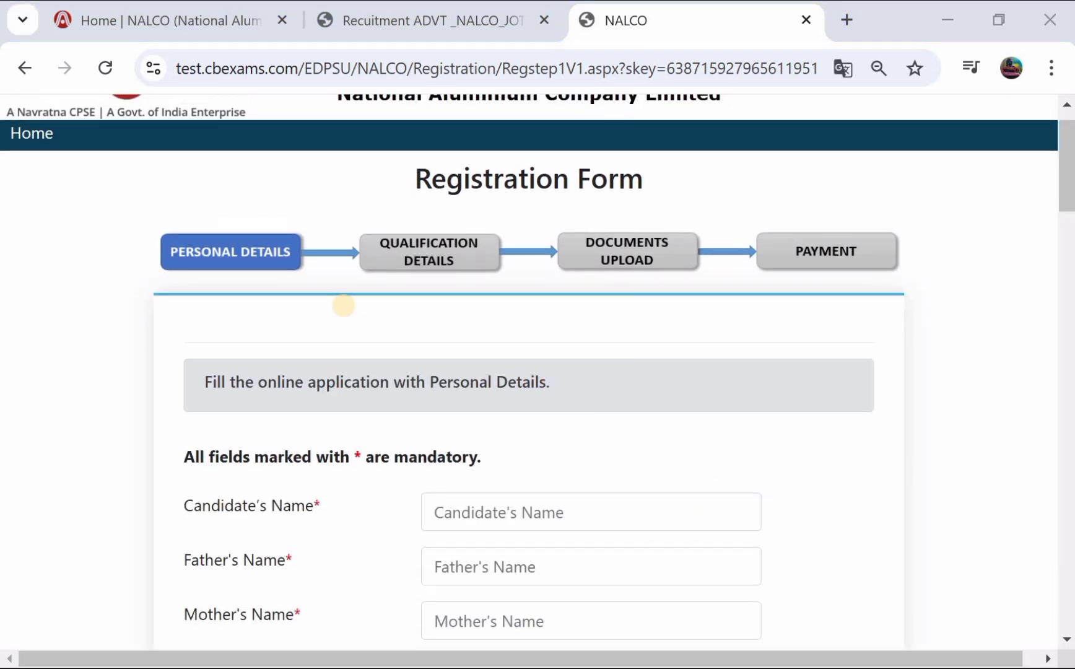
scroll(344, 306, down, 2)
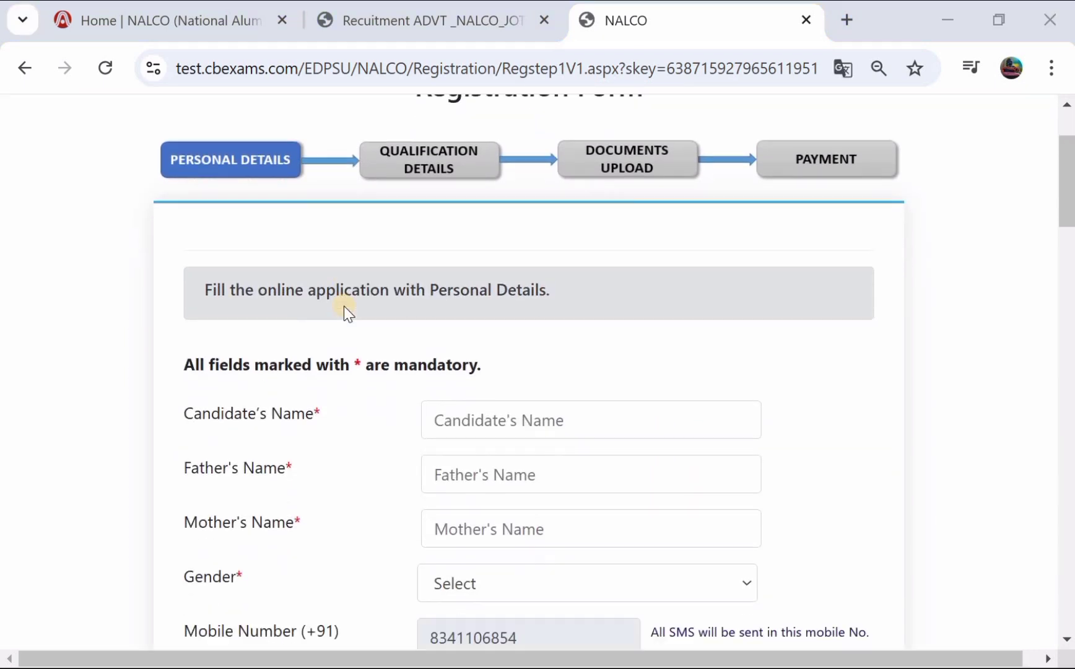
scroll(344, 306, down, 1)
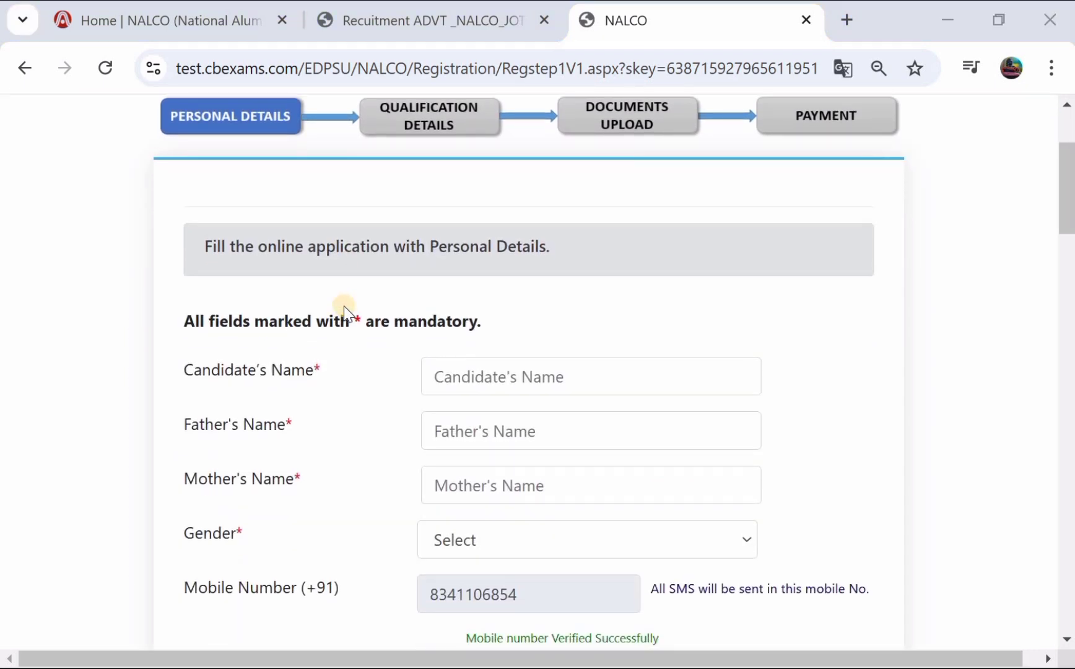
scroll(430, 378, down, 1)
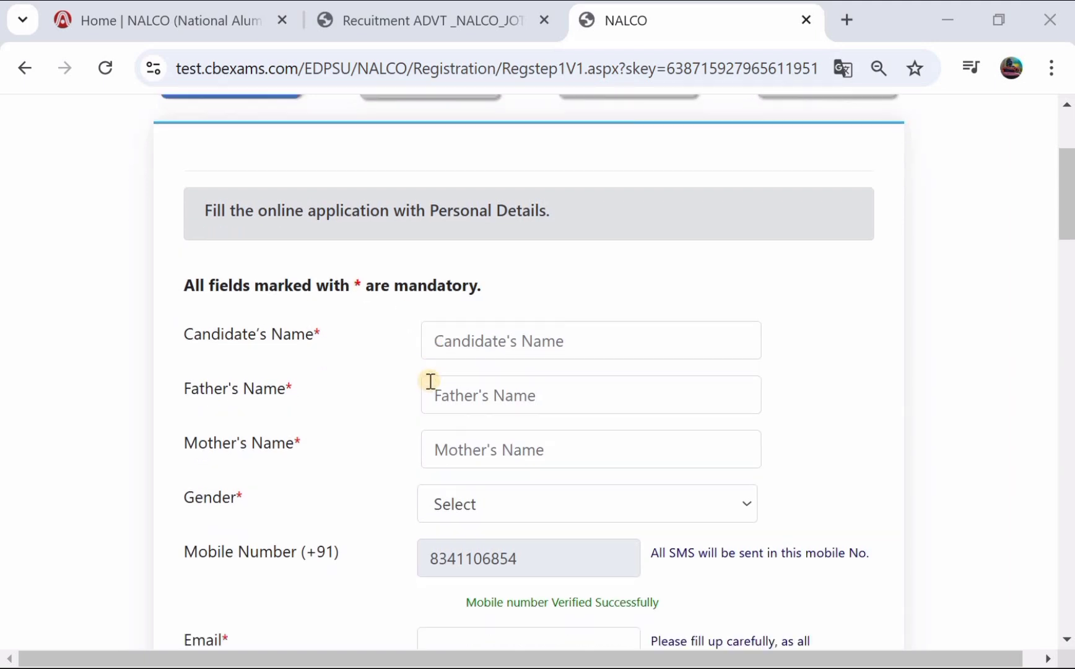
click(498, 340)
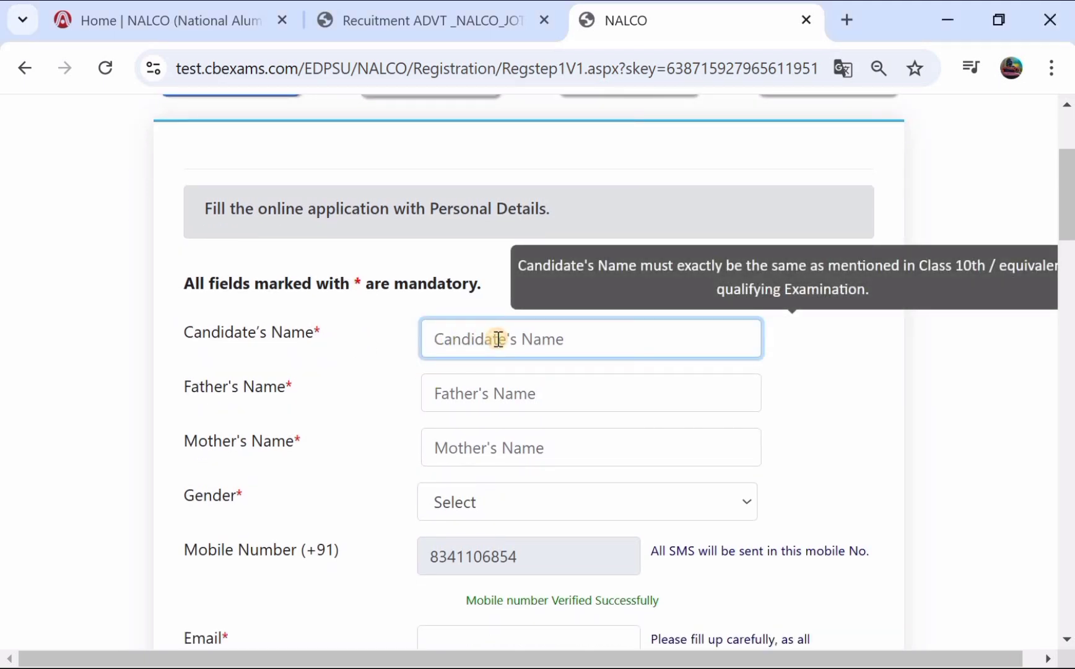
text(RAJ)
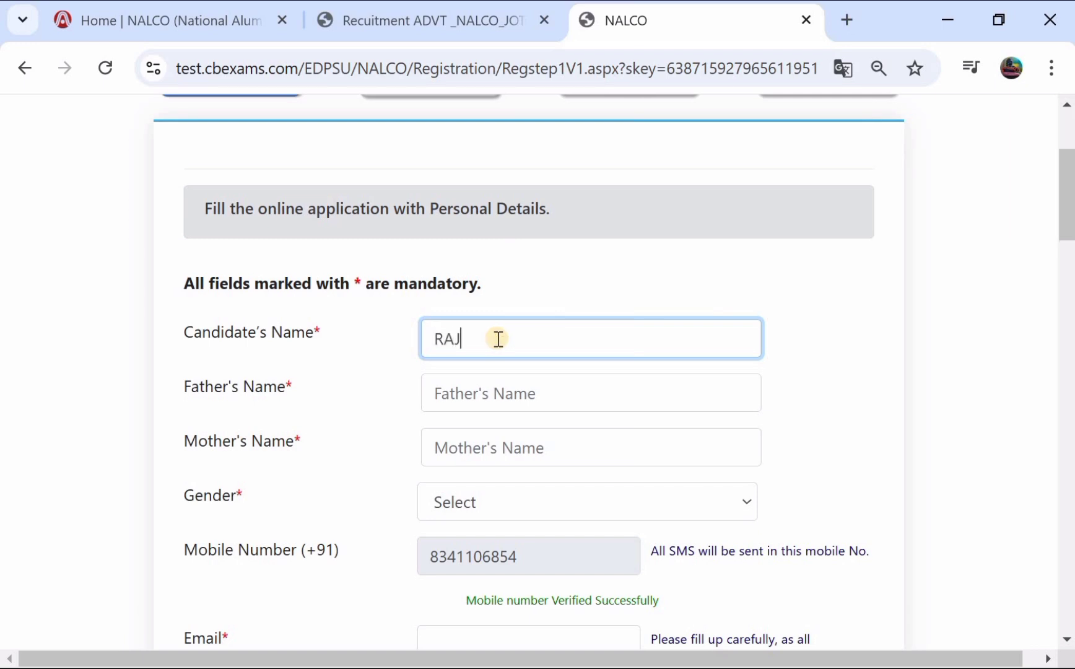
text(ENDER)
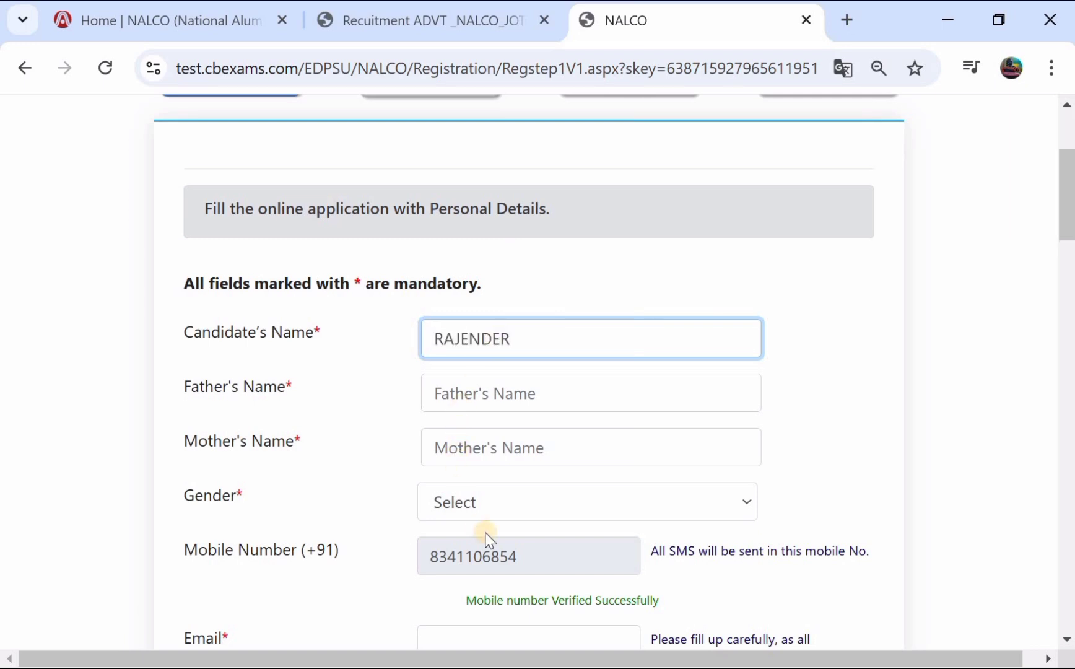
Step: Set the candidate's gender to Male and go to the Aadhaar Number field
click(488, 503)
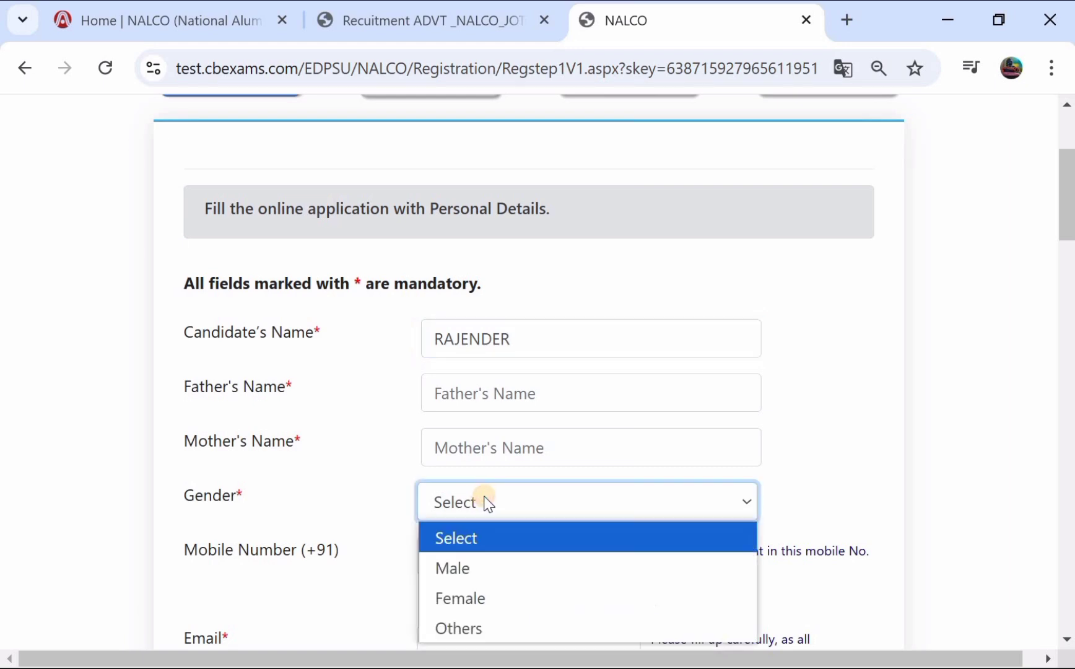
click(469, 578)
scroll(470, 579, down, 5)
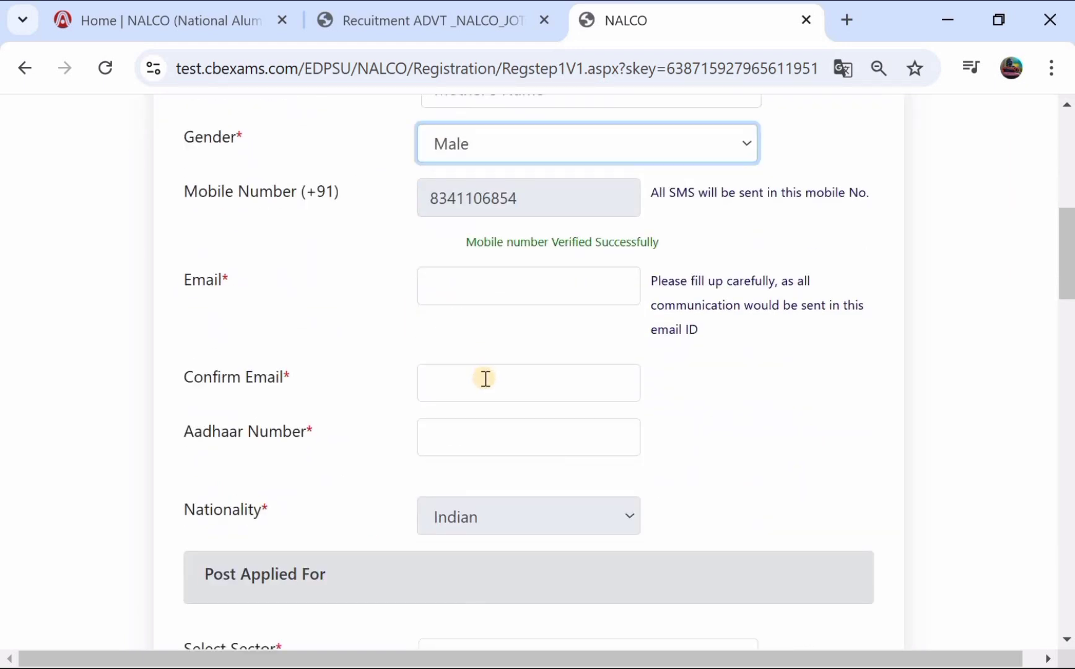
scroll(485, 378, down, 1)
click(461, 343)
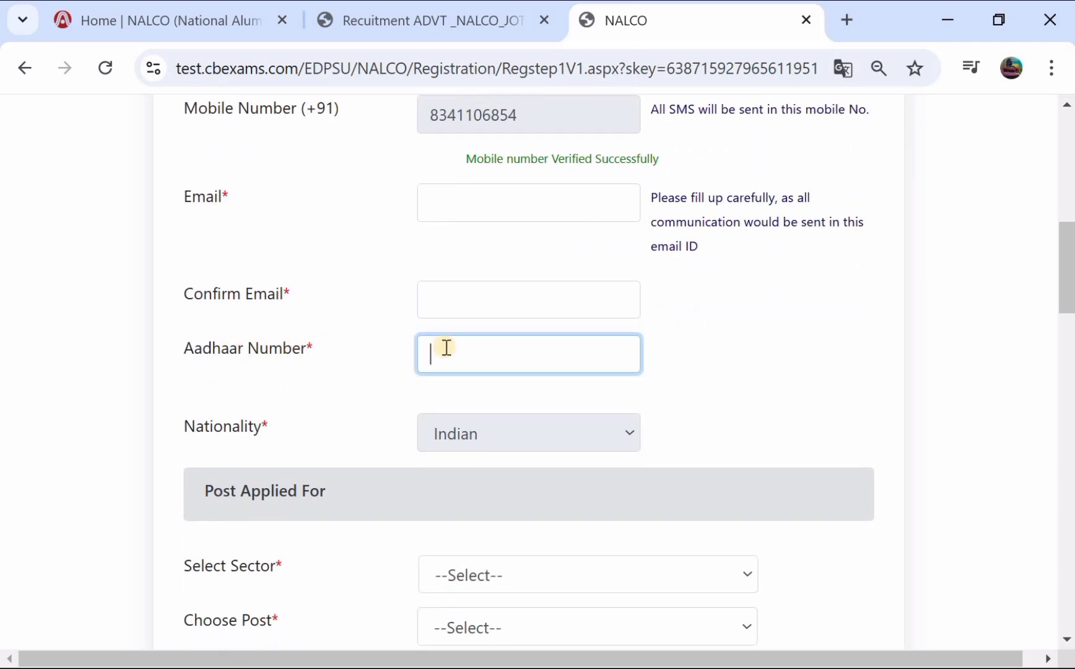
Step: Check the sectors against the recruitment advertisement and set the sector under Post Applied For to M&R Complex, Damanjodi
scroll(446, 347, down, 4)
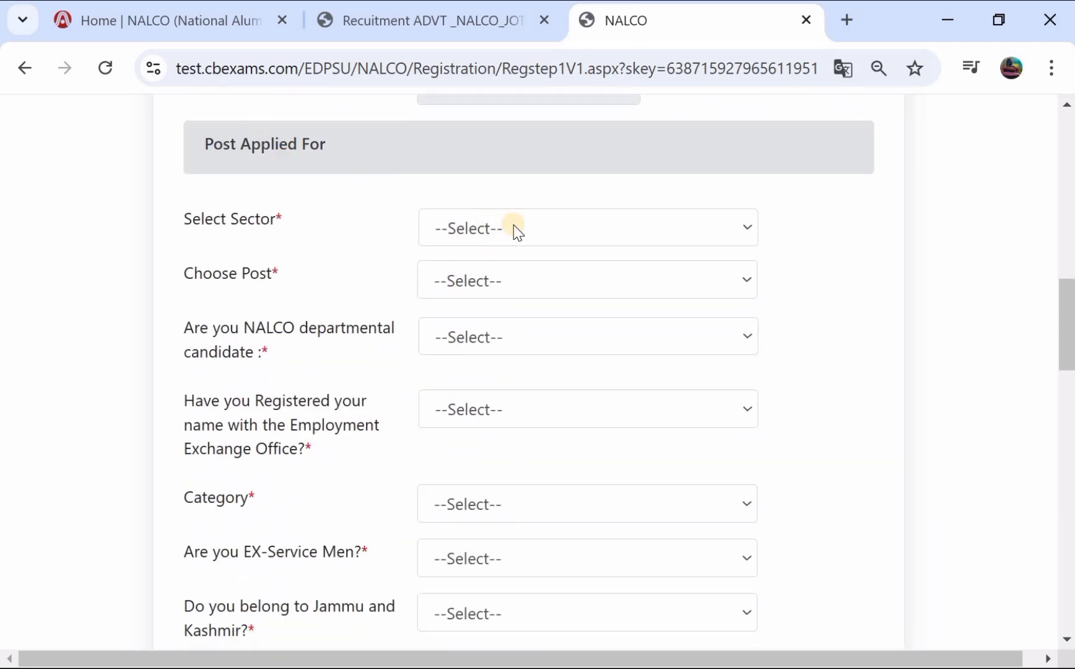
click(514, 227)
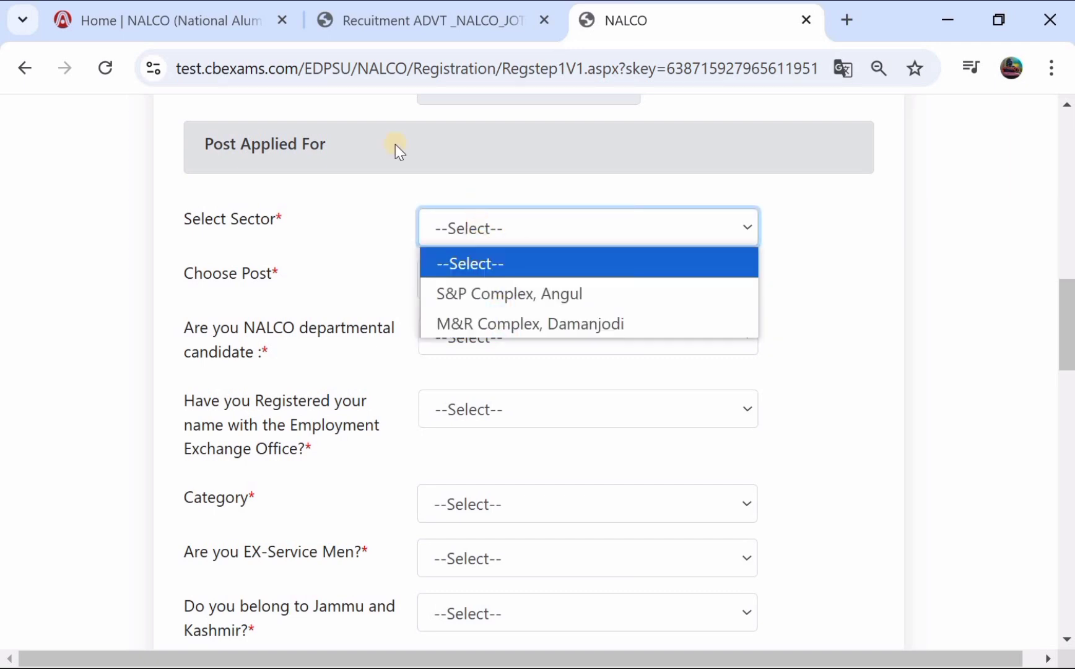
click(386, 8)
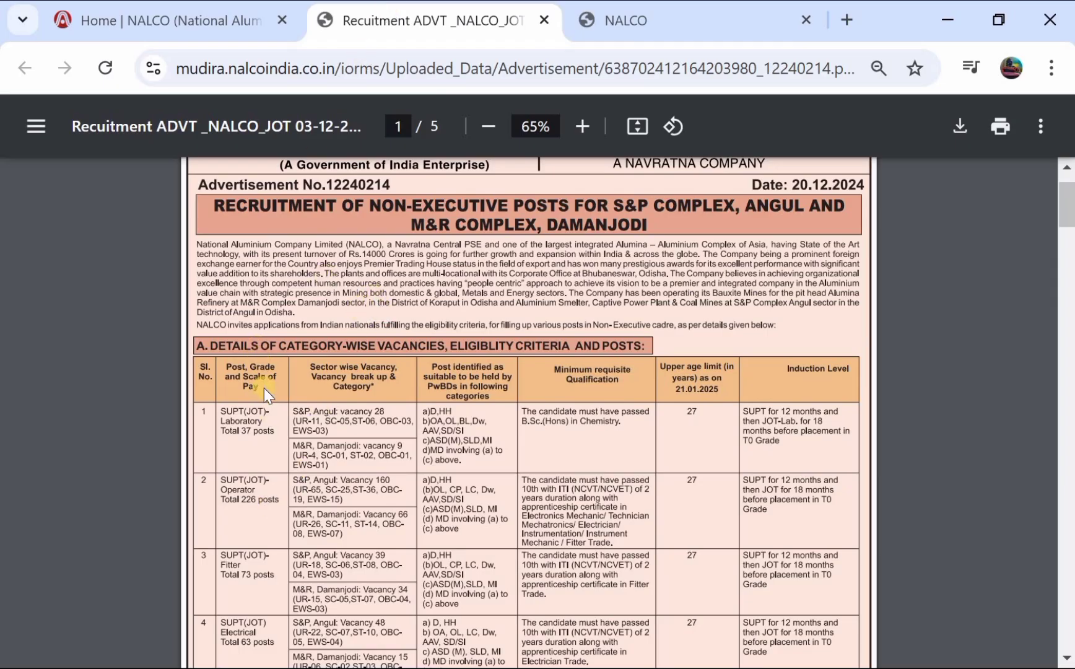
click(612, 15)
click(544, 239)
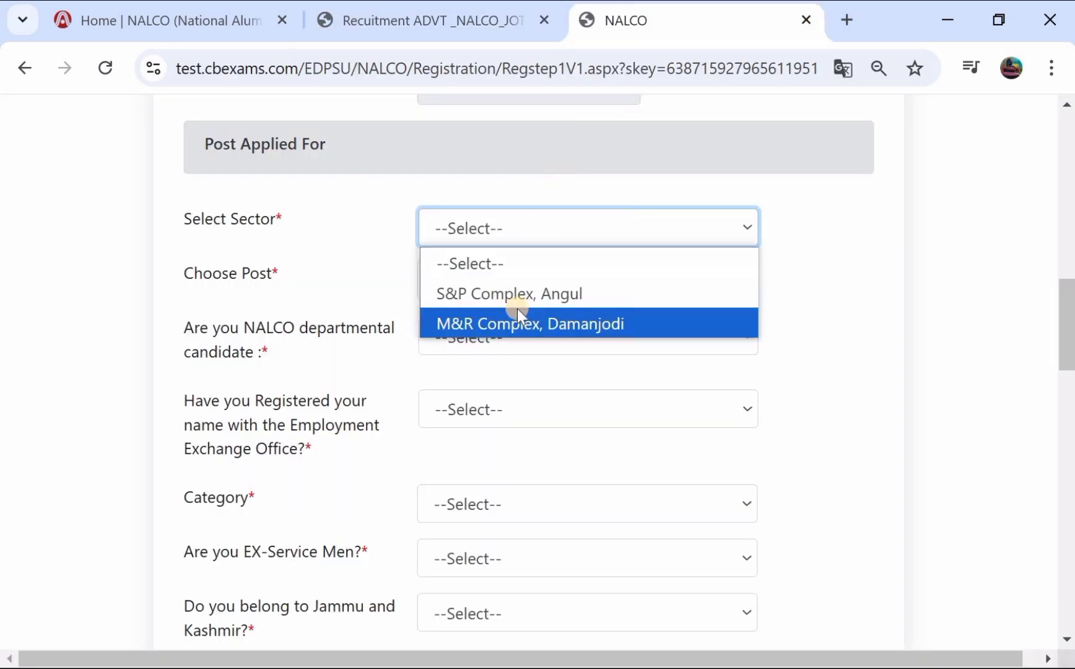
click(518, 313)
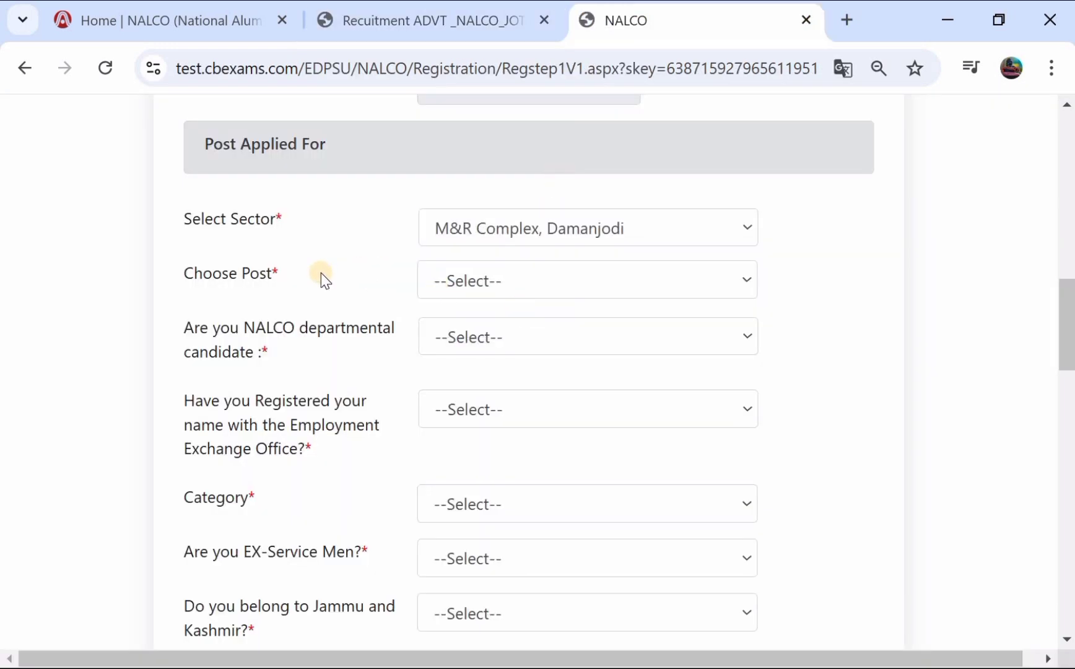
Step: Choose the post SUPT(JOT) - Electrical and answer NO to being a NALCO departmental candidate
click(478, 272)
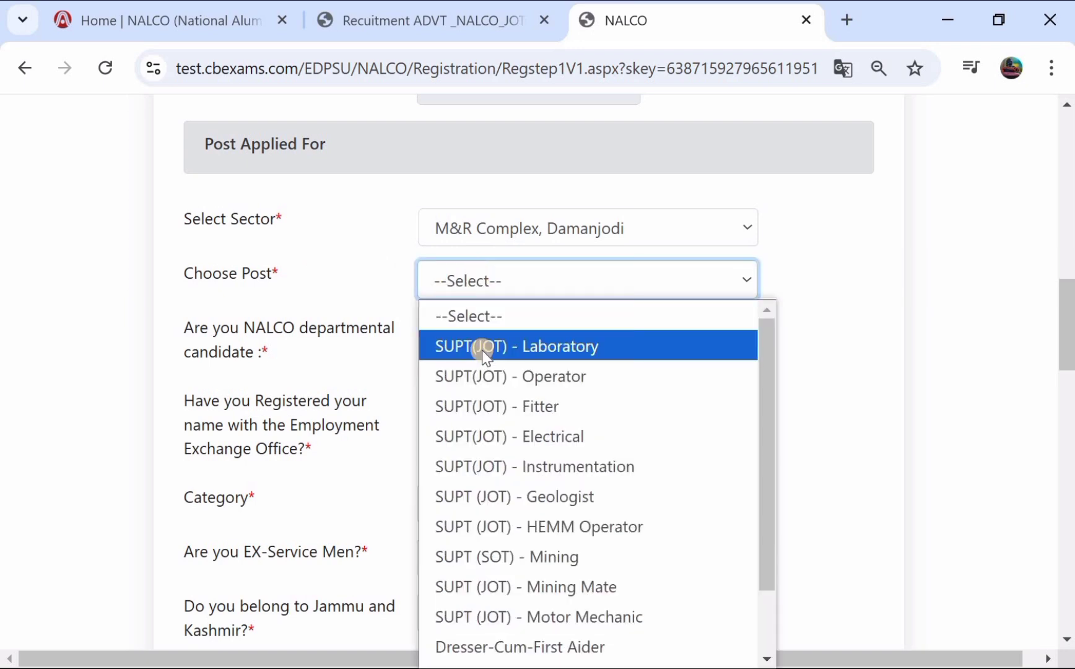
click(514, 447)
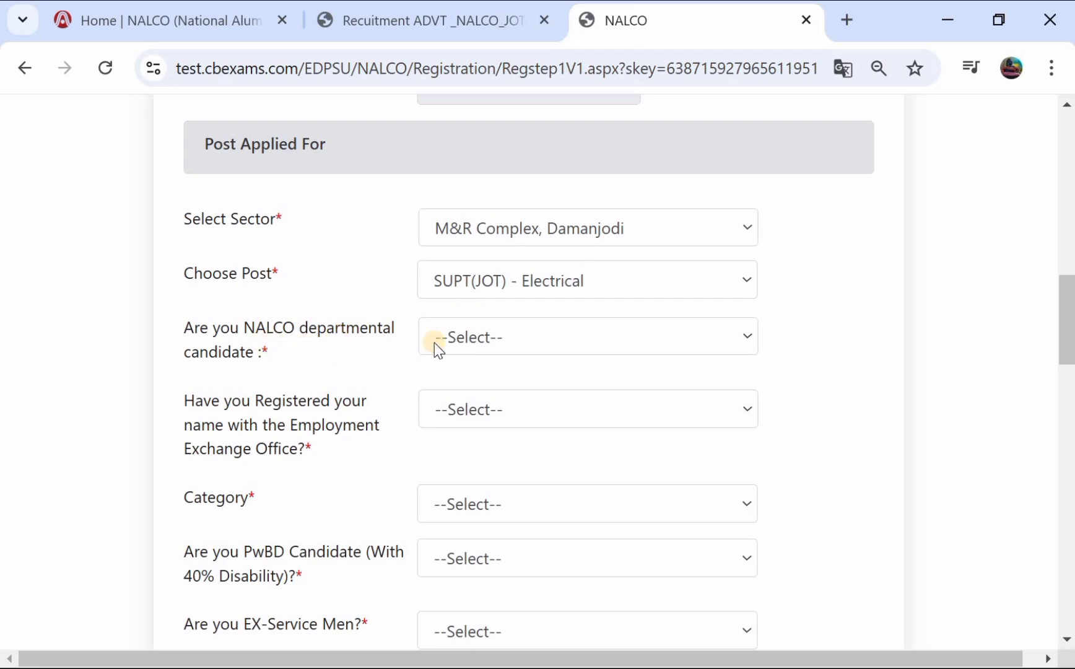
click(470, 348)
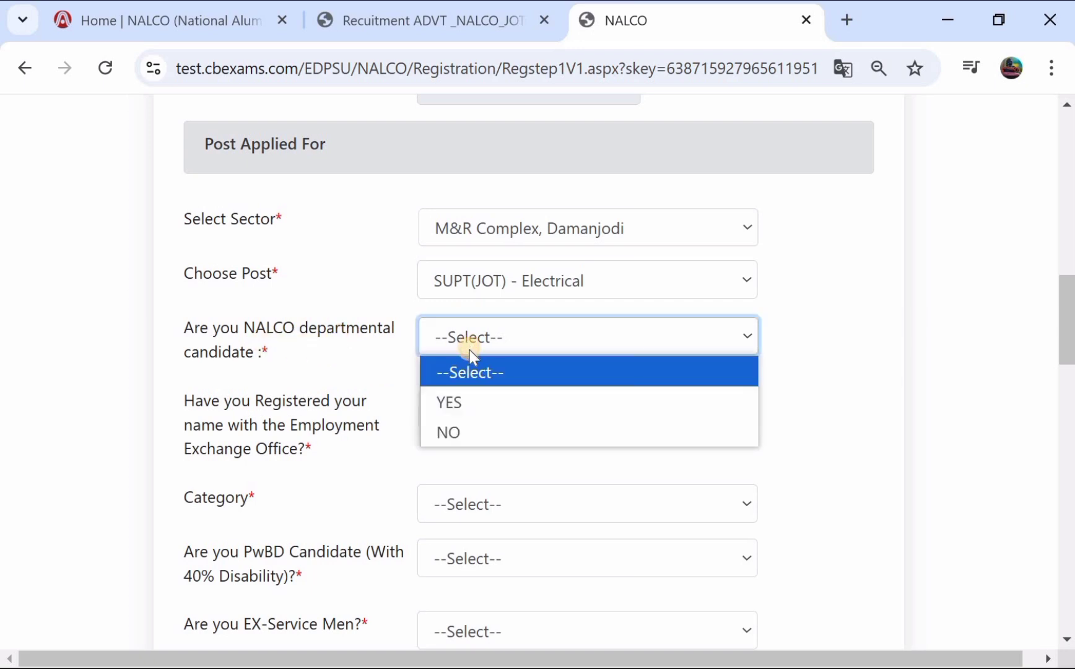
click(464, 418)
Step: Answer YES to being registered with the Employment Exchange Office
scroll(466, 421, down, 2)
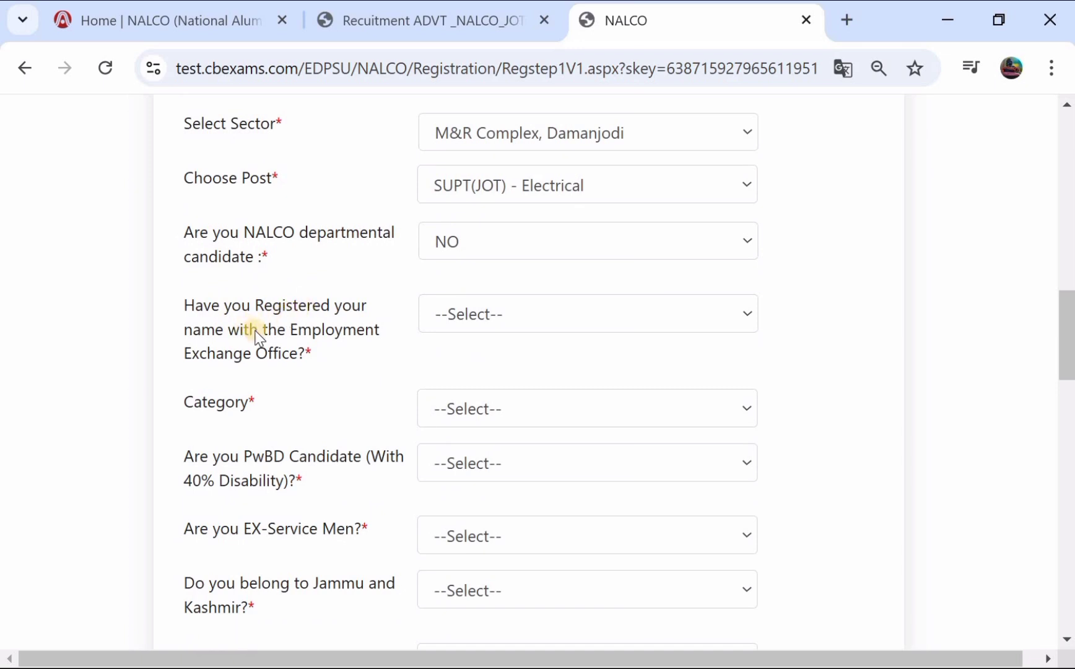
click(495, 327)
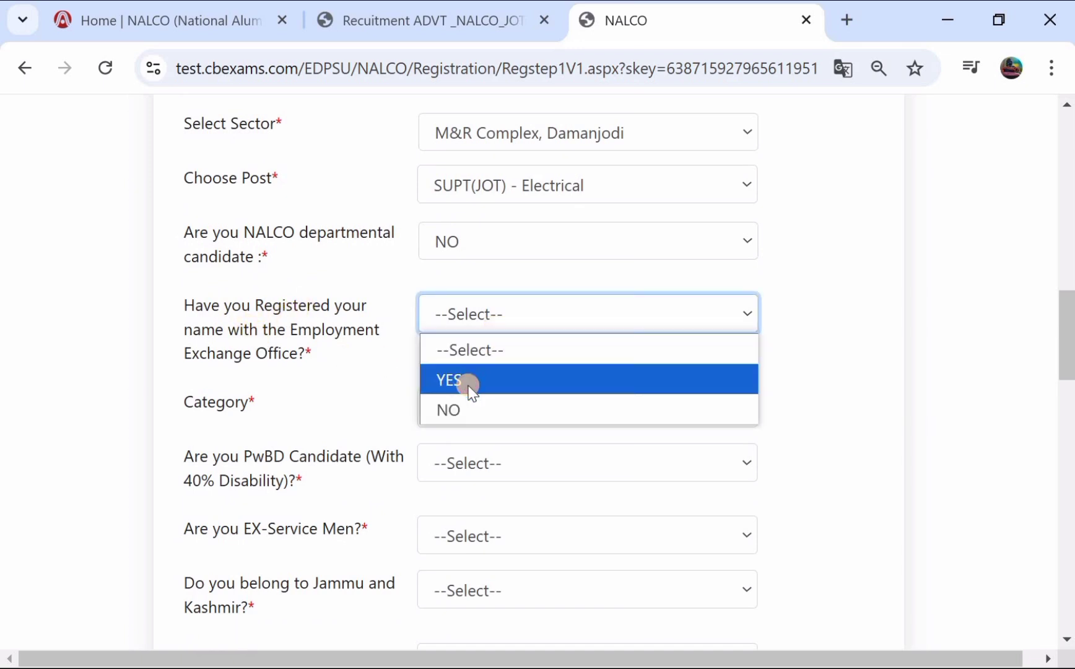
click(470, 380)
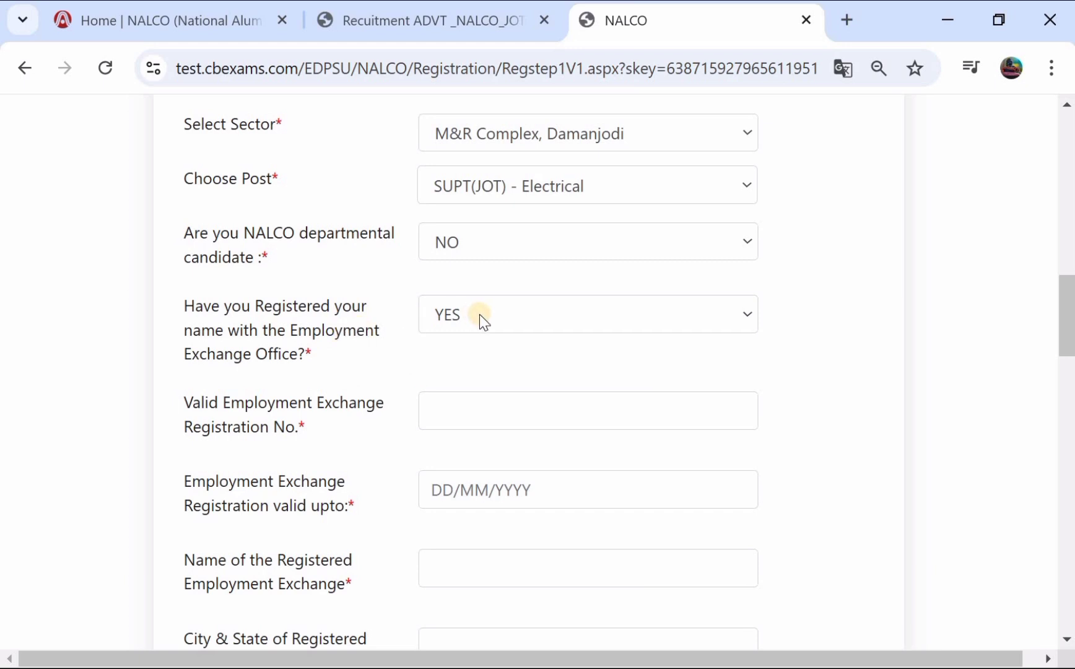
Step: Review the Employment Exchange fields for registration number, validity date, exchange name, and city and state
scroll(481, 312, down, 1)
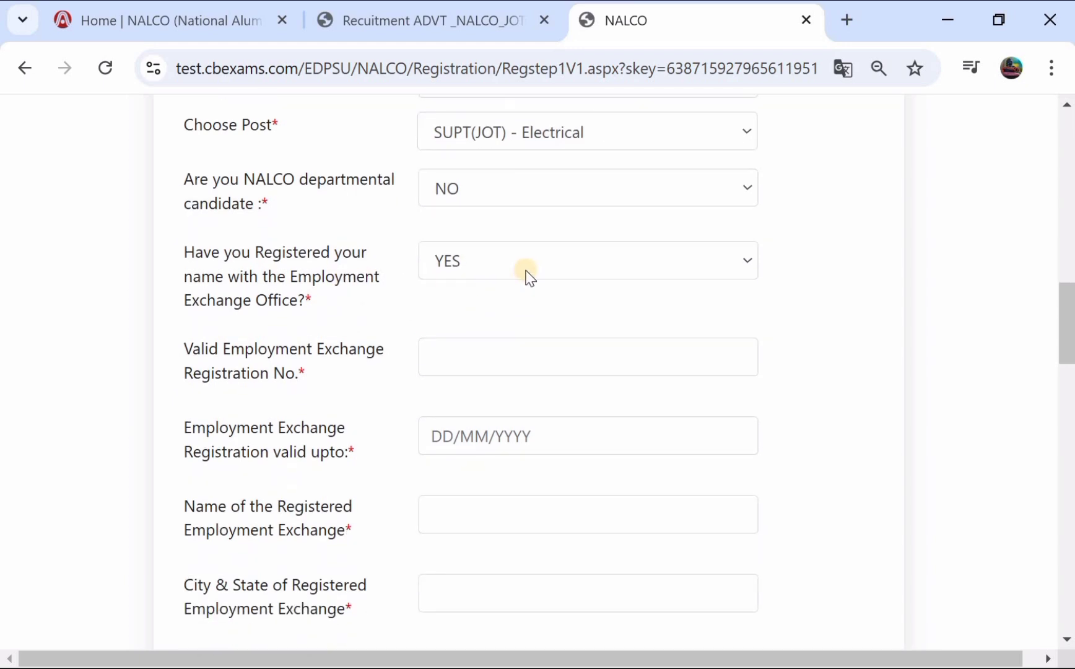
scroll(527, 276, down, 1)
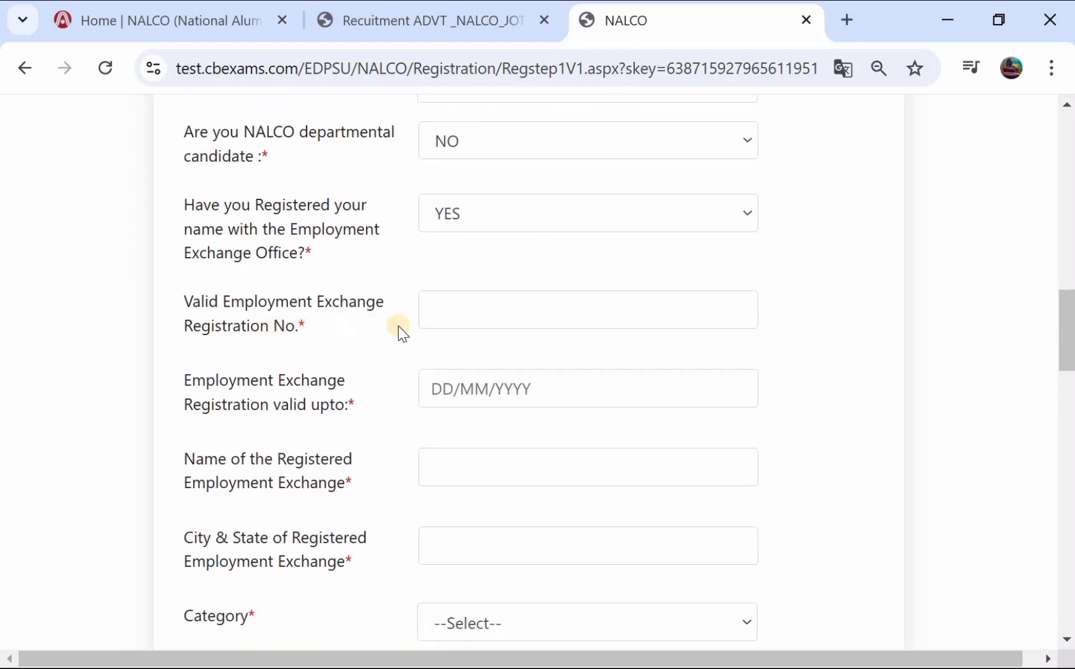
click(436, 325)
scroll(434, 322, down, 1)
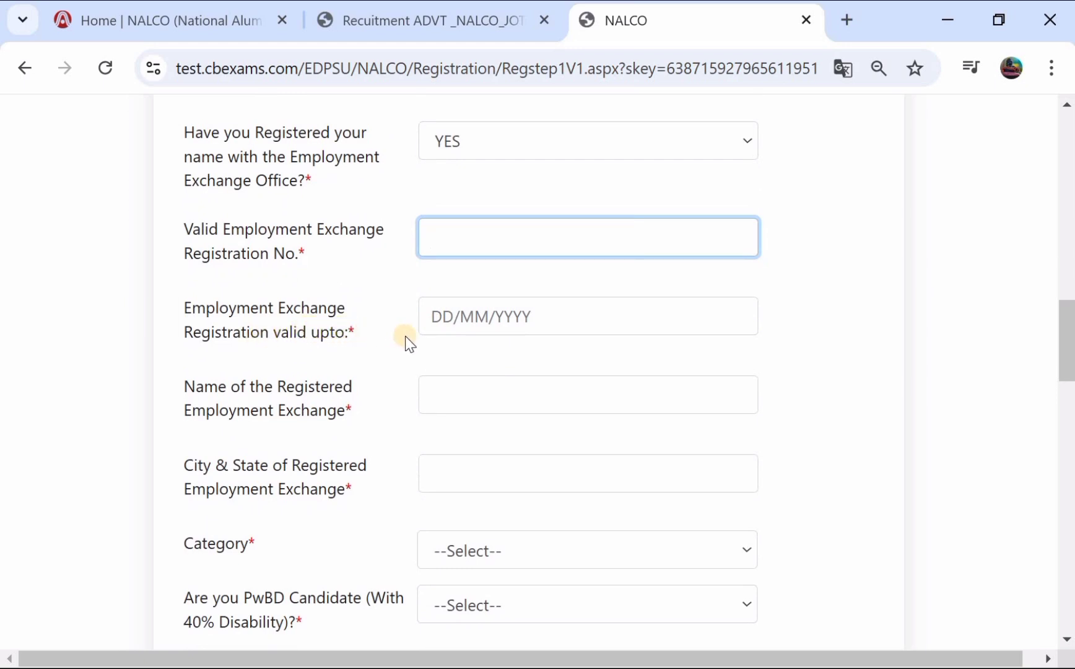
scroll(445, 325, down, 1)
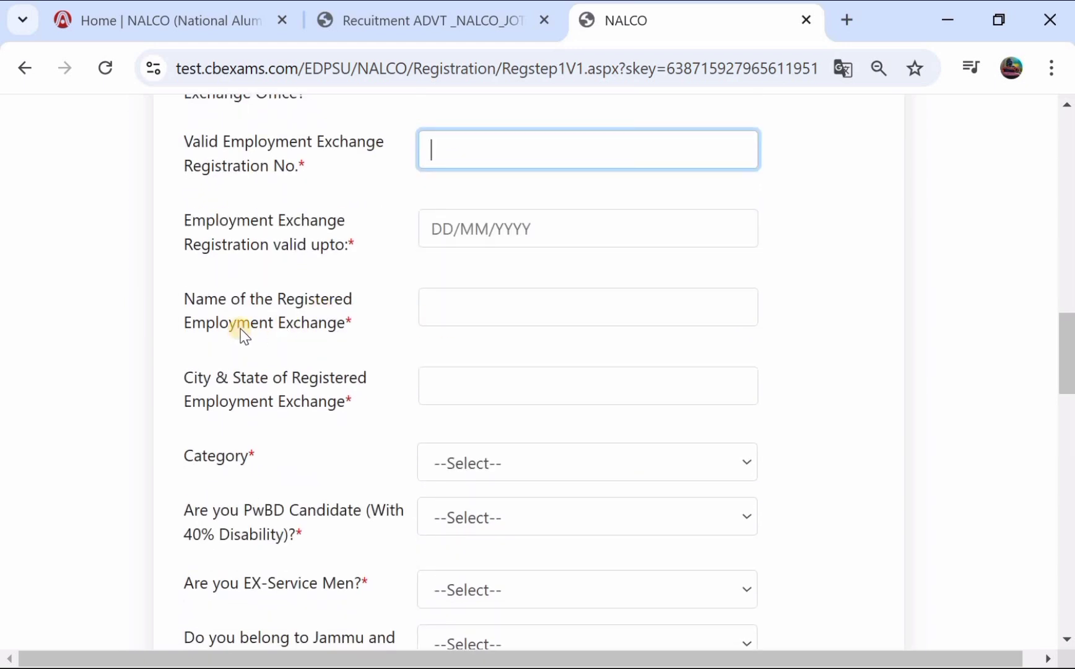
click(434, 304)
scroll(371, 300, down, 1)
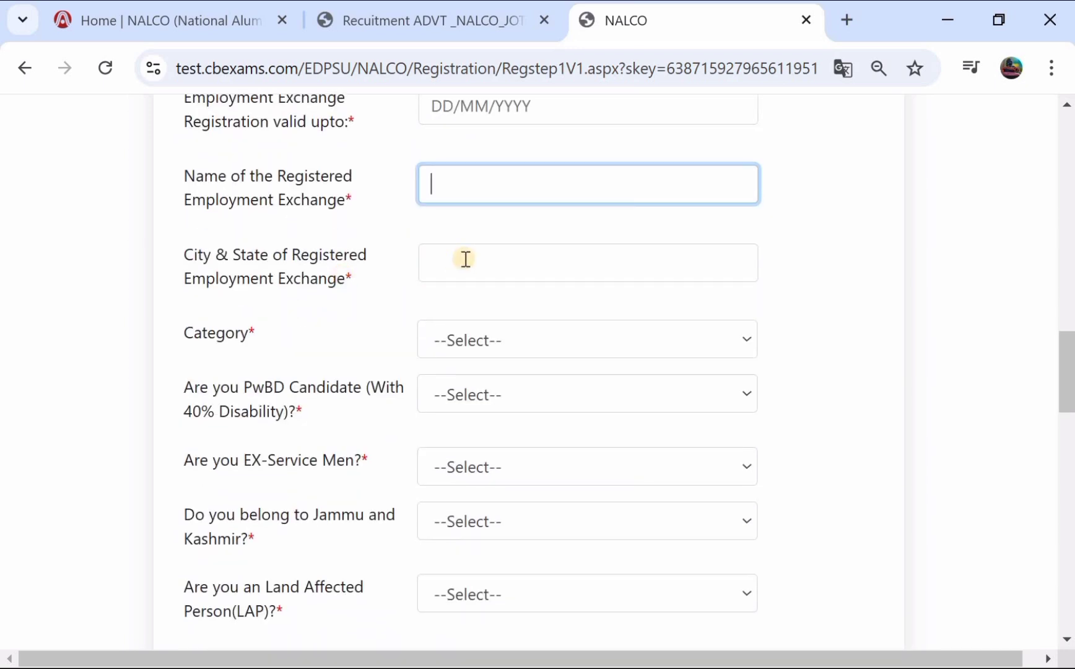
Step: Set the category to ST and answer NO to being a PwBD candidate
scroll(466, 260, down, 1)
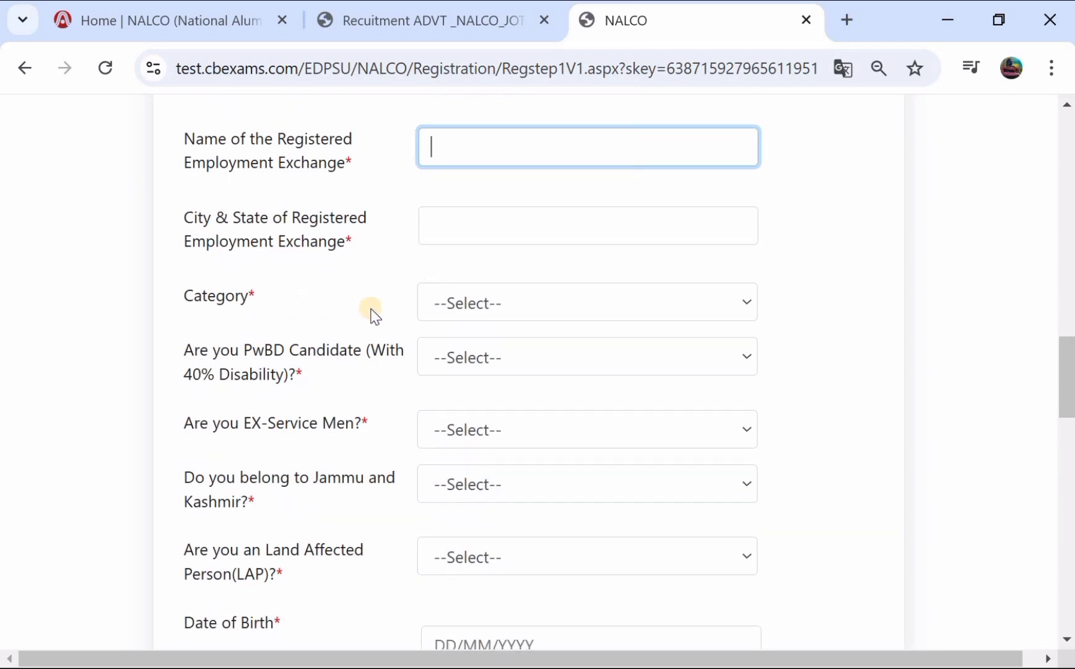
click(454, 313)
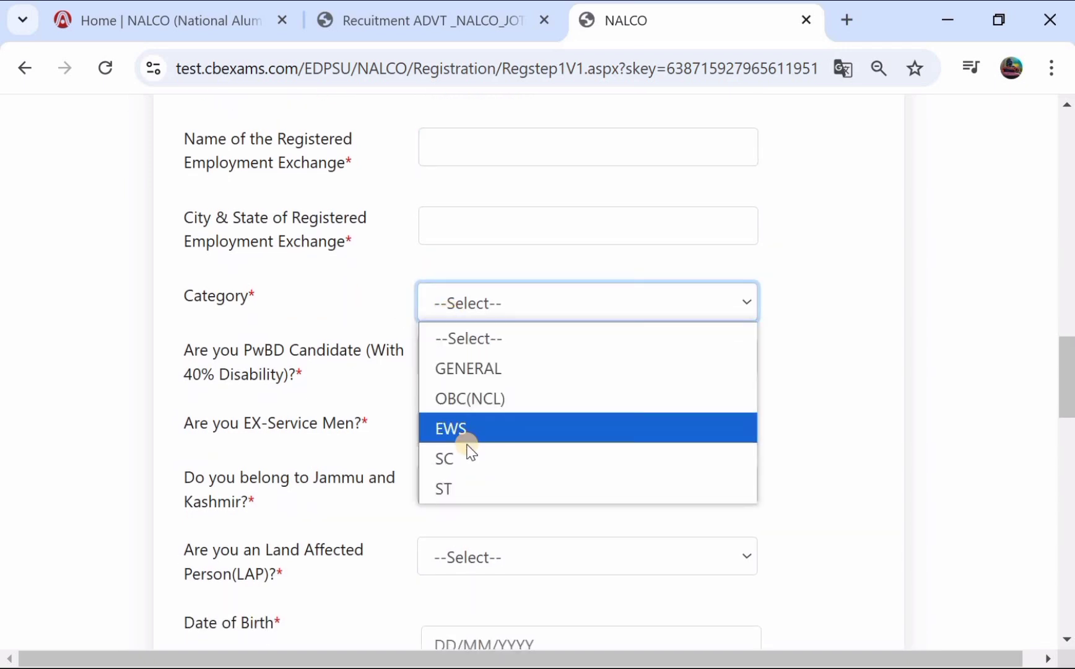
click(462, 491)
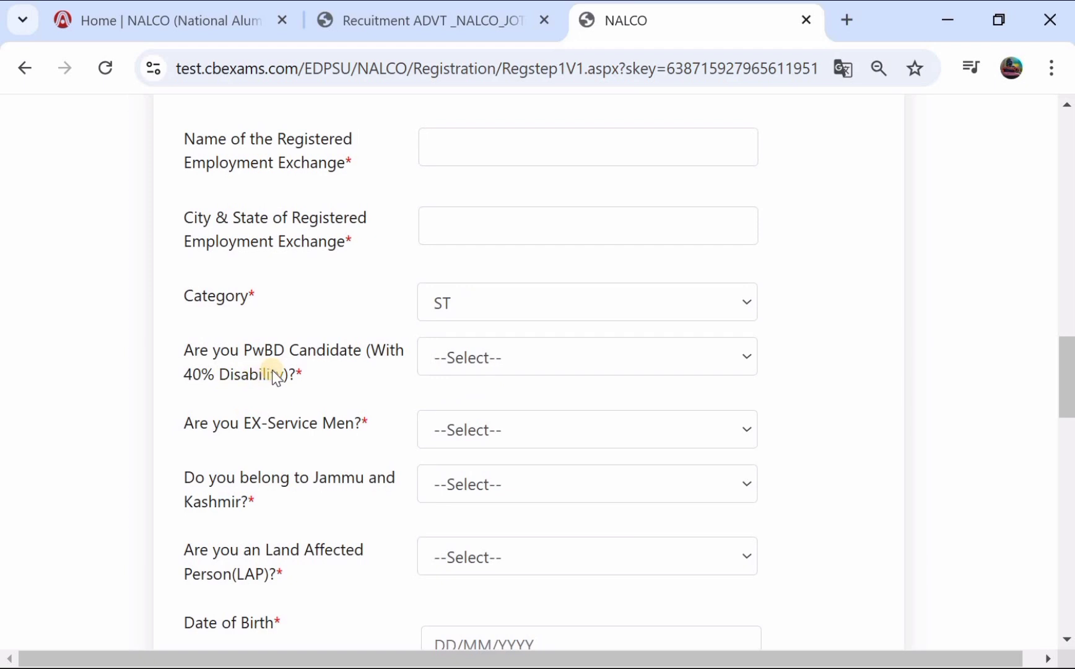
click(471, 364)
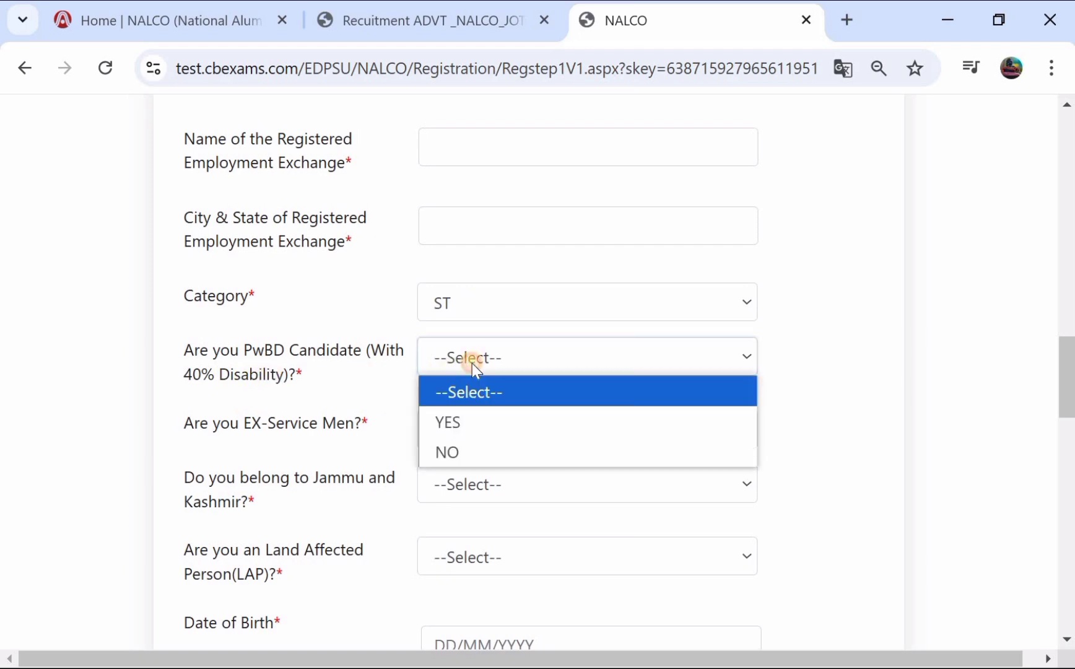
click(474, 449)
Step: Answer NO to the EX-Service Men, Jammu and Kashmir, and Land Affected Person (LAP) questions
scroll(372, 403, down, 2)
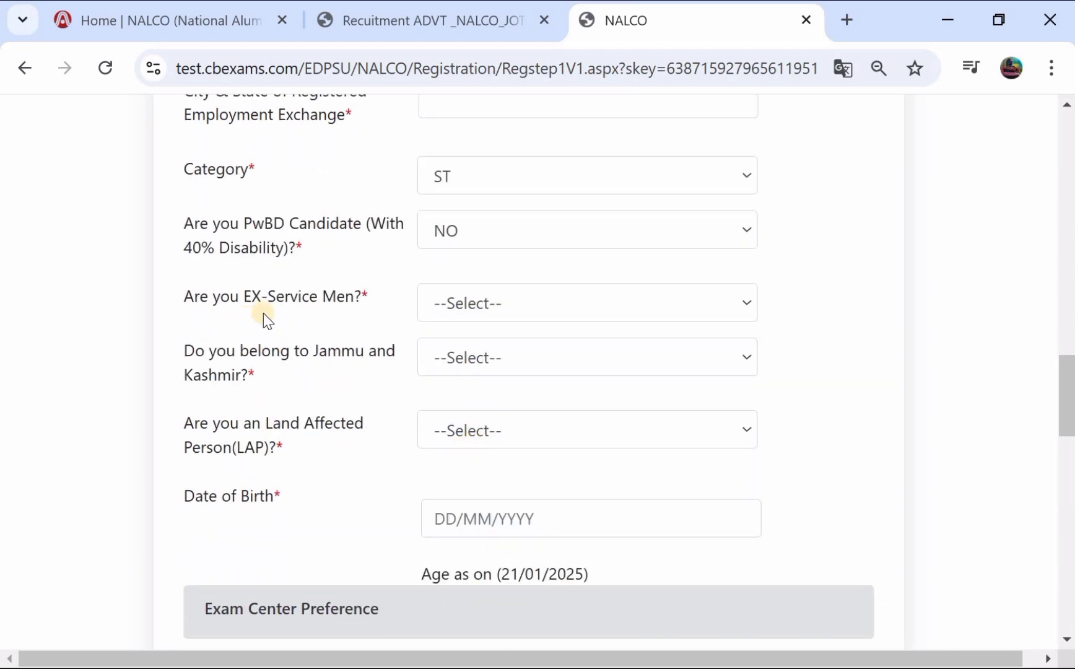
click(463, 317)
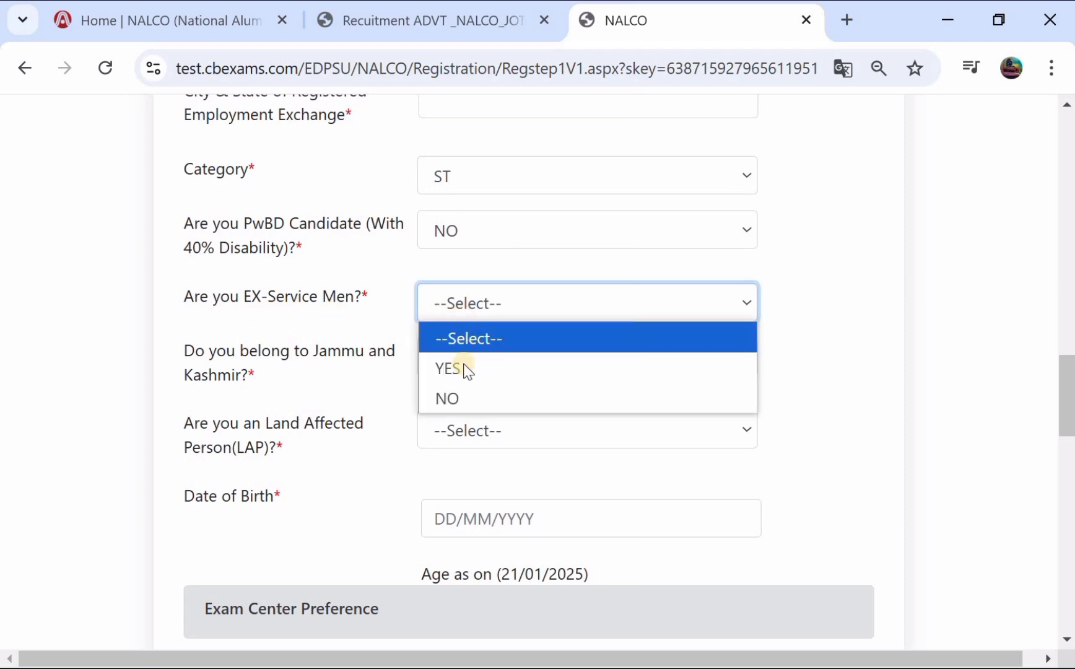
click(465, 397)
scroll(319, 345, down, 1)
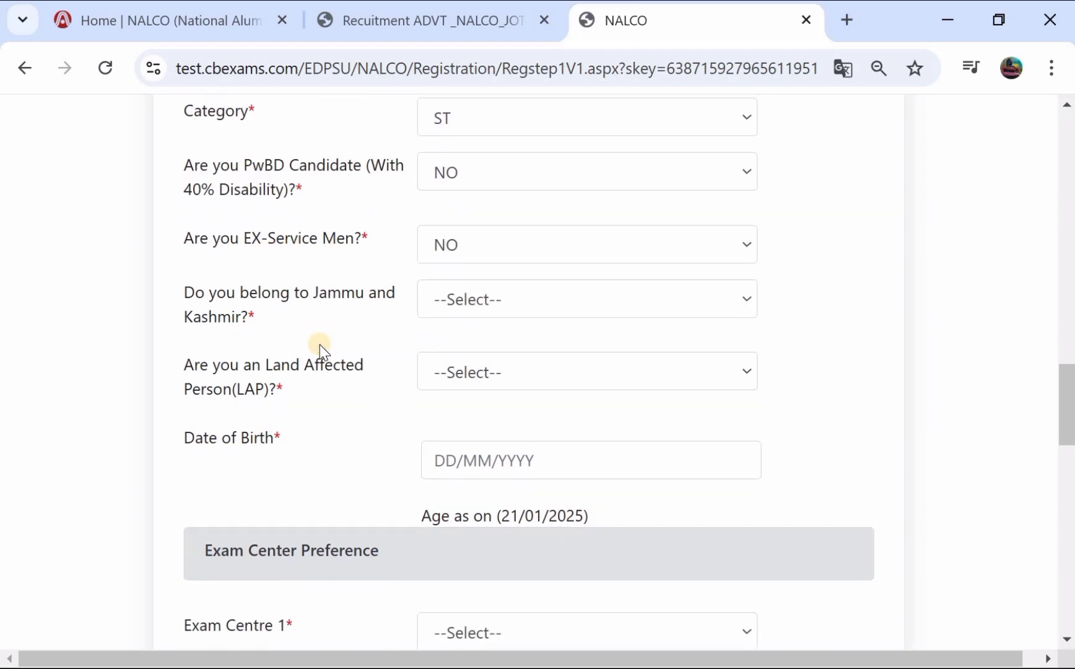
click(468, 308)
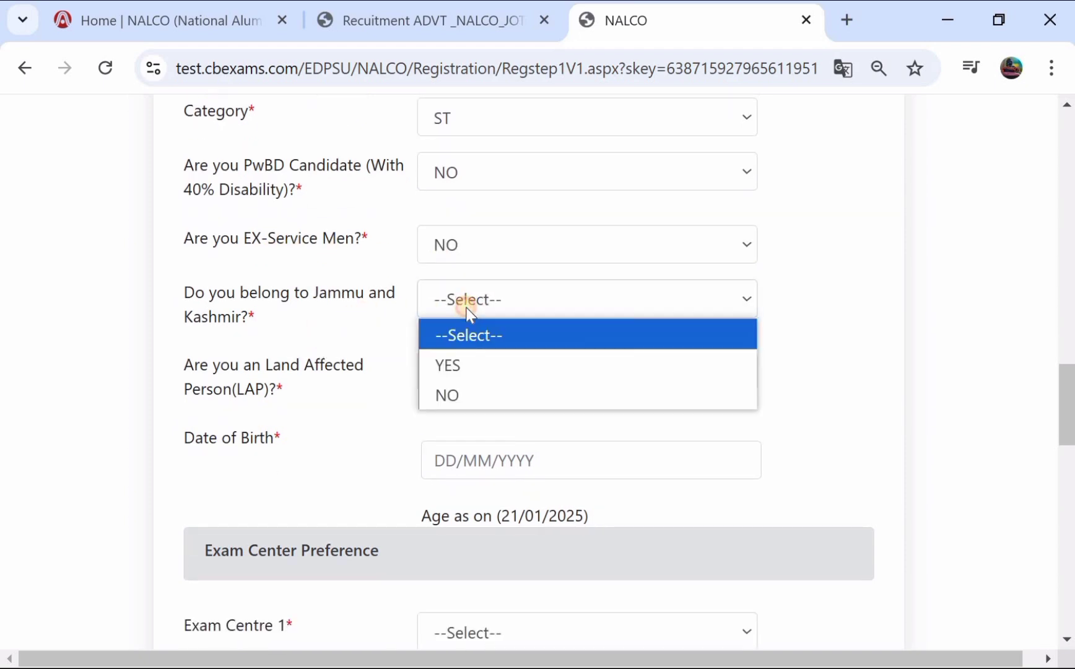
click(463, 391)
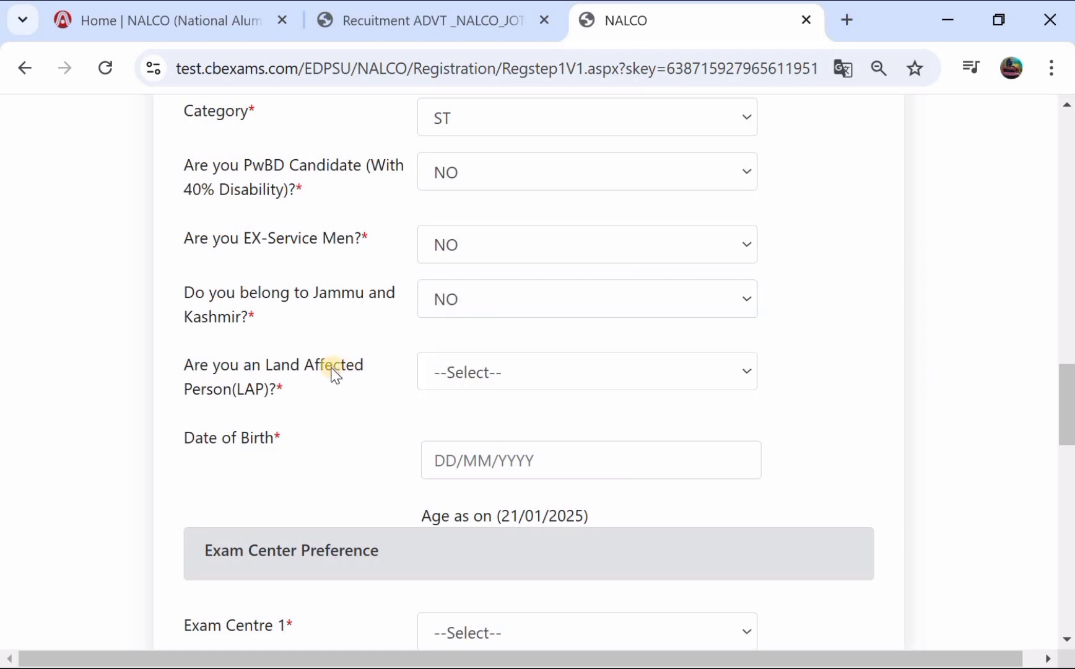
click(466, 371)
click(471, 457)
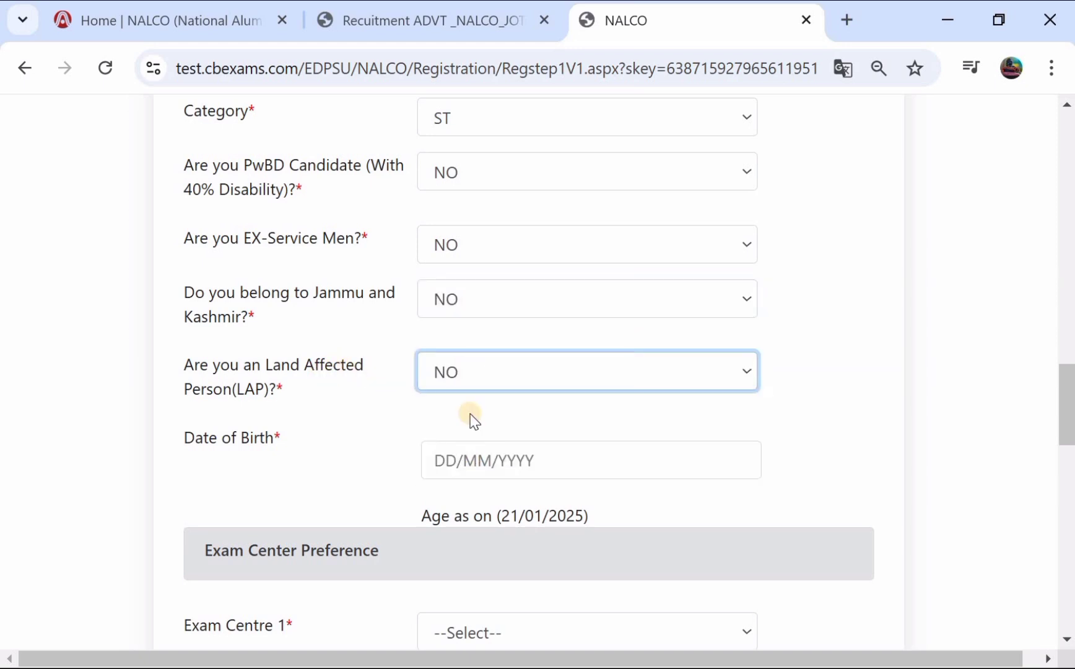
Step: Set Exam Centre 1 under Exam Center Preference to Delhi
scroll(391, 403, down, 2)
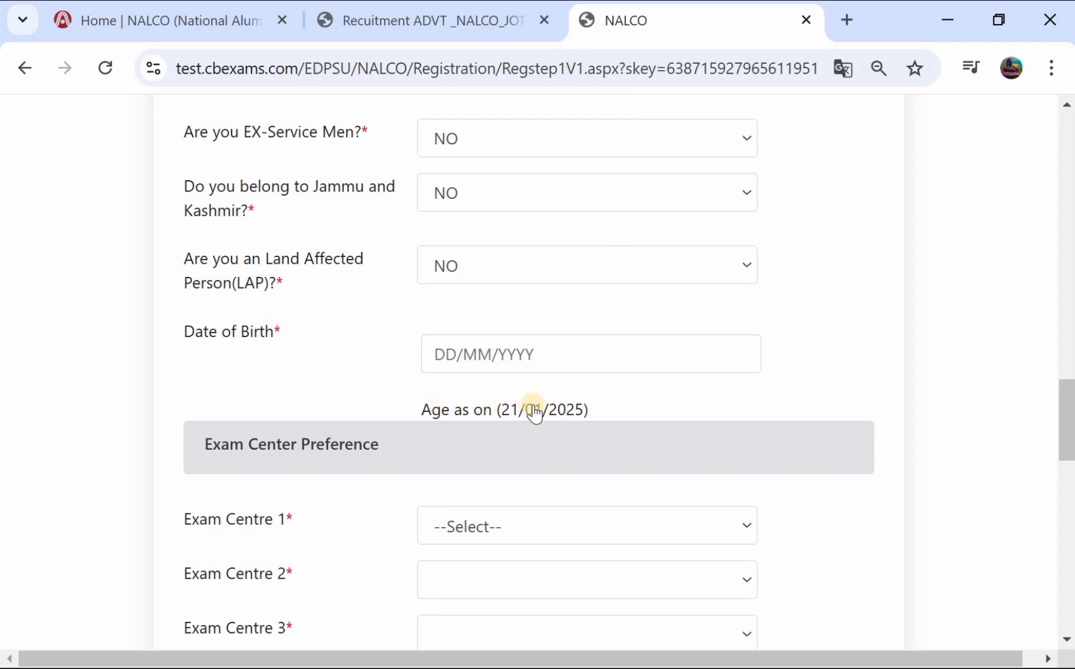
scroll(535, 410, down, 3)
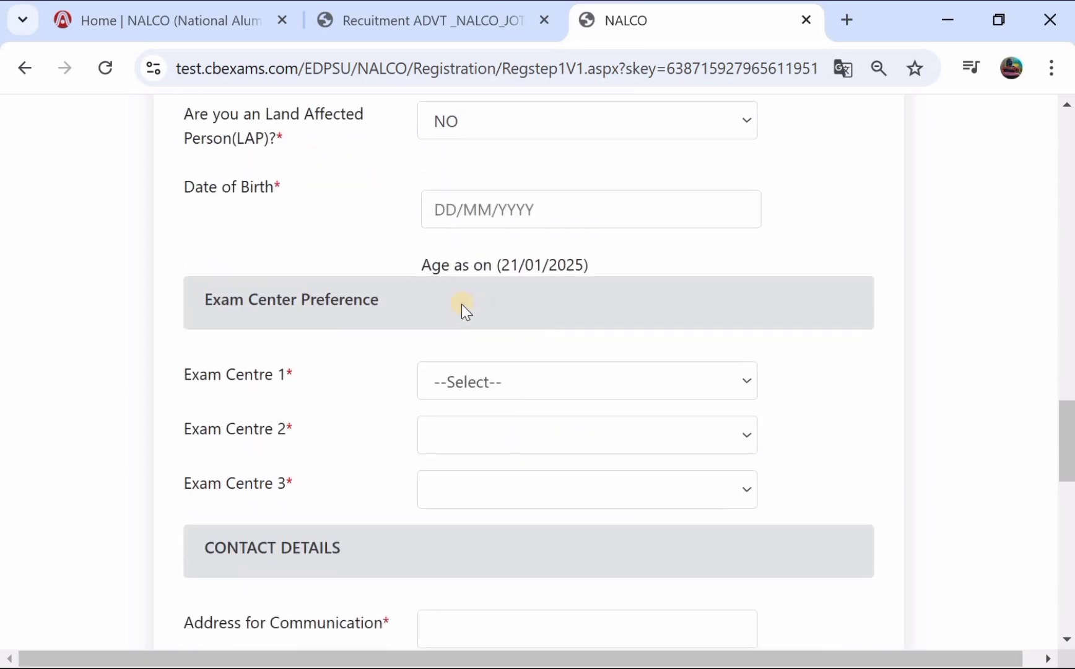
scroll(461, 307, down, 2)
click(466, 273)
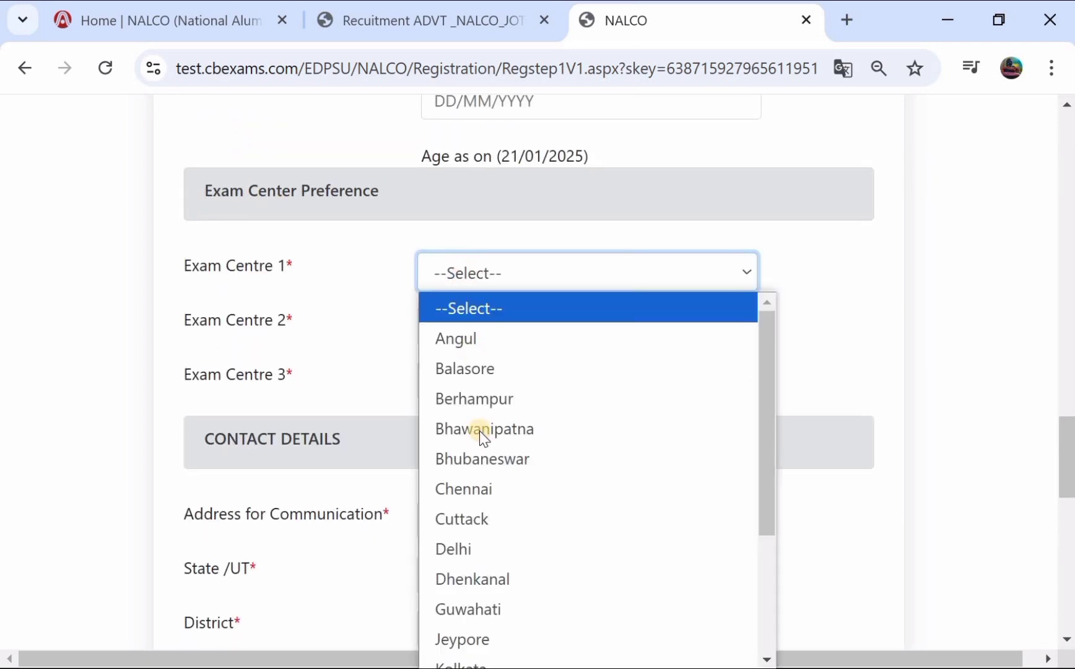
click(501, 548)
Step: Accept the declaration that all statements are true, and submit the personal details form
scroll(476, 264, down, 1)
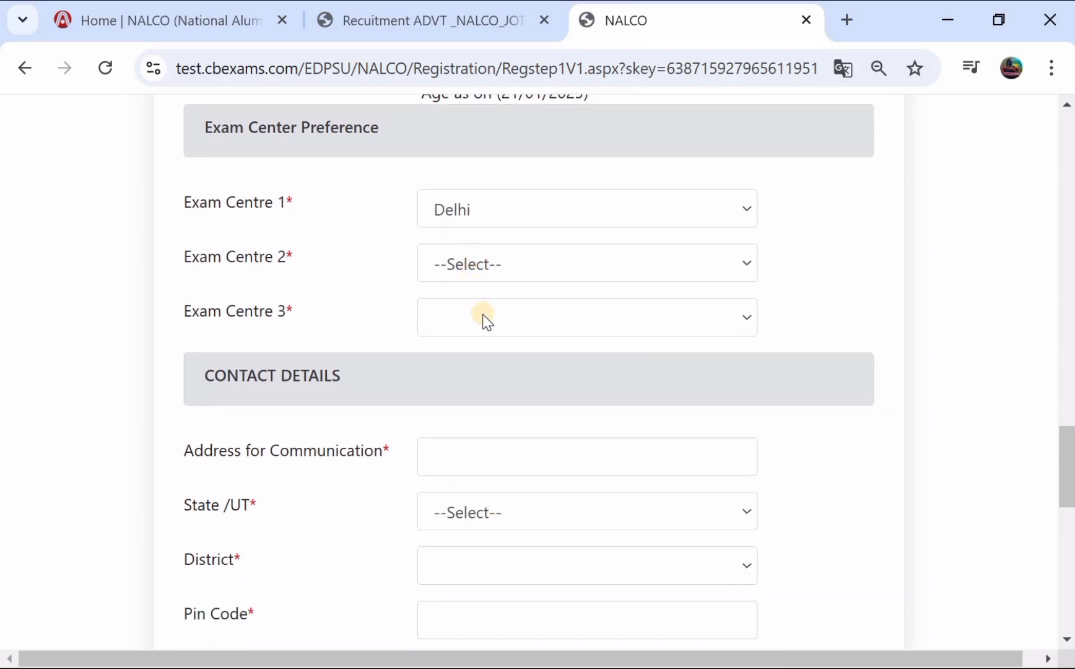
scroll(487, 322, down, 3)
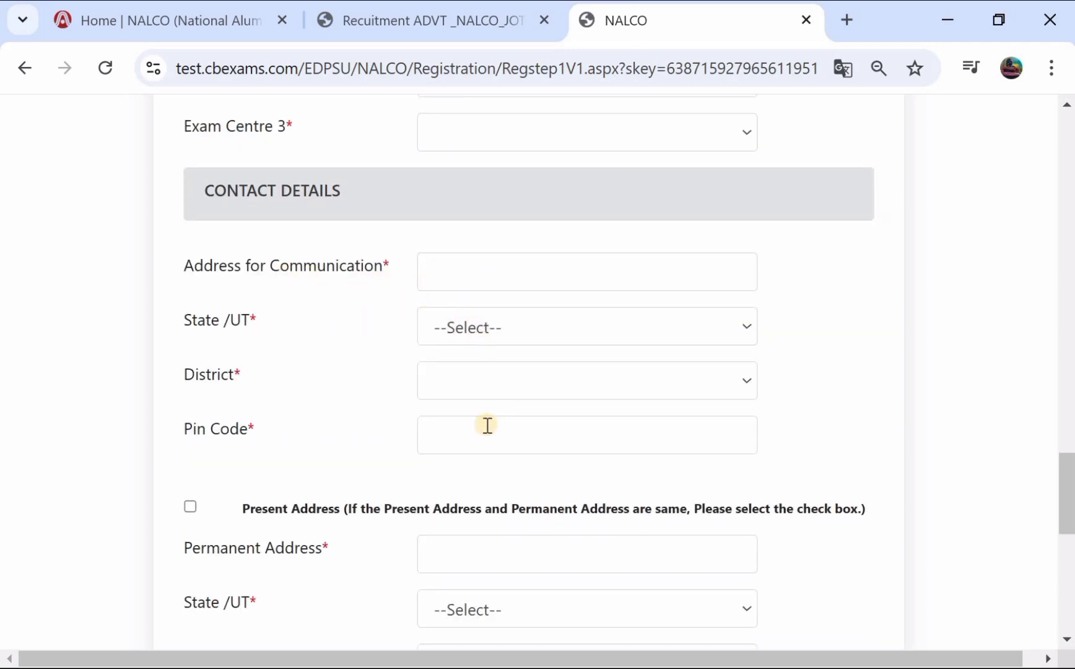
scroll(278, 473, down, 1)
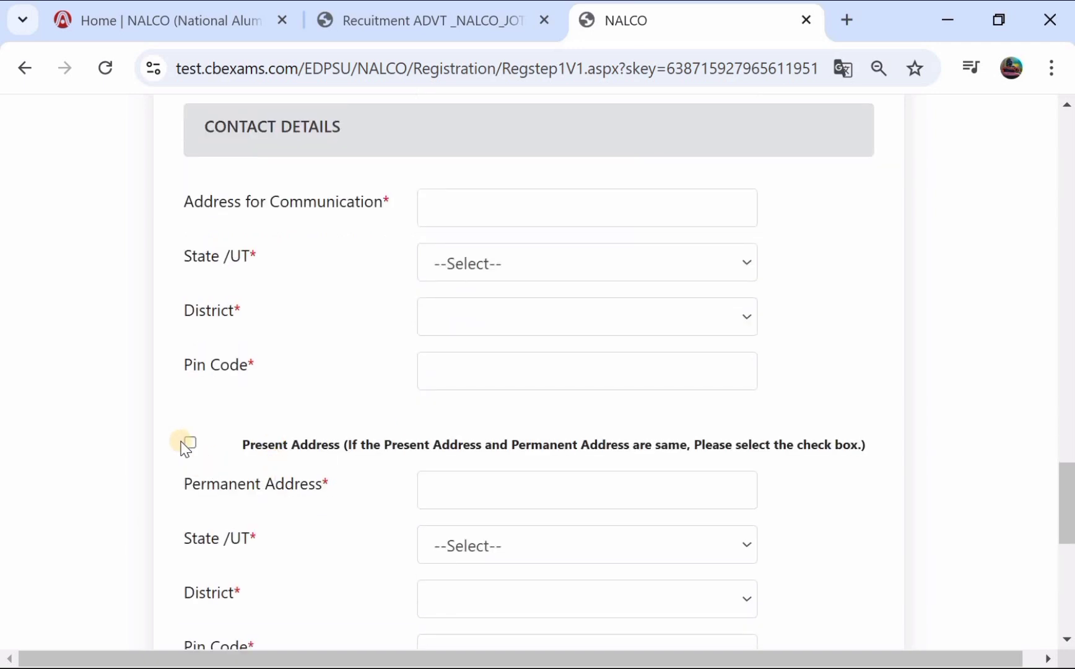
scroll(190, 441, down, 2)
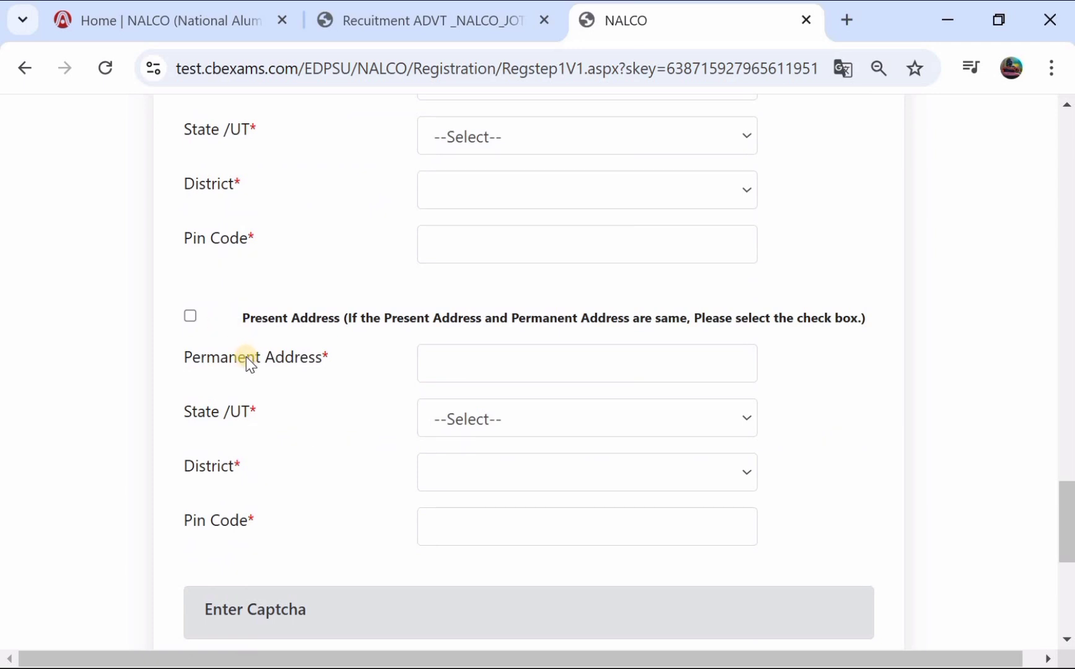
scroll(226, 368, down, 4)
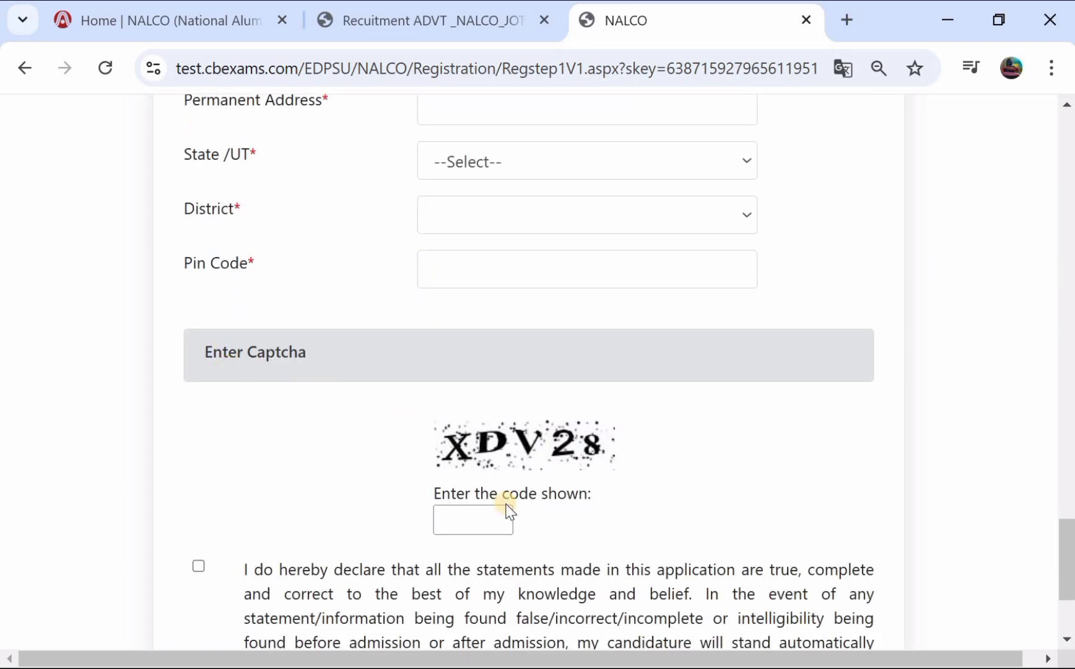
scroll(501, 503, down, 2)
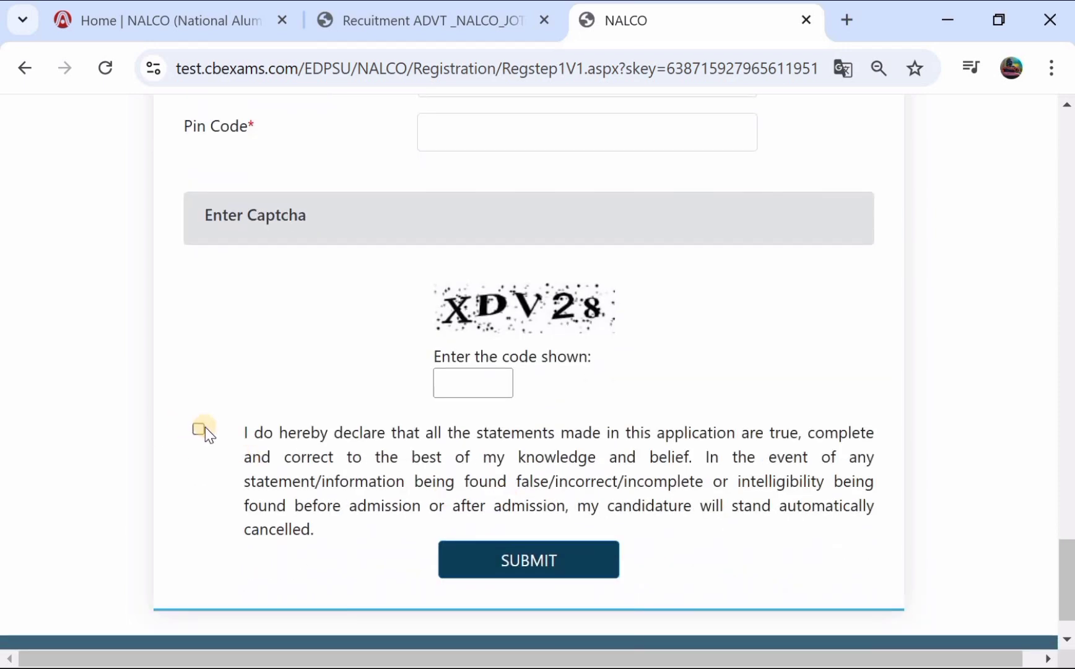
click(199, 428)
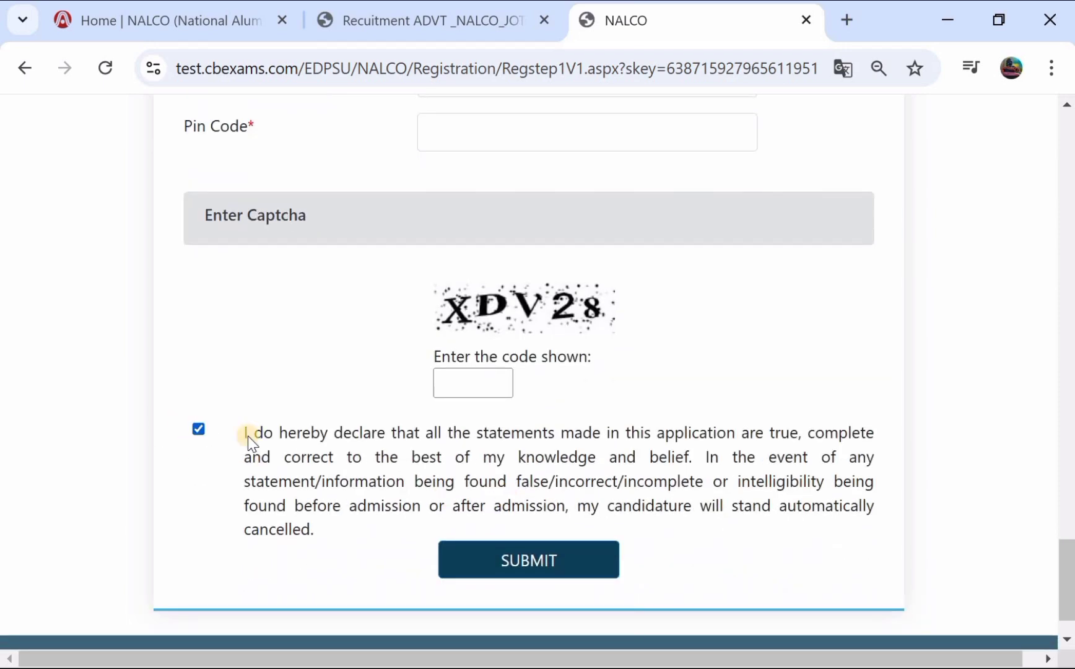
click(524, 556)
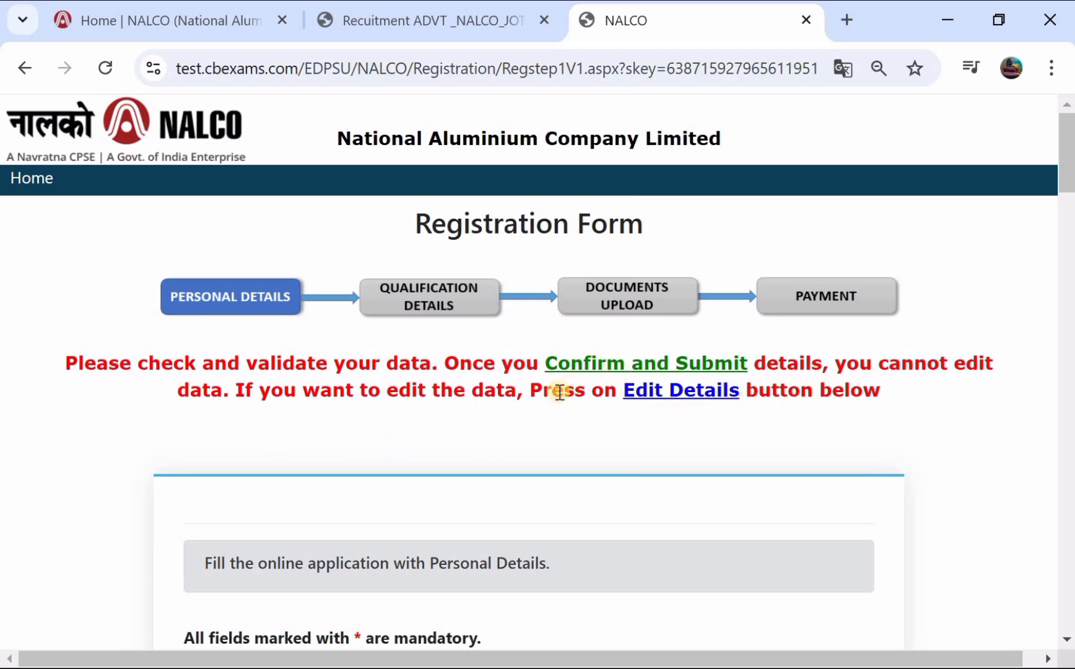
Step: Check the entered personal details on the validation page and confirm them
scroll(558, 391, down, 20)
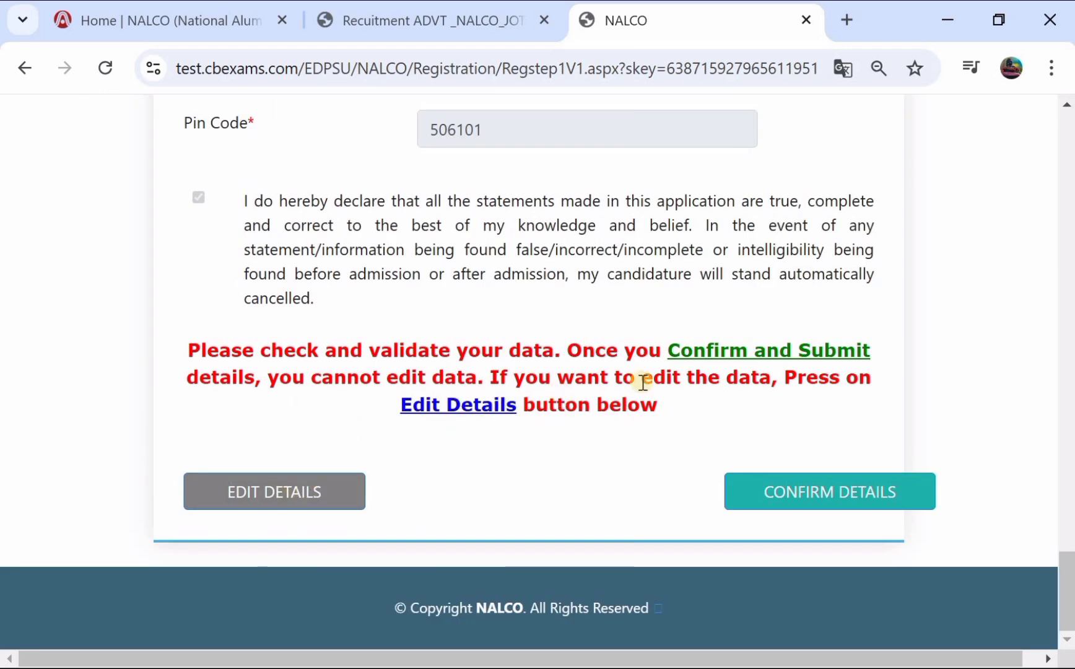
scroll(499, 413, up, 15)
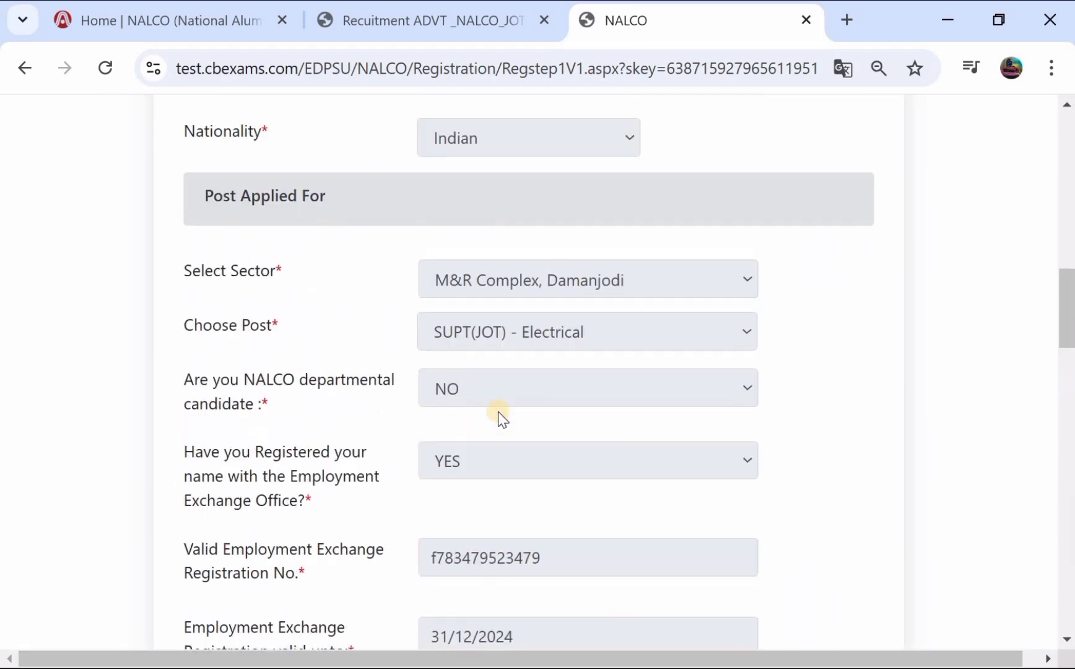
scroll(498, 412, up, 10)
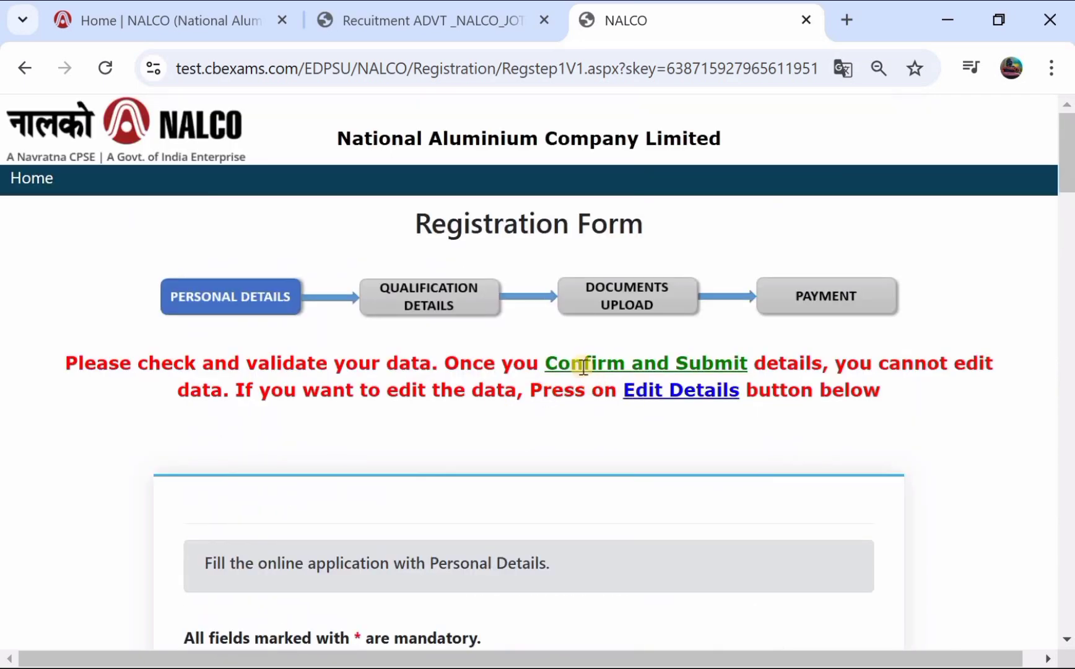
scroll(502, 386, down, 20)
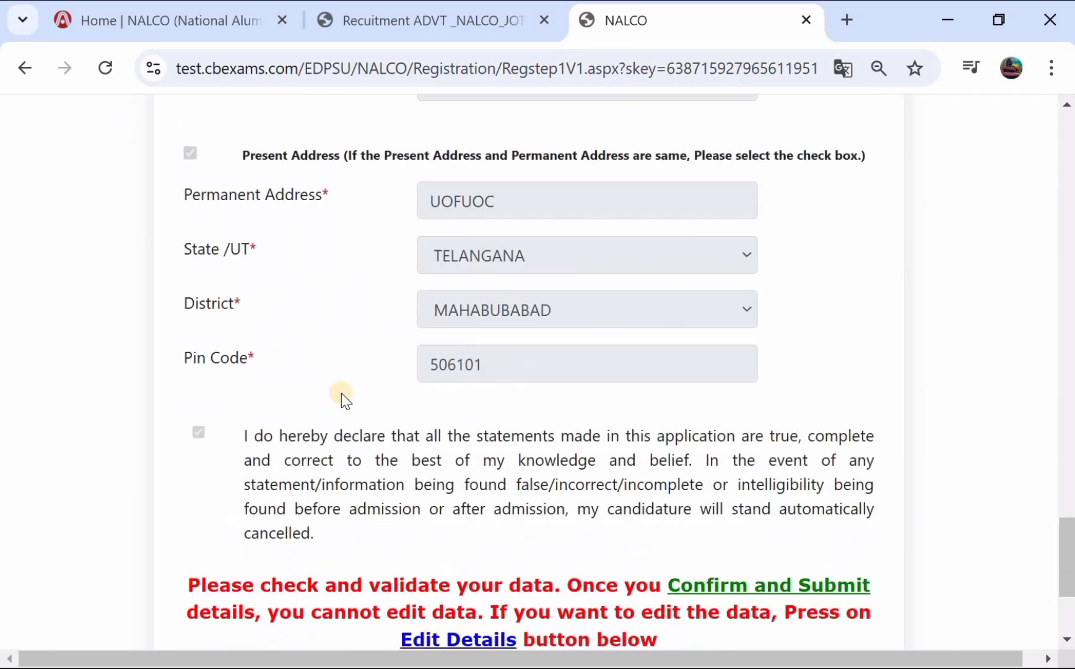
scroll(504, 453, down, 4)
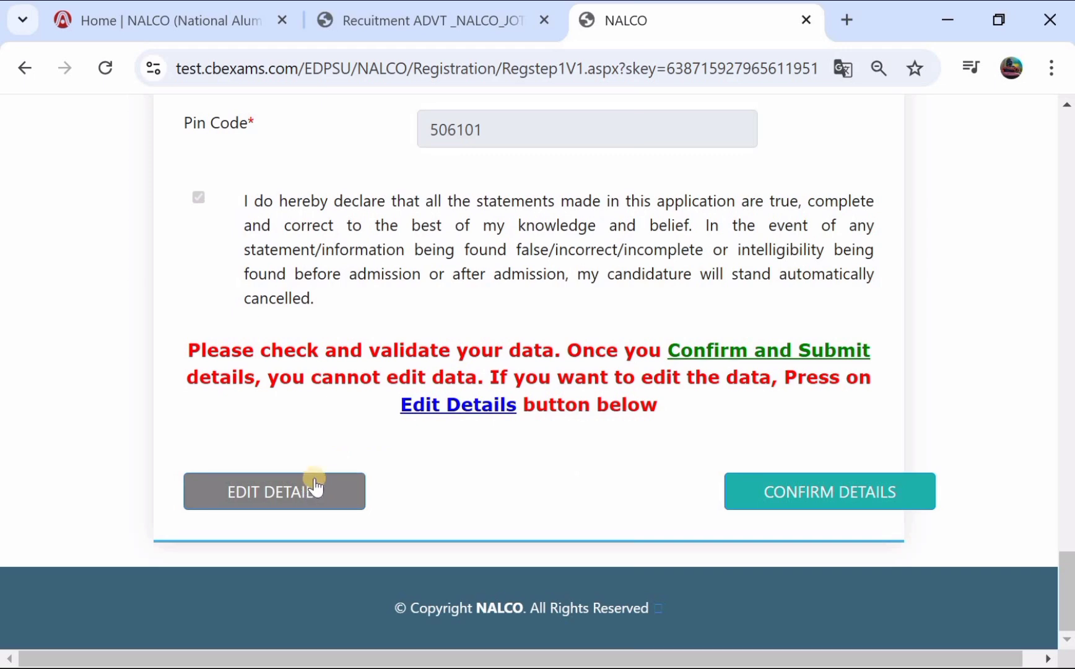
click(828, 491)
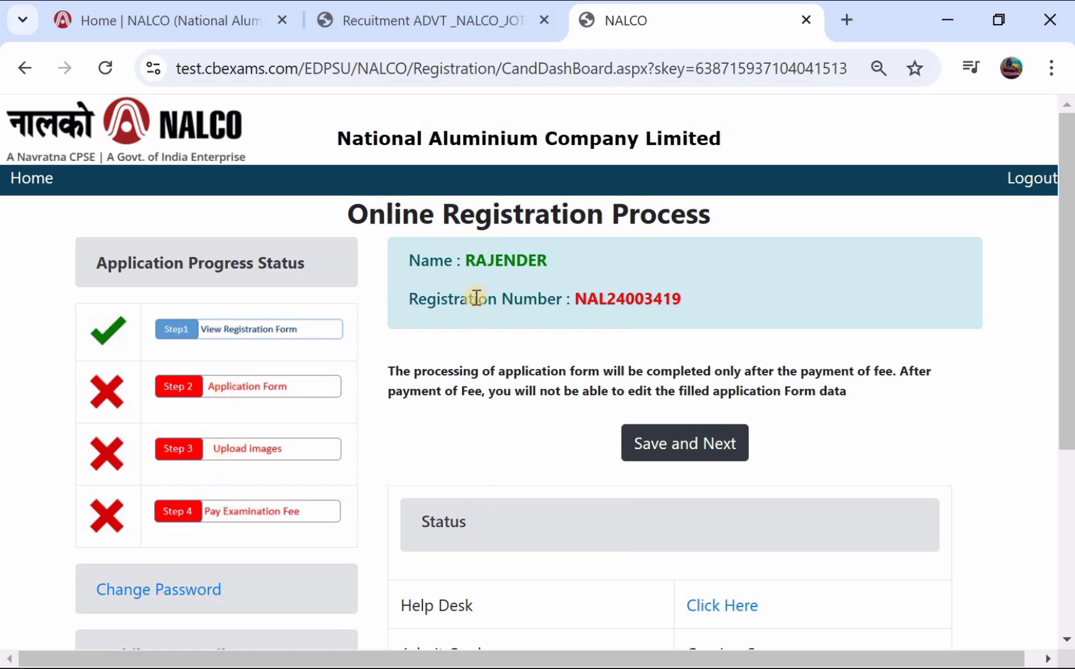
Step: Highlight the registration number on the dashboard, and save and continue to the qualification details
drag(408, 299, 694, 298)
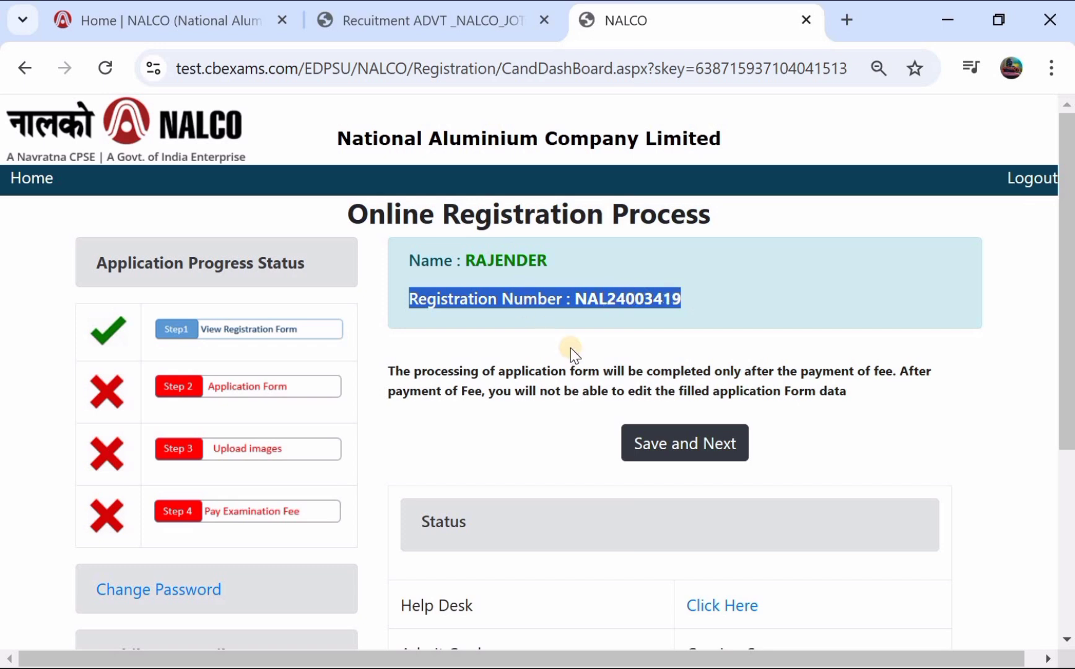
scroll(660, 449, down, 1)
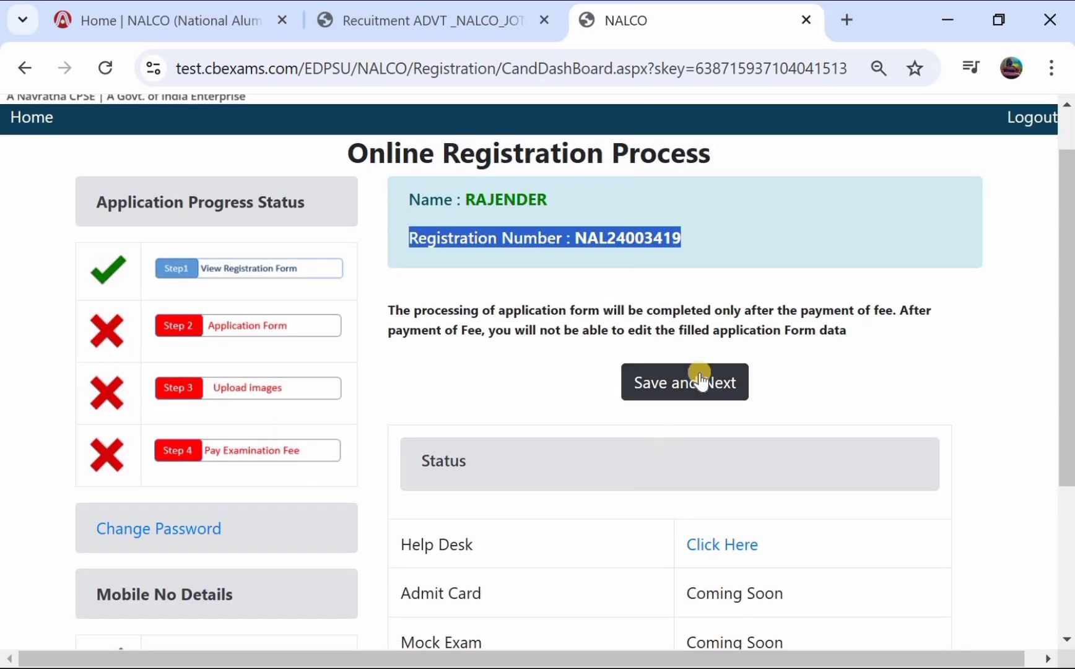
click(684, 383)
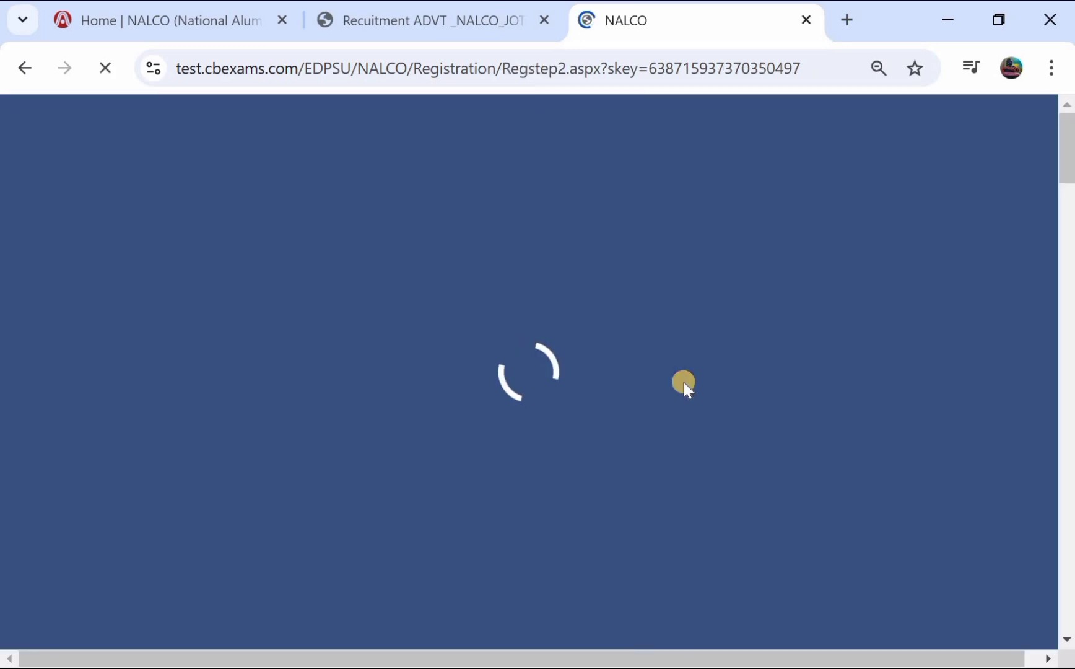
Step: Under Class X or Equivalent, enter TS as the board name and ZPHS as the institute / school name
scroll(531, 353, down, 1)
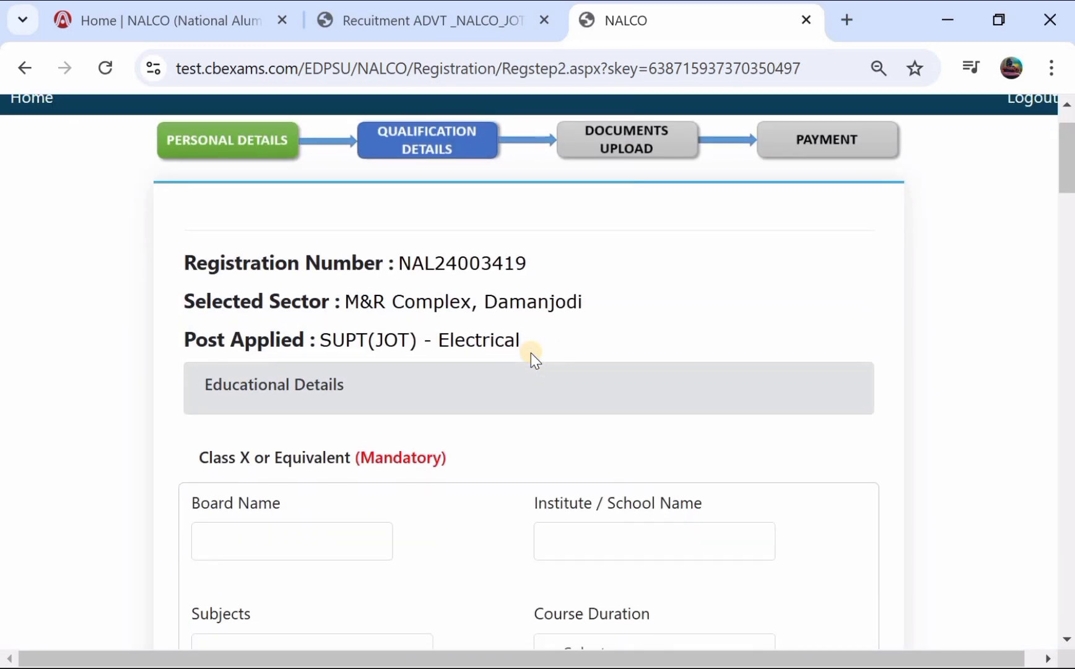
scroll(531, 353, down, 1)
scroll(244, 319, down, 1)
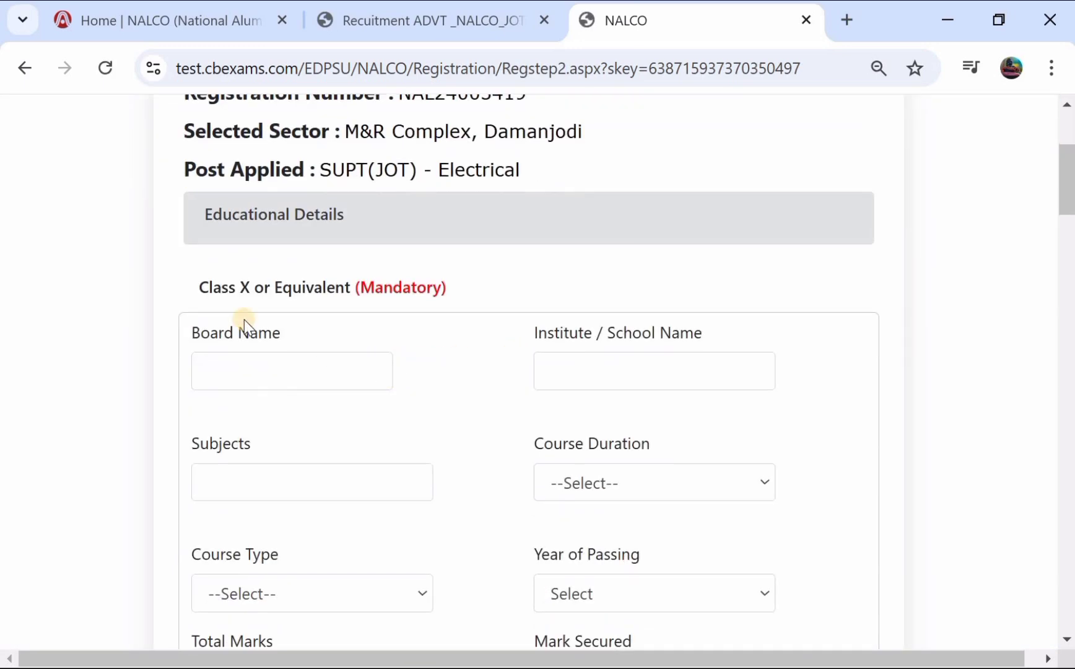
click(278, 363)
text(TS)
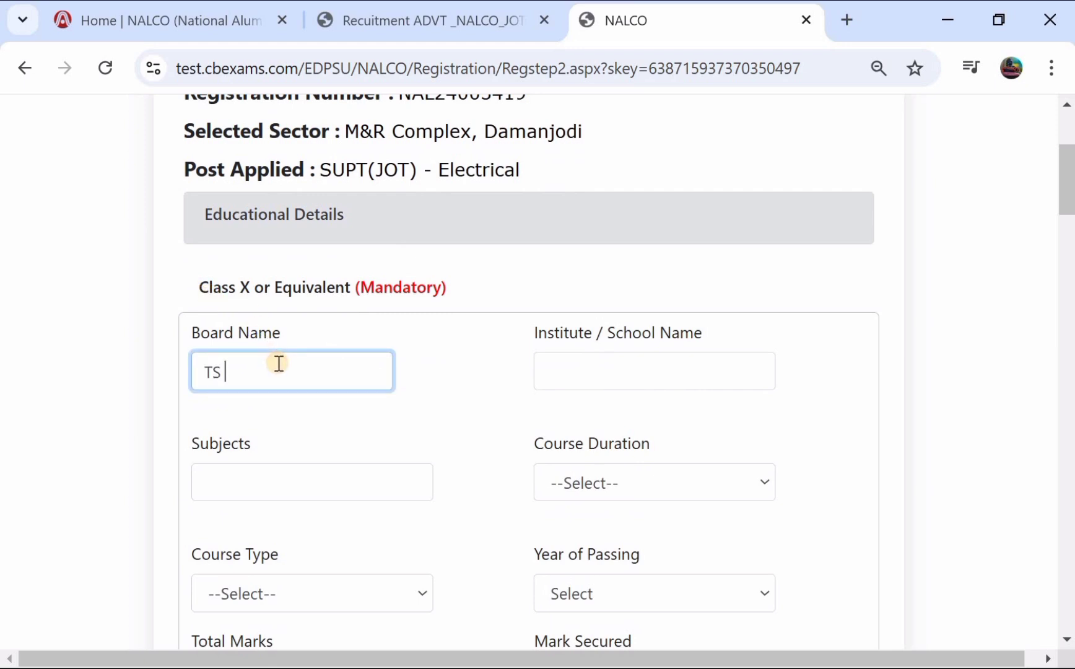
click(602, 371)
text(Z)
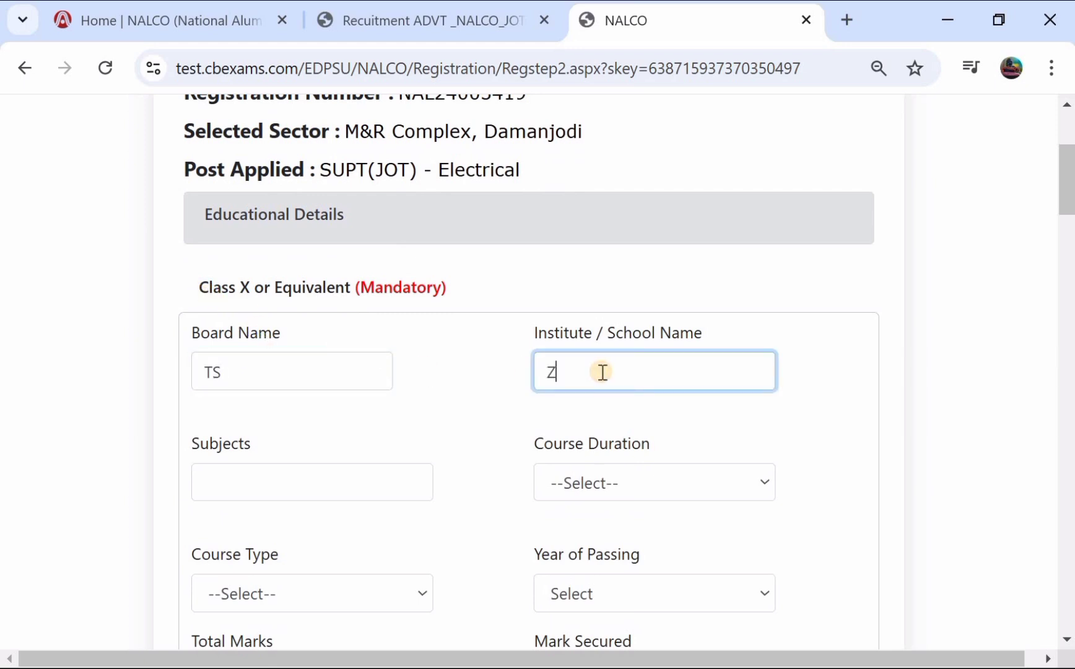
text(PHS)
Step: Enter ALL as the Class X subjects and set the course duration to 1
scroll(304, 328, down, 2)
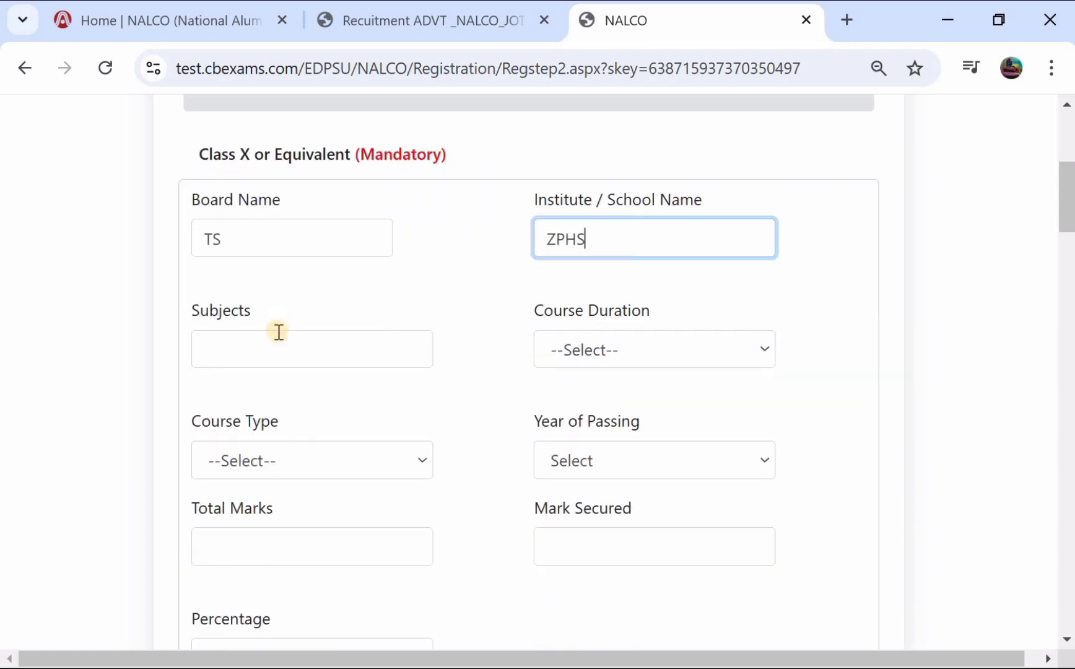
click(279, 331)
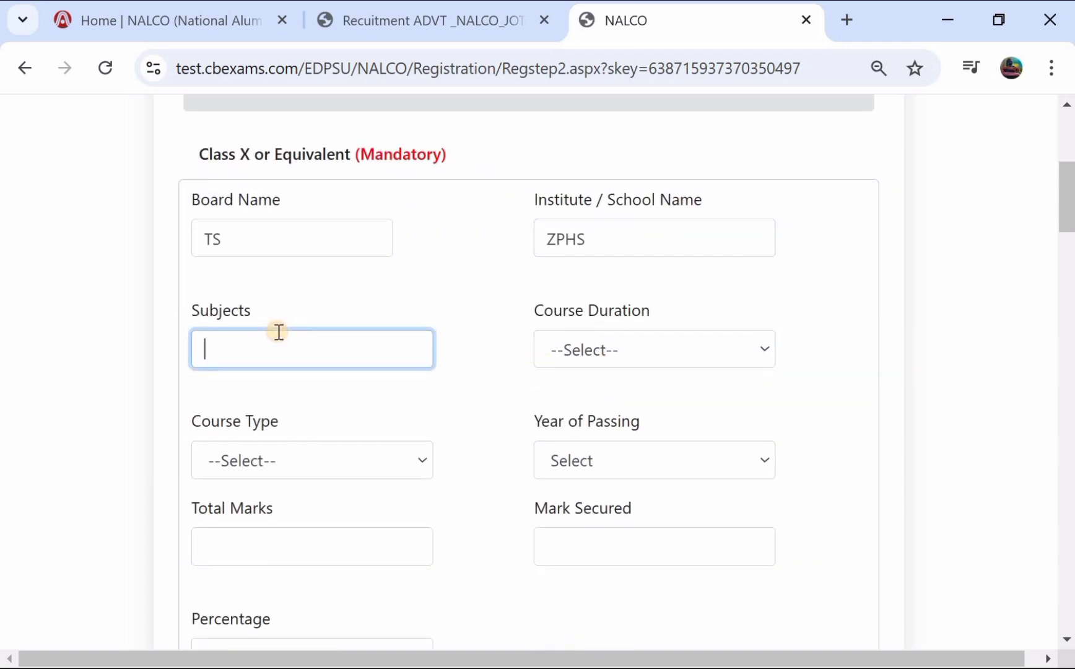
text(ALL)
click(642, 343)
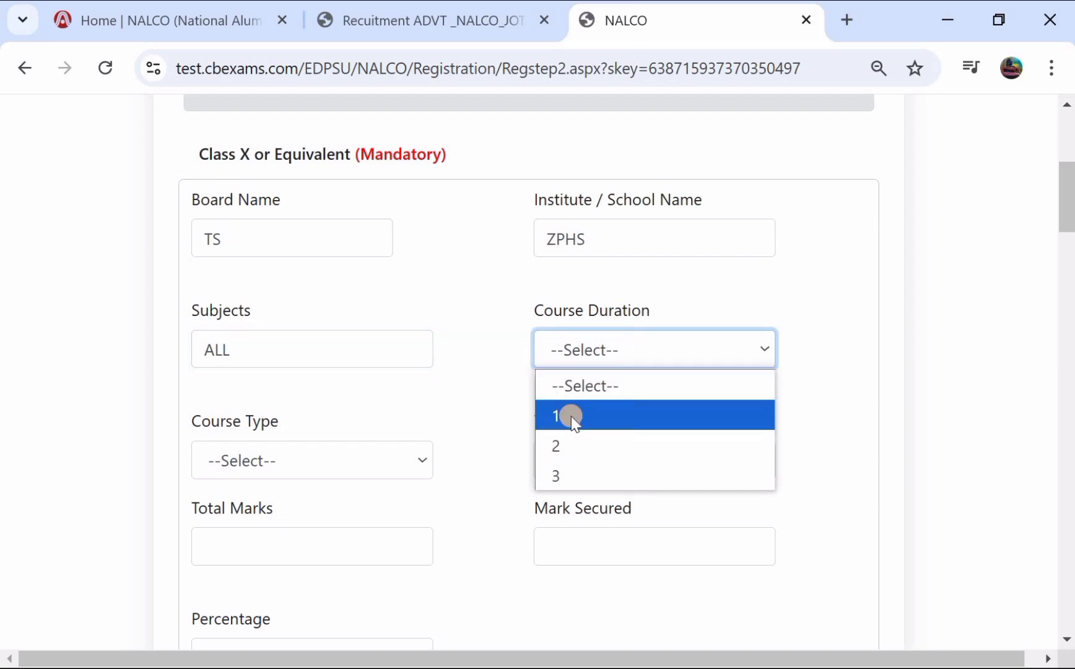
click(554, 413)
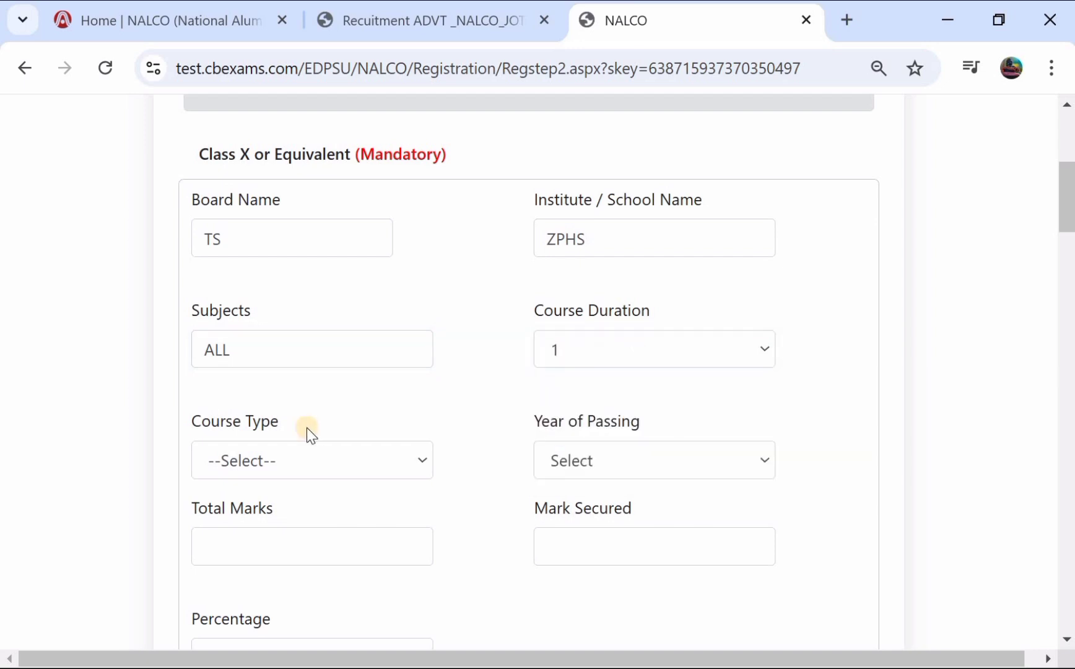
Step: Set the Class X course type to Full Time and the year of passing to 2015
scroll(306, 427, down, 1)
click(338, 405)
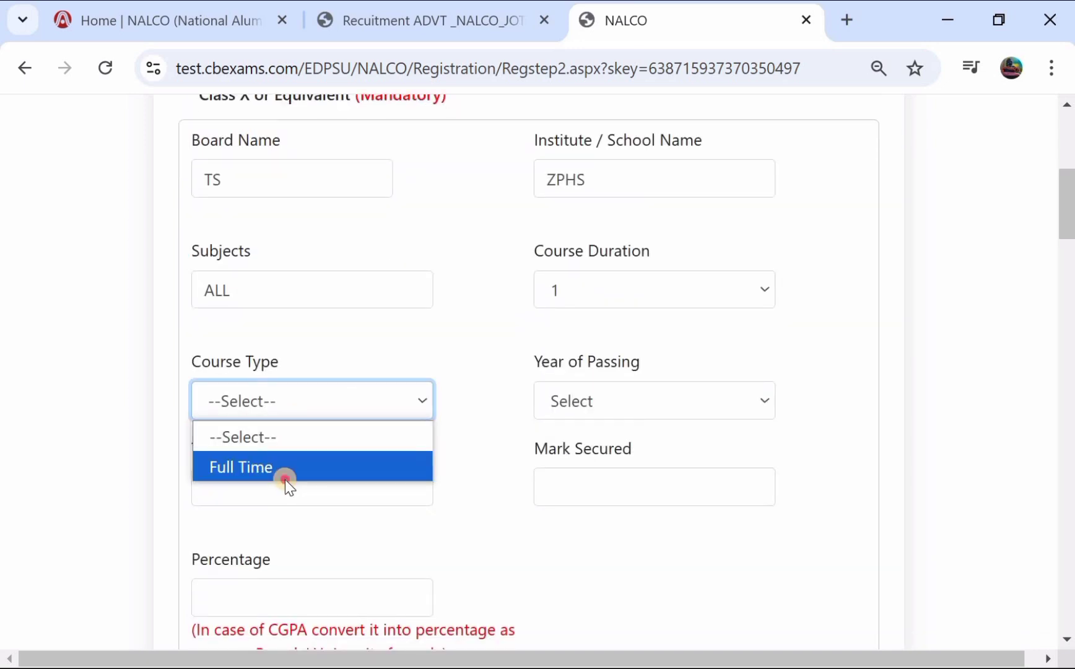
click(286, 476)
click(587, 404)
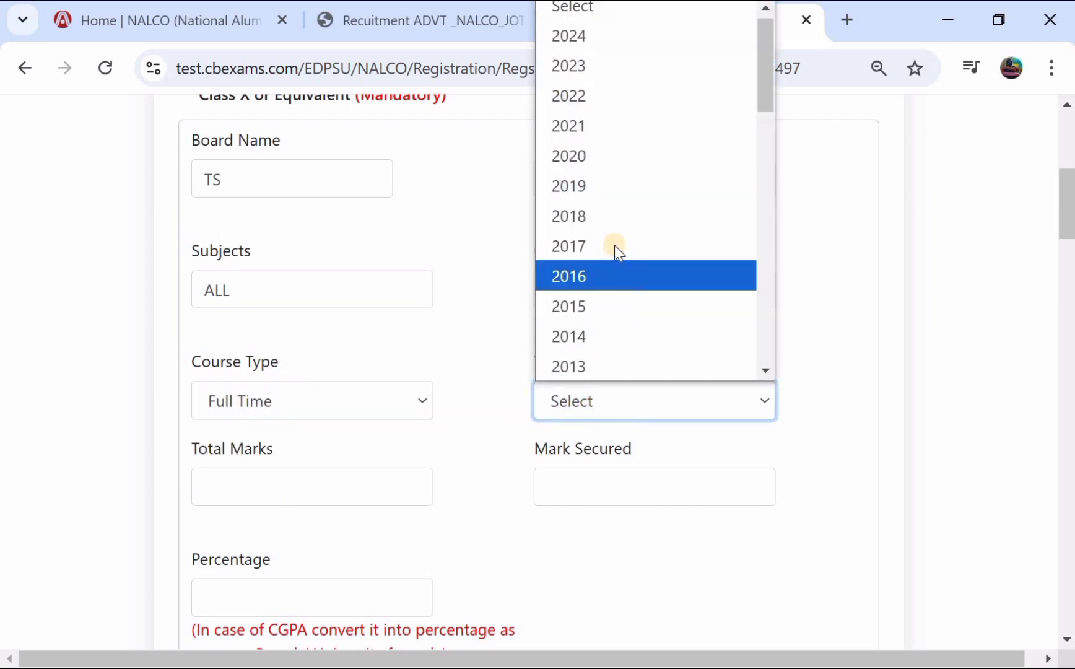
click(575, 319)
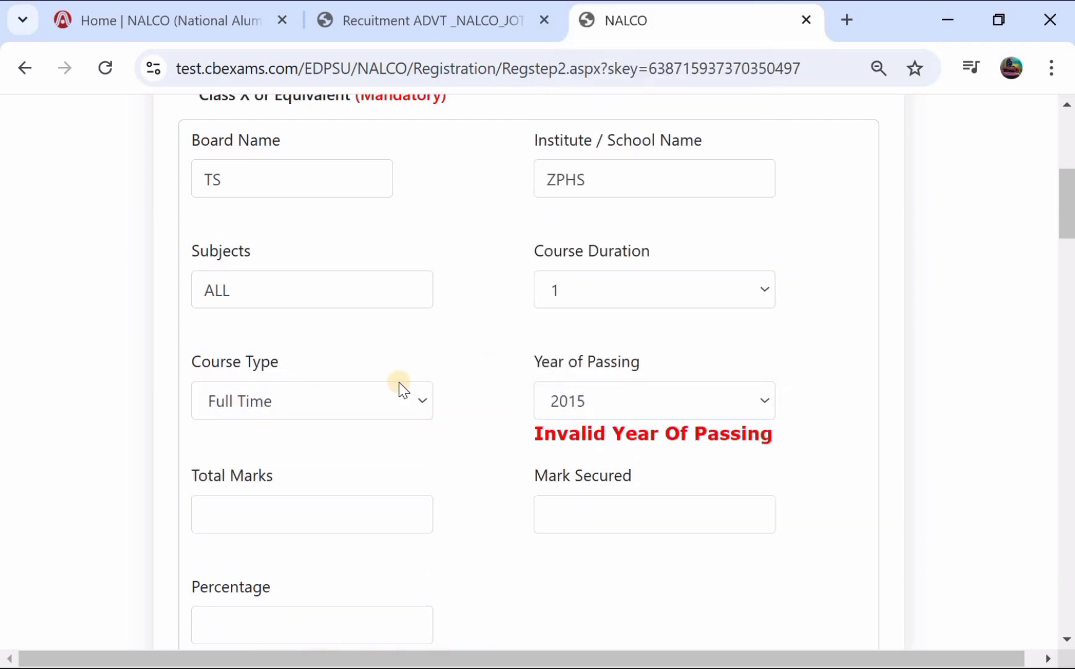
Step: Set the Class X total marks to 100 and the mark secured to 78
scroll(280, 355, down, 3)
click(258, 327)
text(7)
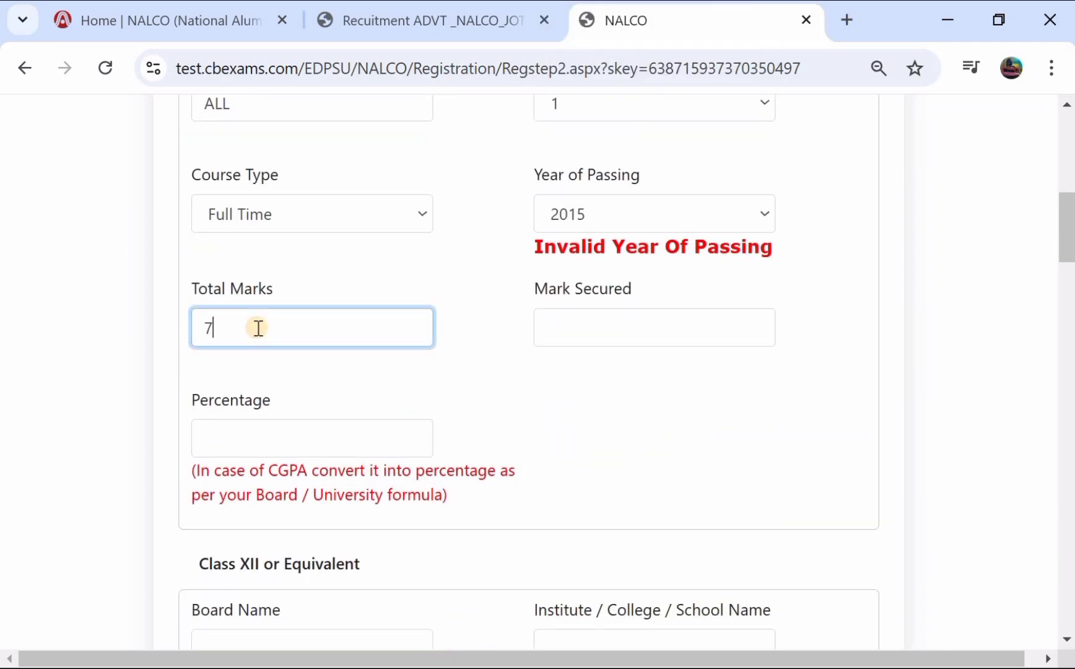
text(8)
click(612, 331)
click(301, 313)
key(BackSpace)
key(BackSpace)
text(100)
click(628, 309)
text(78)
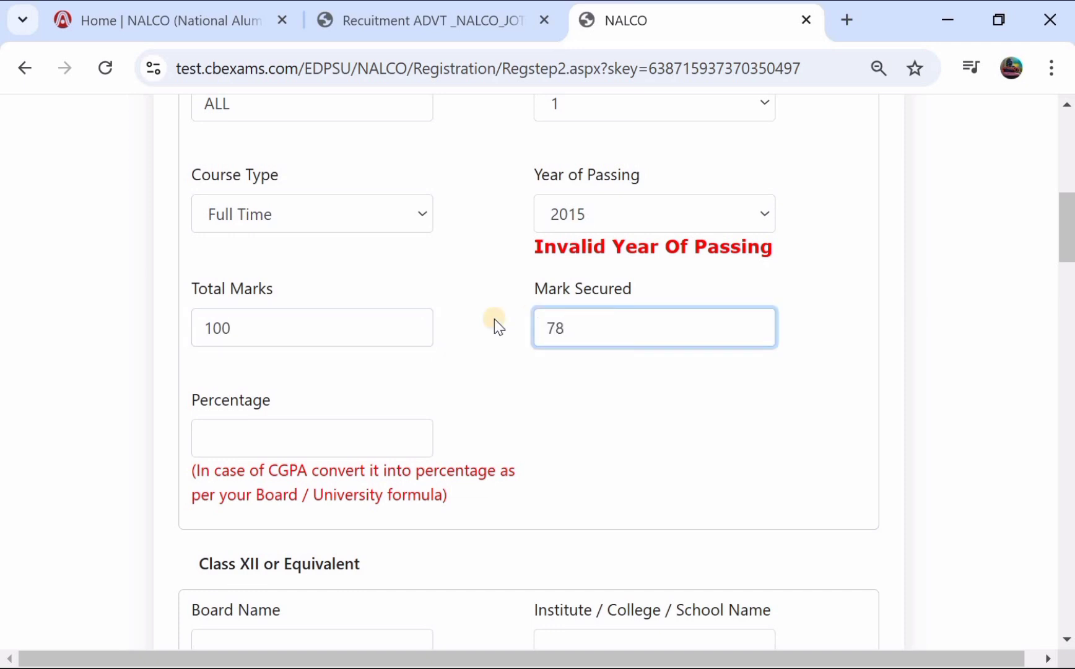
Step: Enter 78.8 as the Class X percentage and go on to the Class XII or Equivalent section
scroll(471, 328, down, 2)
click(305, 282)
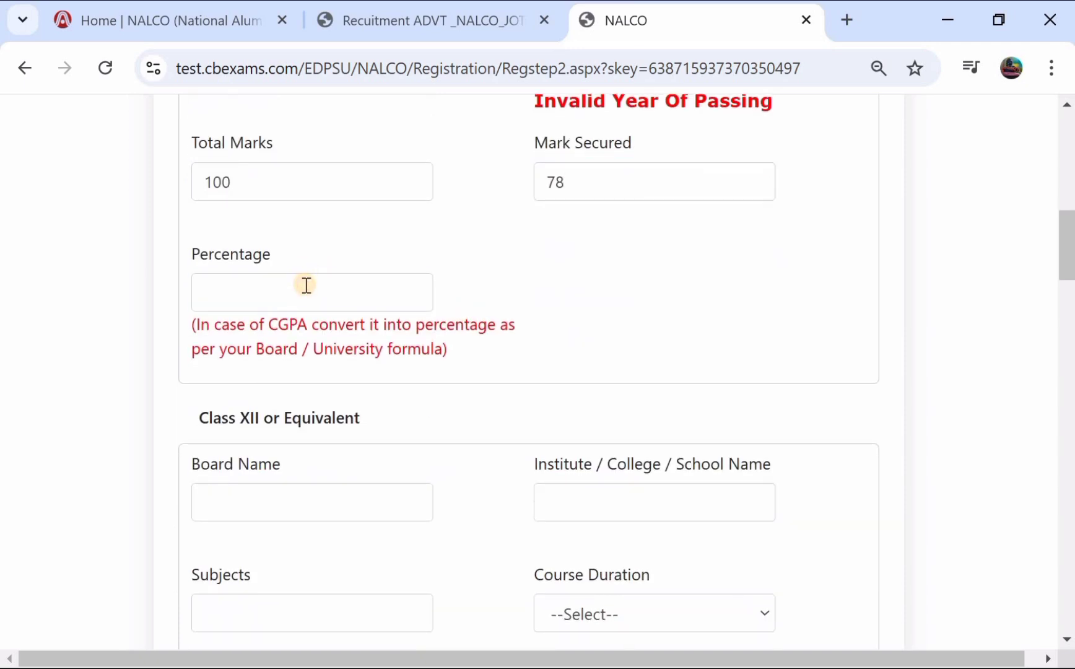
click(587, 166)
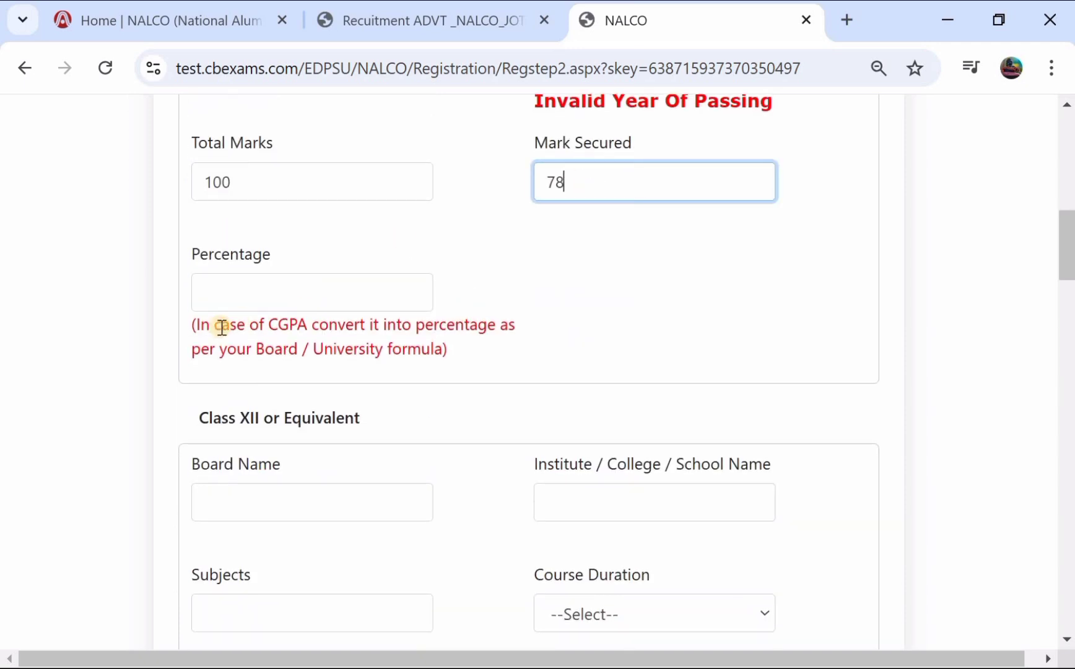
click(264, 293)
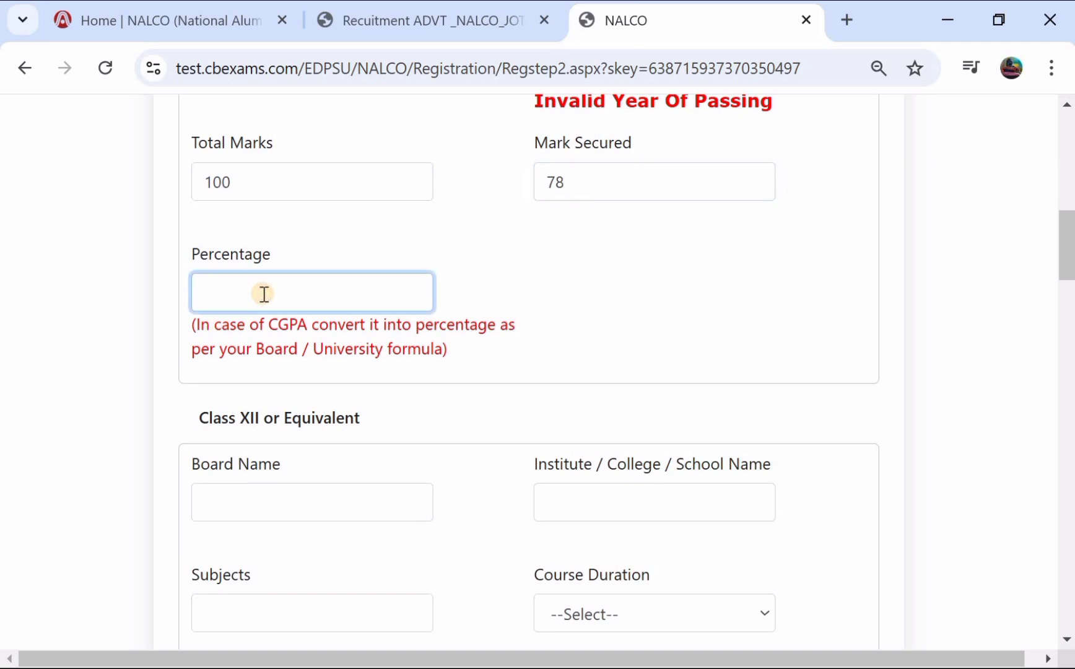
text(78.8)
scroll(334, 305, down, 1)
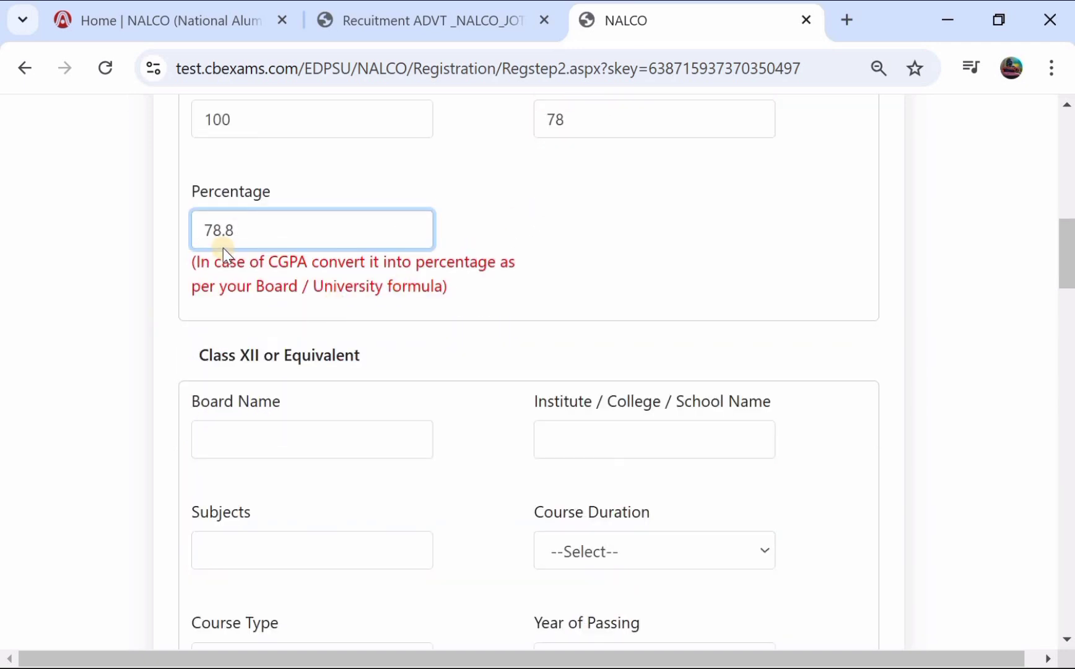
scroll(312, 248, down, 3)
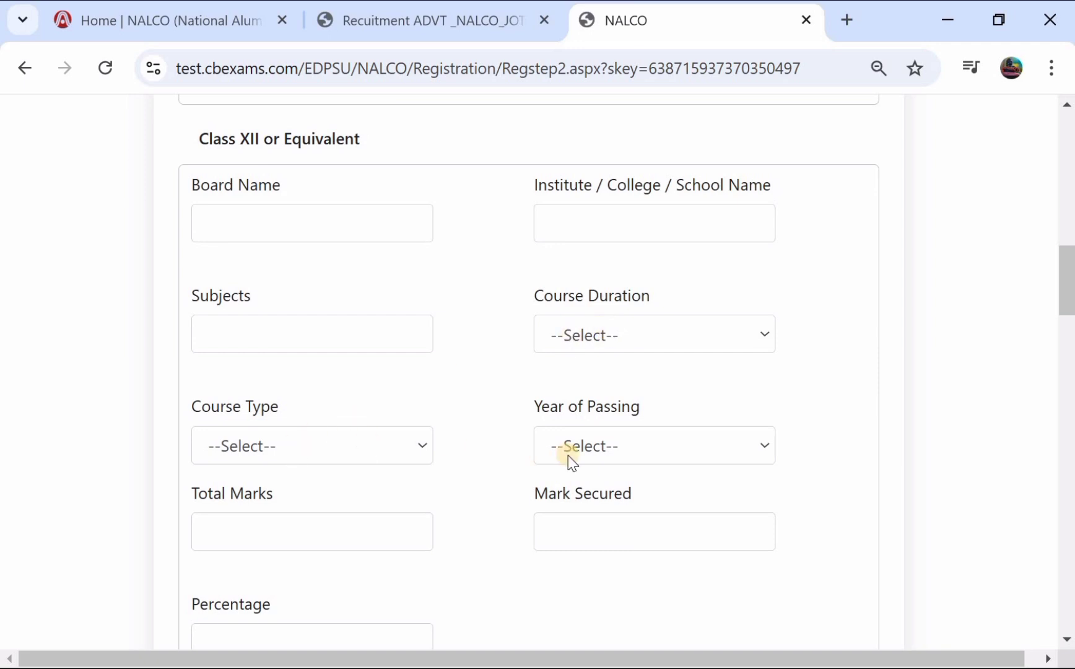
Step: Look through the Class XII or Equivalent section and on to the mandatory ITI section
scroll(571, 461, down, 1)
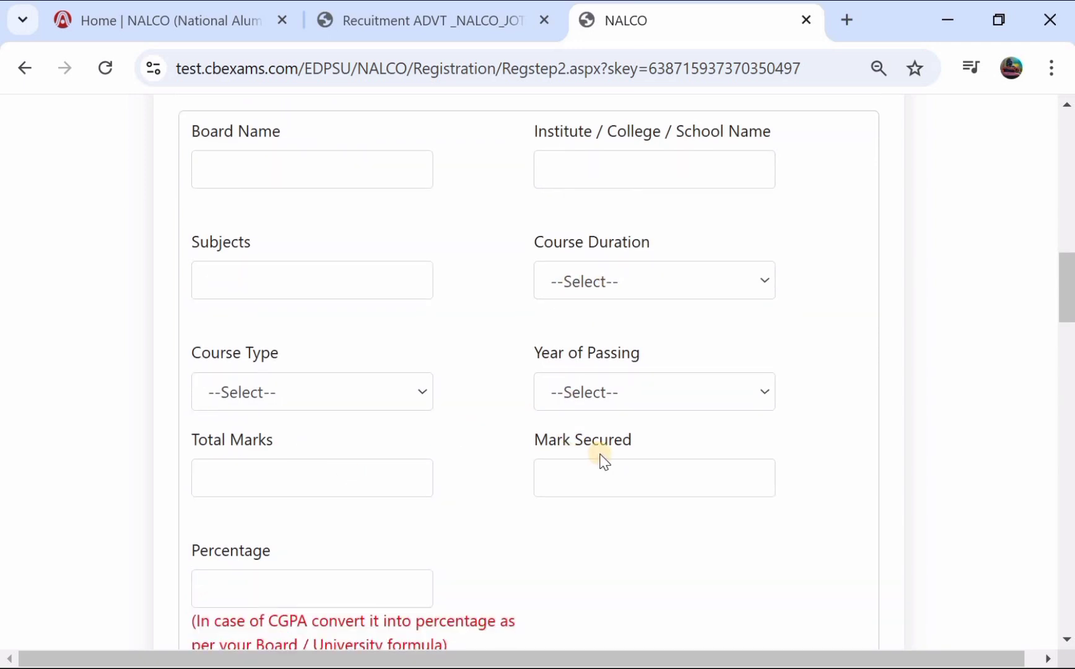
scroll(603, 461, down, 2)
scroll(282, 471, down, 4)
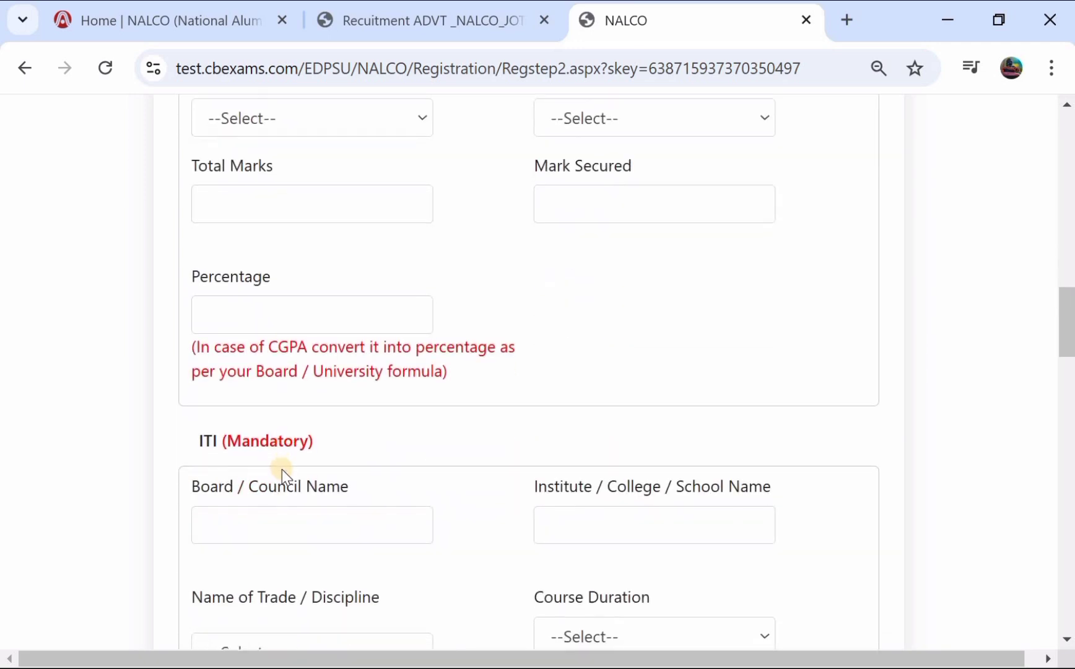
scroll(259, 310, up, 4)
scroll(258, 313, up, 4)
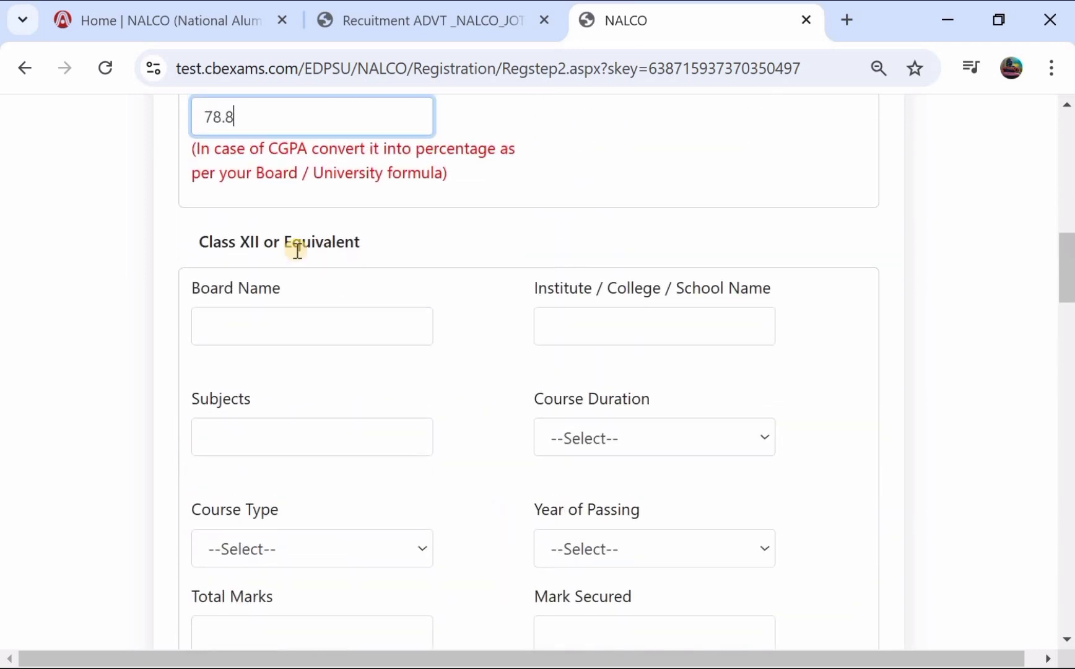
scroll(300, 310, down, 6)
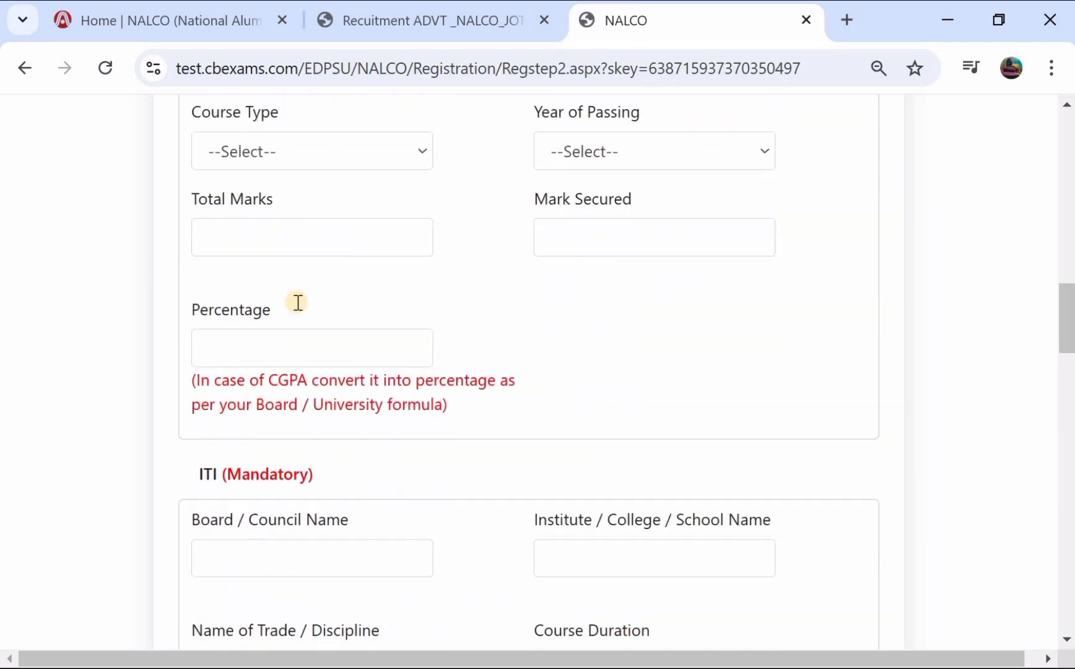
scroll(300, 309, up, 7)
scroll(296, 303, down, 10)
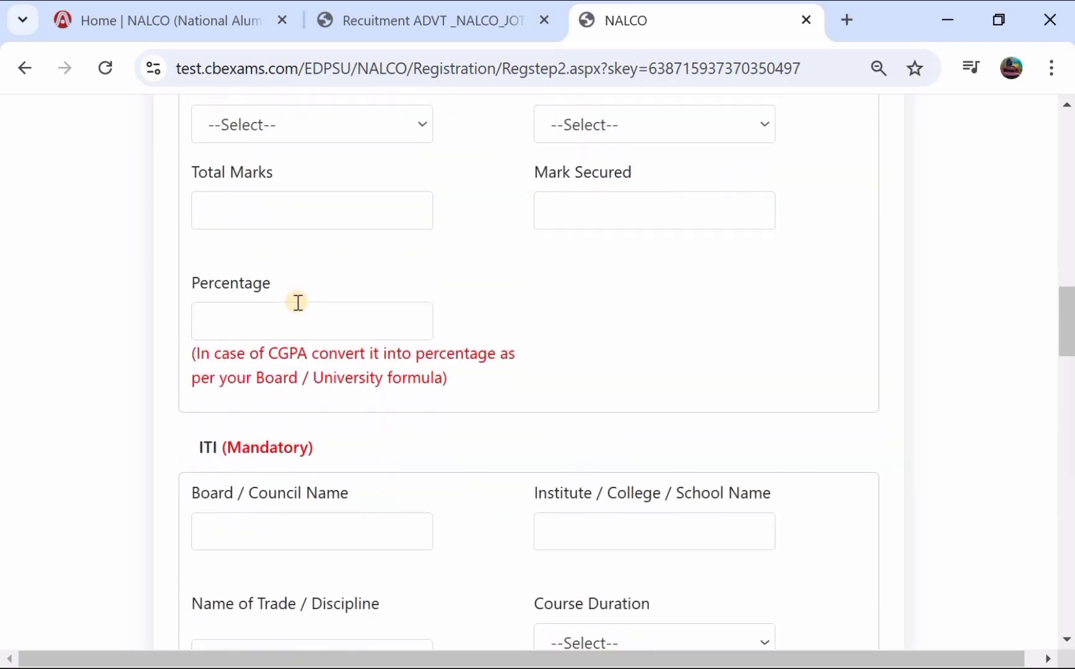
scroll(252, 384, down, 1)
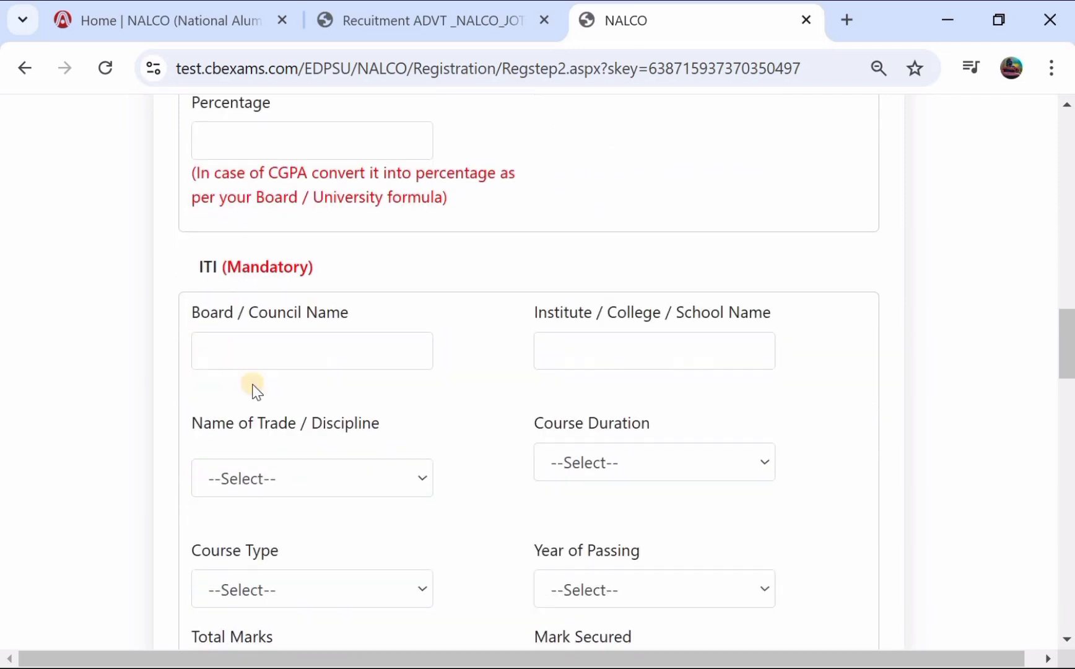
Step: Set the ITI trade to ITI in Electrician and the course duration to 2
click(284, 353)
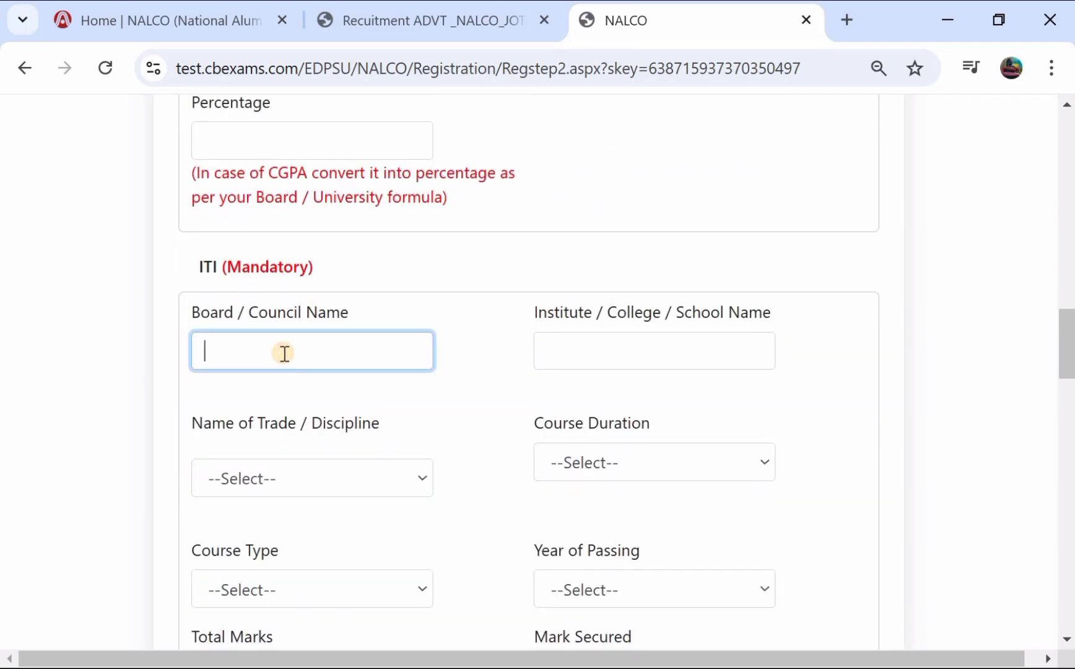
click(242, 479)
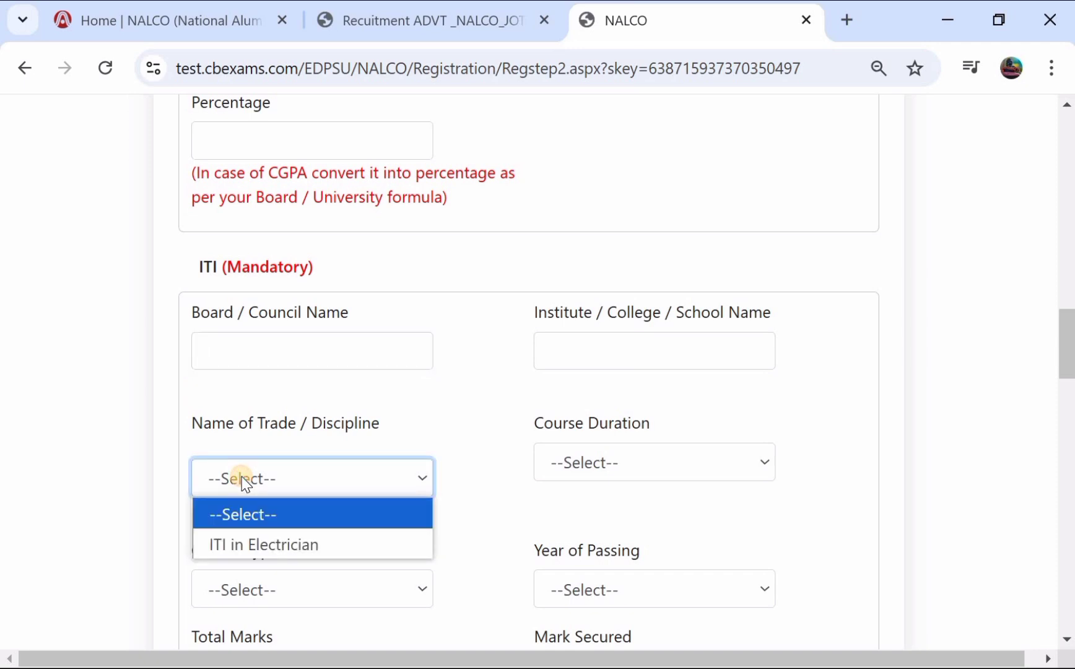
click(227, 535)
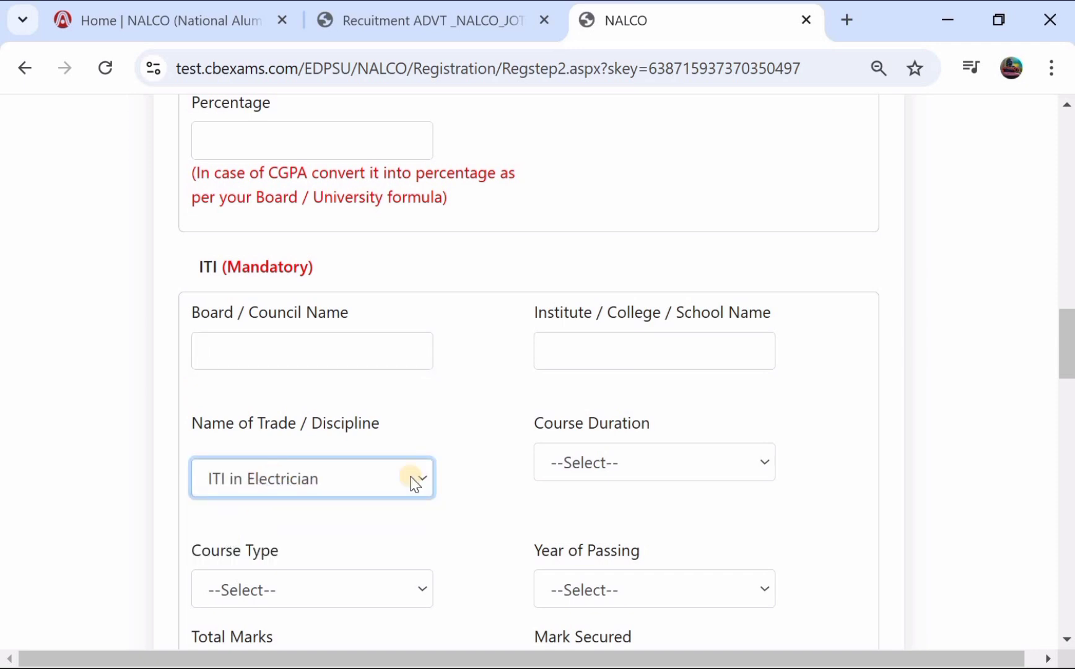
click(584, 463)
click(568, 559)
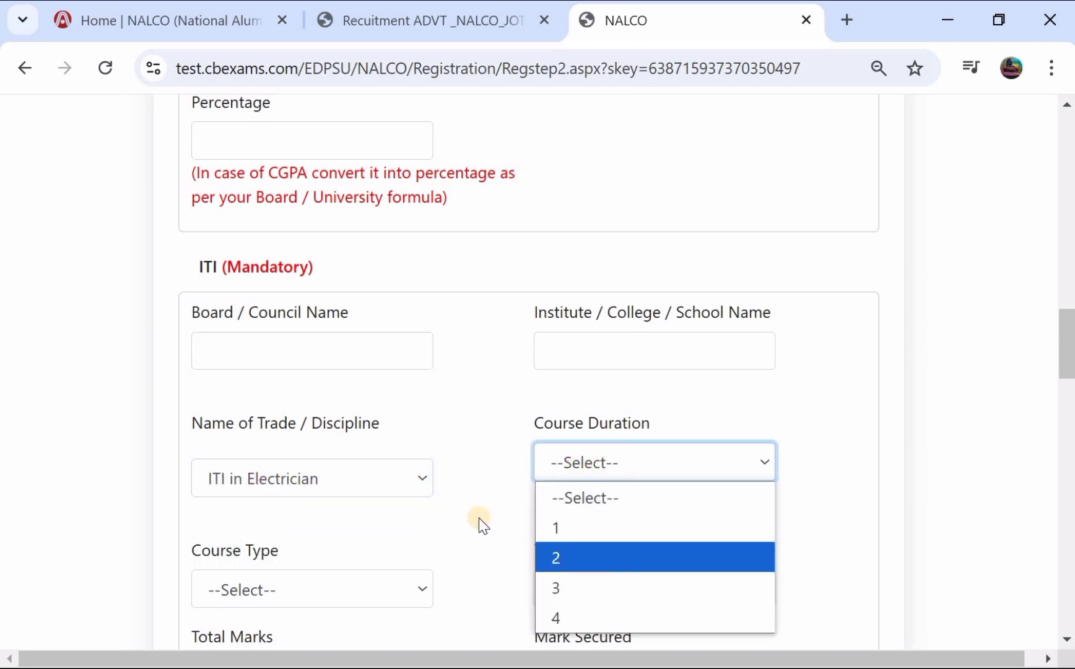
Step: Set the ITI course type to Full Time
scroll(372, 477, down, 2)
click(292, 443)
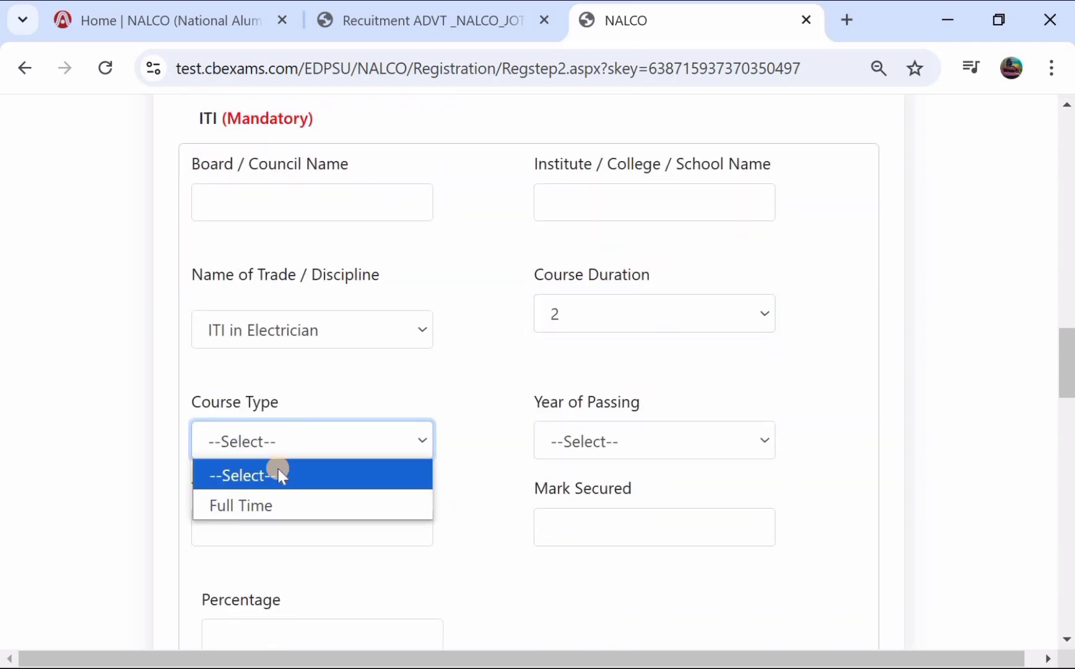
click(268, 495)
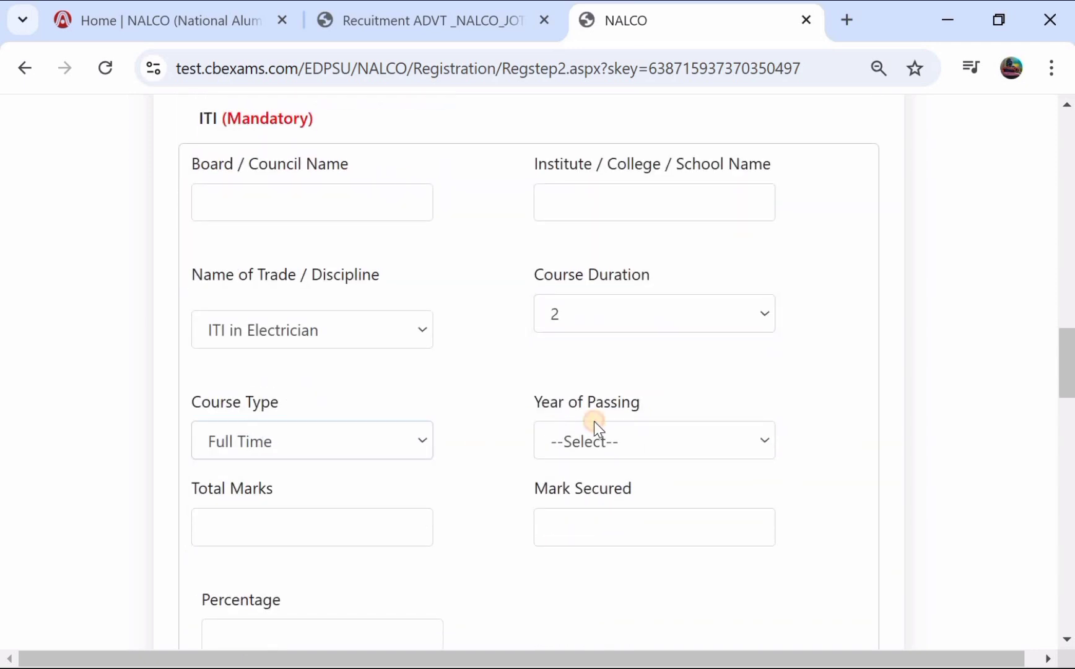
Step: Examine the remaining ITI year and marks fields, the Other Qualifications section and the Certificate / Registration Required section
click(593, 444)
scroll(420, 378, down, 4)
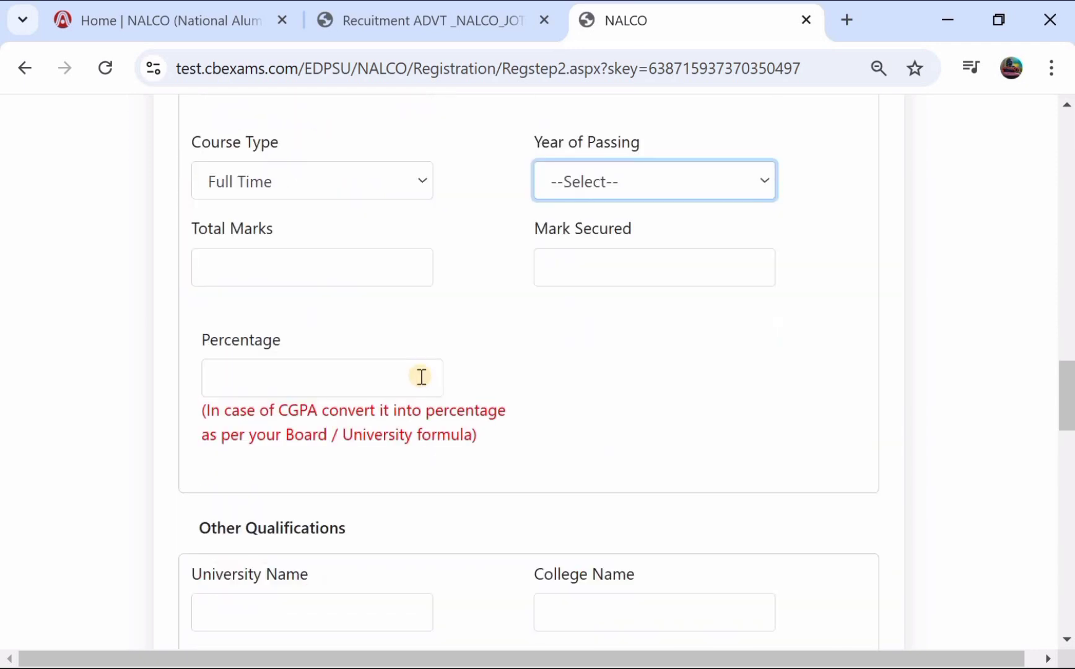
click(313, 260)
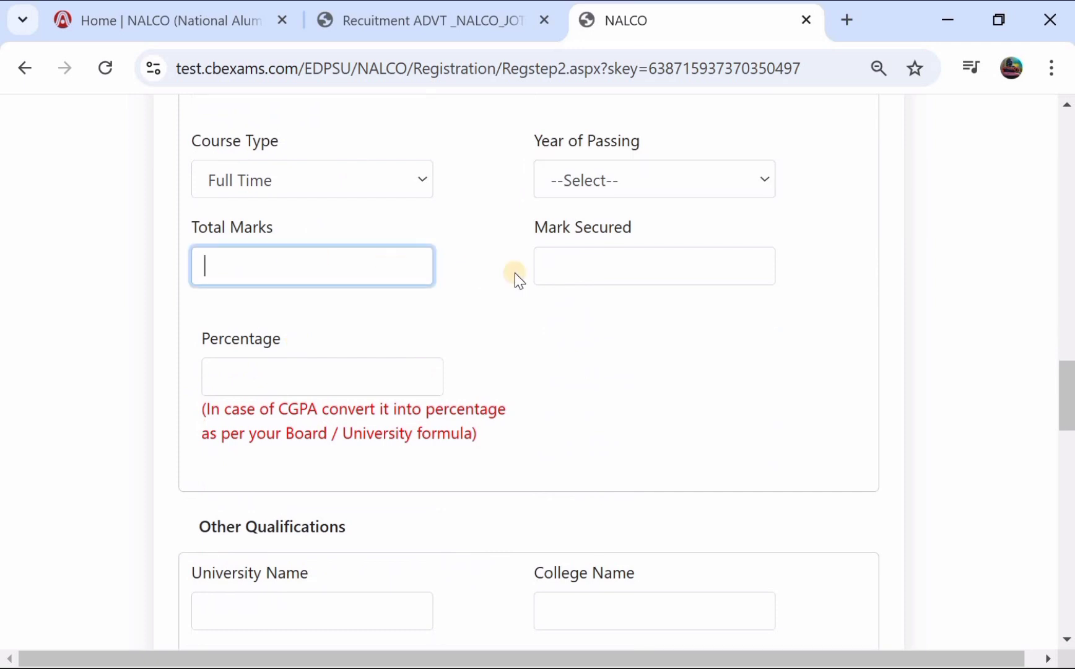
click(577, 269)
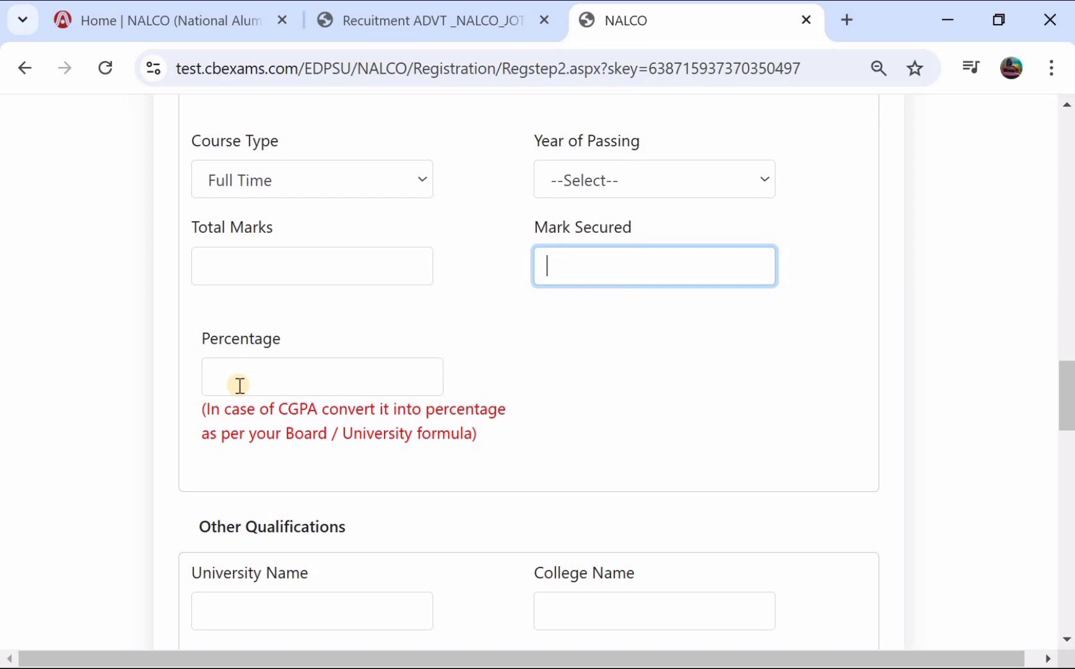
scroll(240, 386, down, 3)
scroll(191, 330, down, 2)
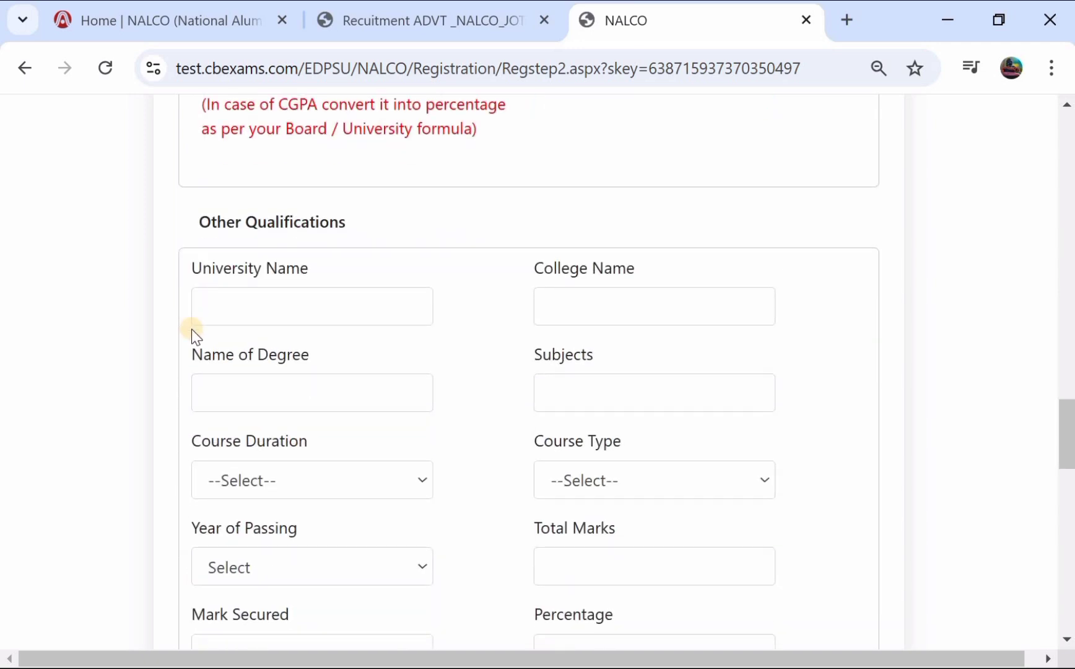
scroll(191, 329, down, 2)
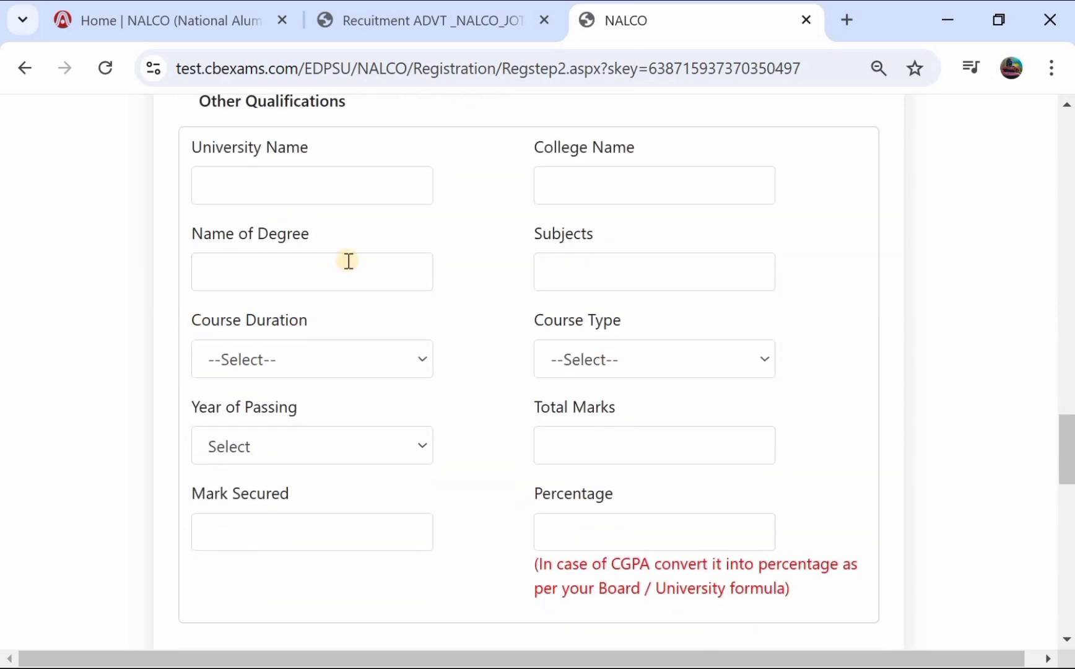
scroll(293, 389, down, 1)
scroll(390, 379, down, 4)
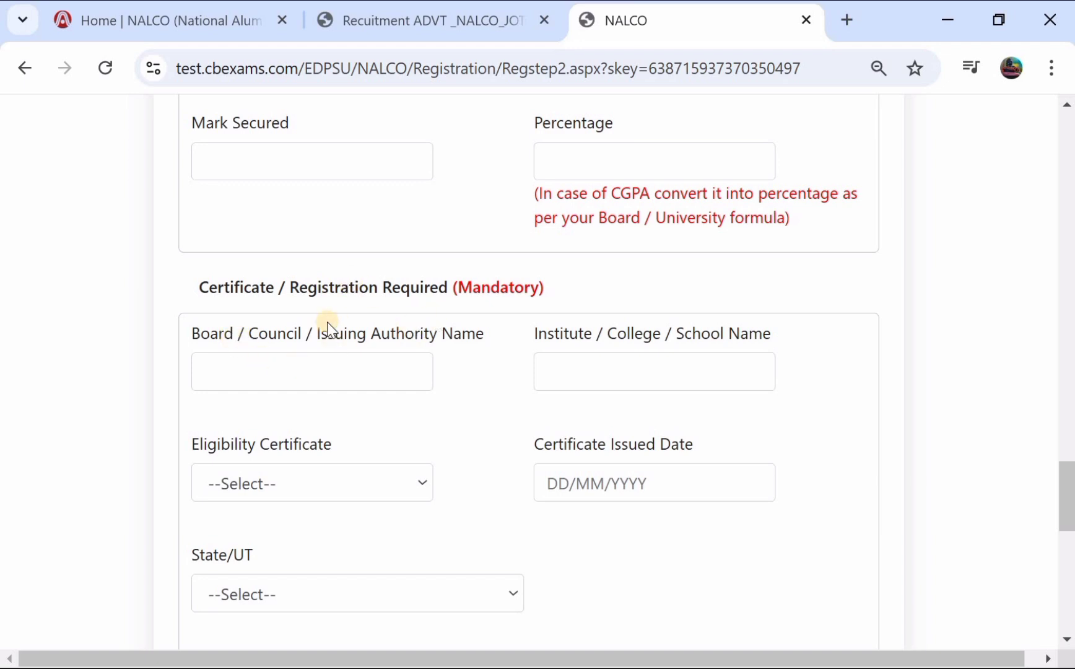
scroll(336, 358, down, 2)
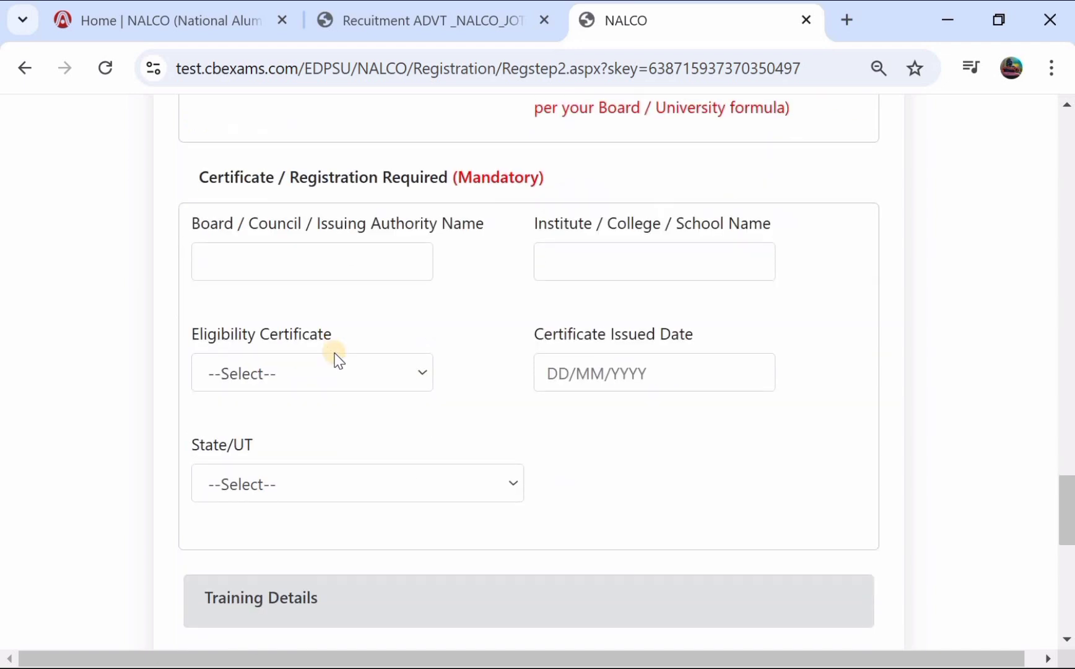
Step: Set the eligibility certificate to Apprentice Certificate in Electrician in the Certificate / Registration Required section
scroll(338, 360, down, 2)
scroll(336, 357, up, 2)
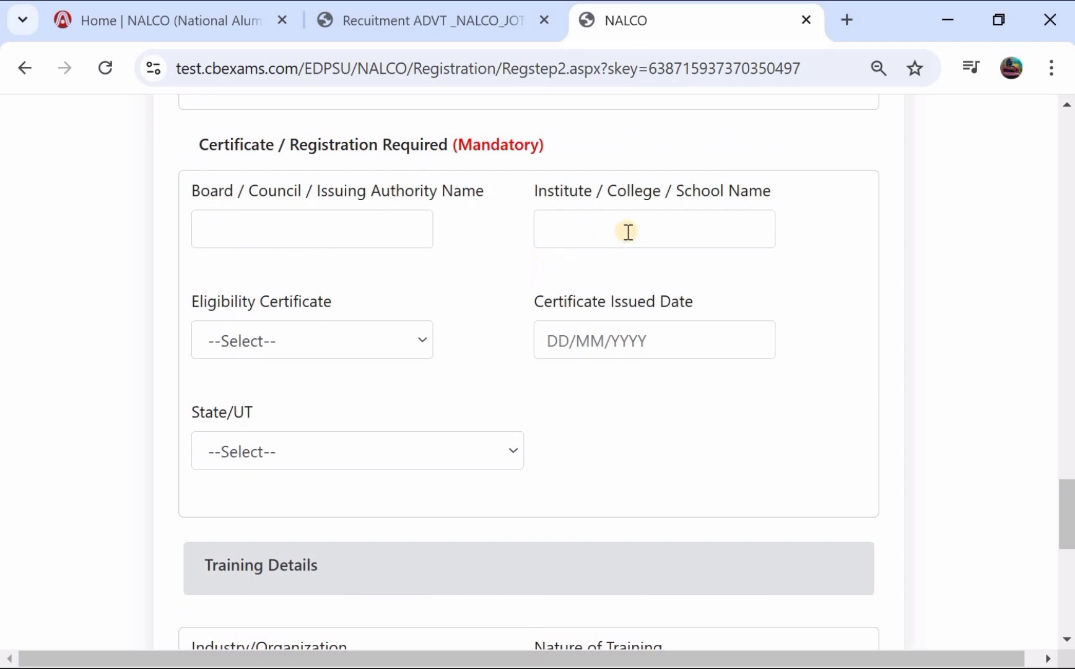
click(278, 328)
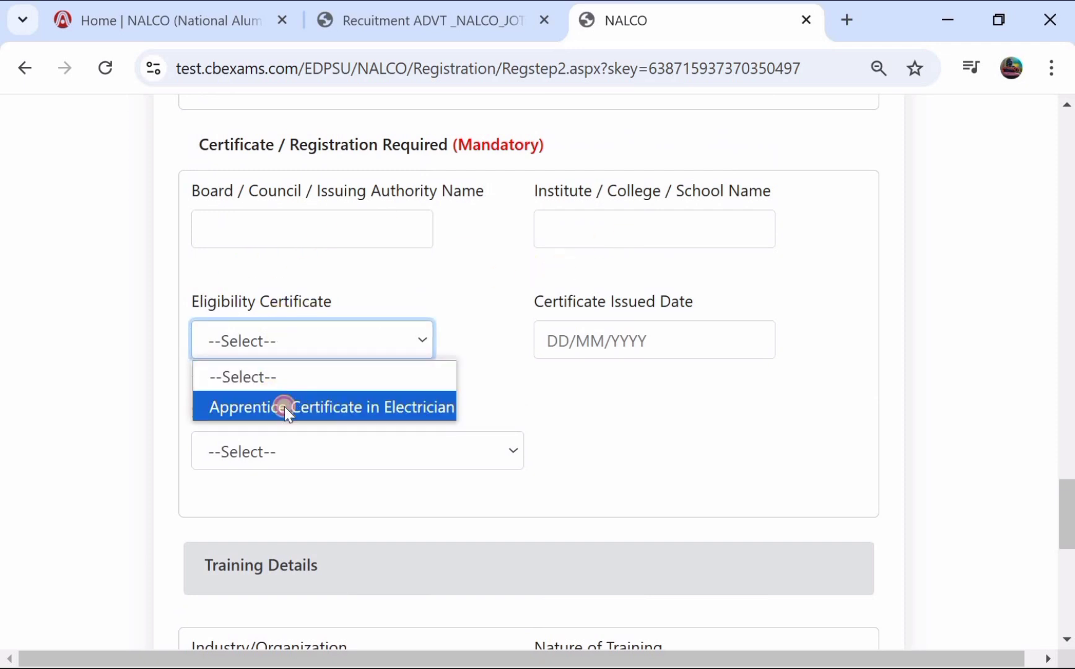
click(284, 406)
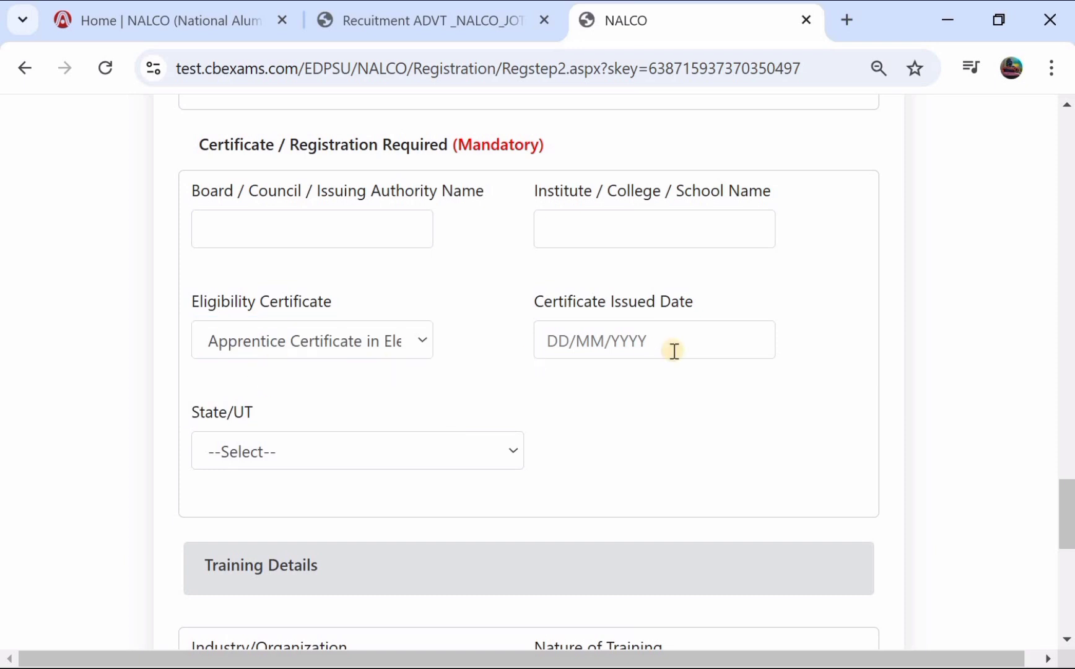
Step: Accept the declaration after the Training Details section and submit the qualification details
scroll(261, 455, down, 4)
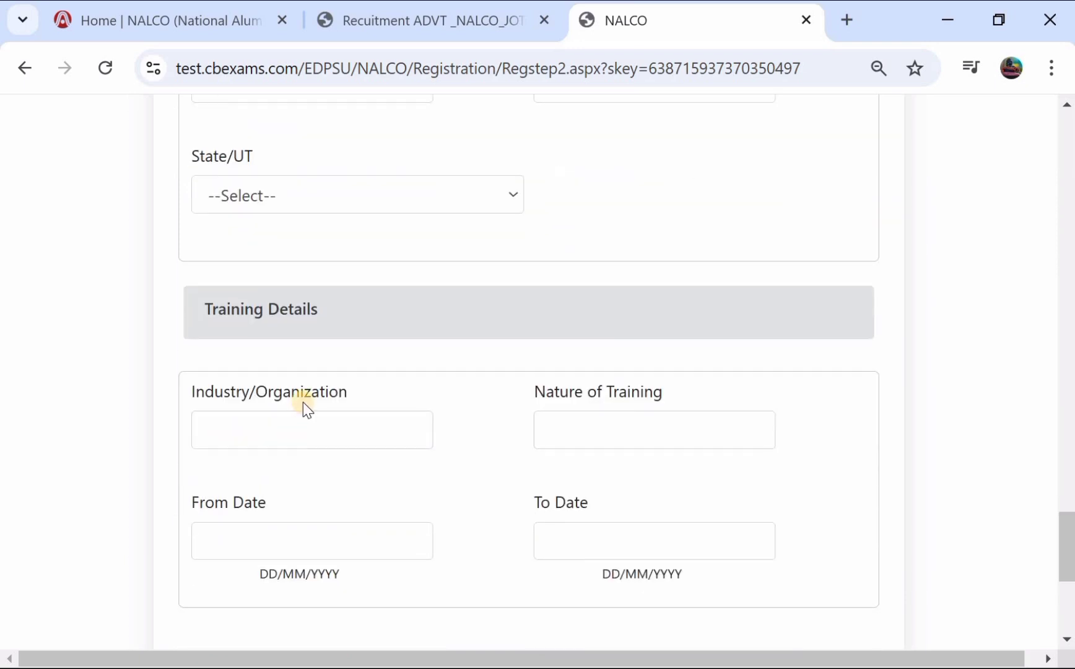
scroll(305, 408, down, 1)
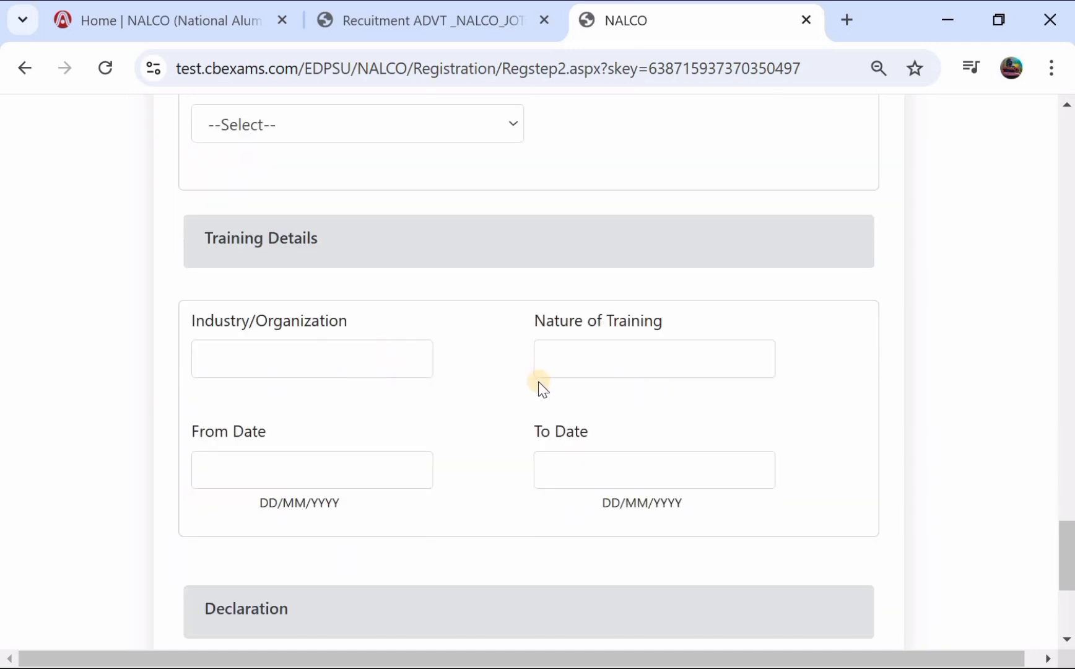
scroll(533, 359, down, 2)
scroll(415, 291, up, 8)
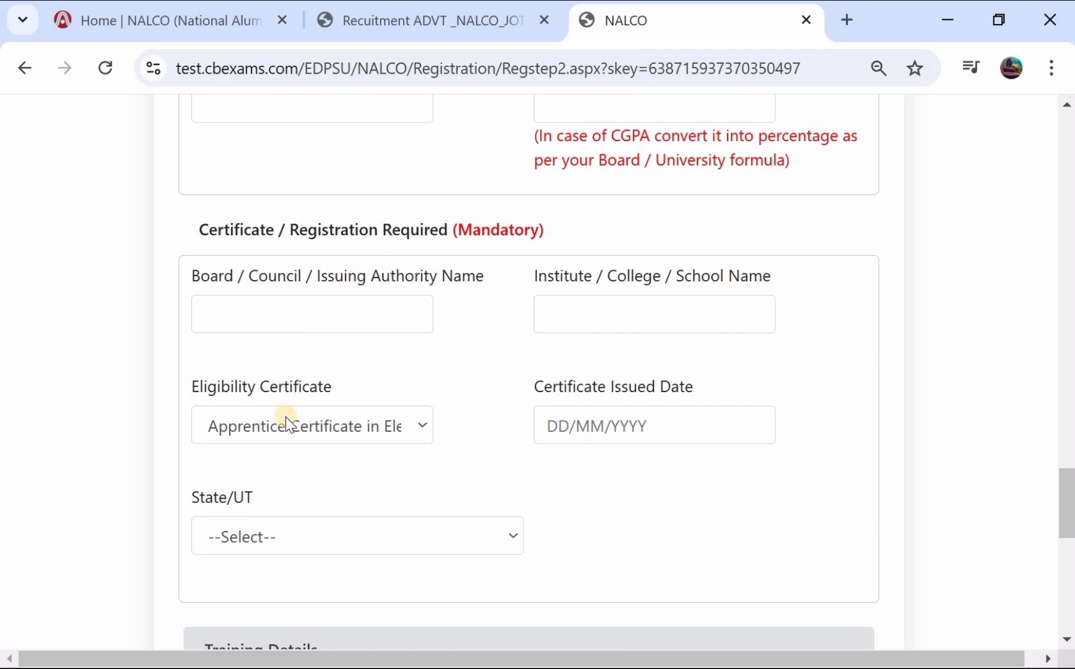
scroll(286, 416, down, 10)
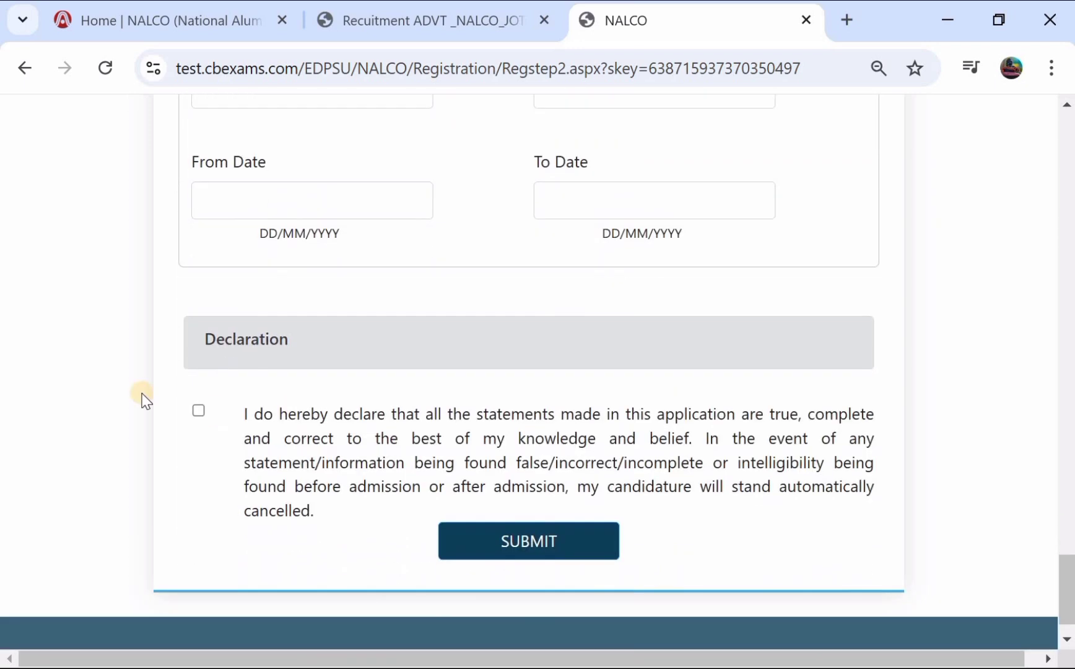
click(197, 410)
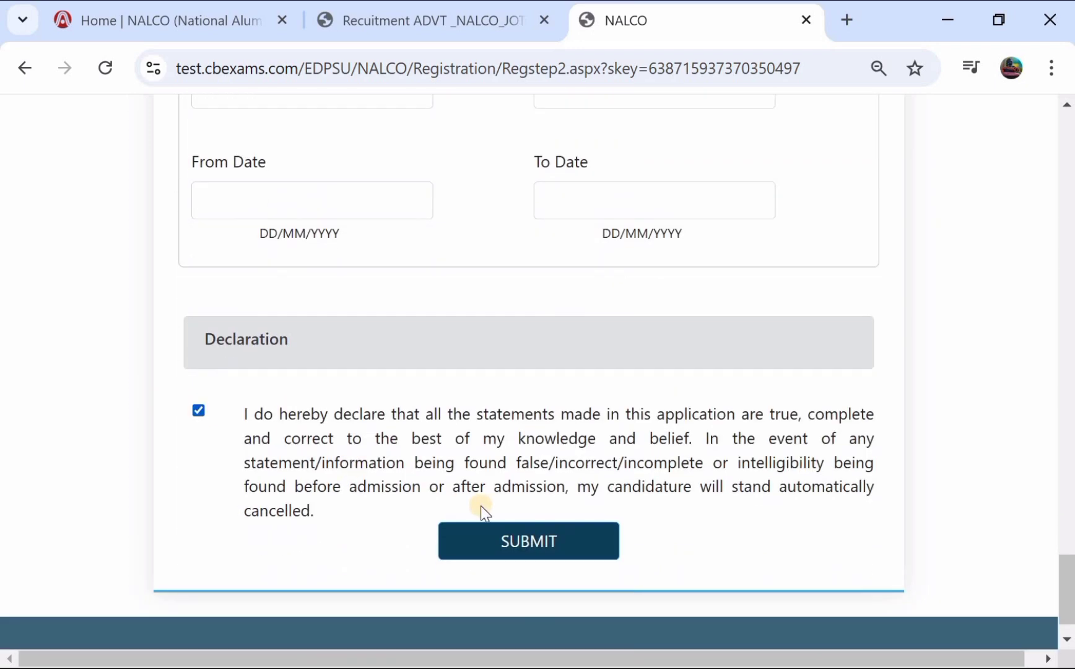
click(520, 538)
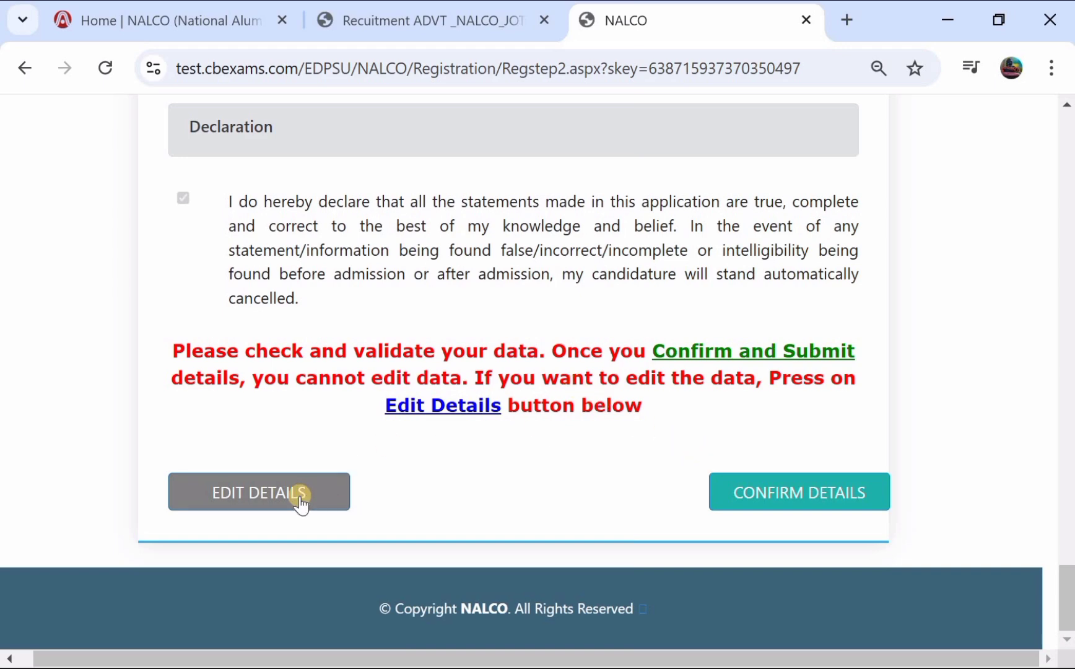
Step: Confirm the submitted qualification details and save to continue to the documents upload stage
click(812, 497)
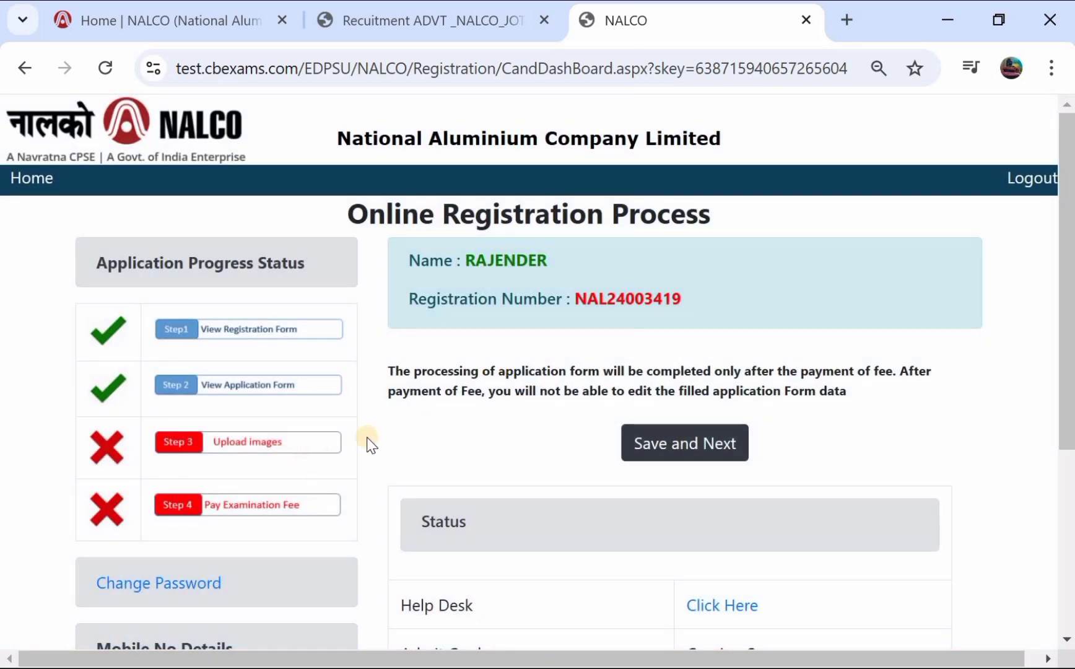
scroll(509, 473, down, 1)
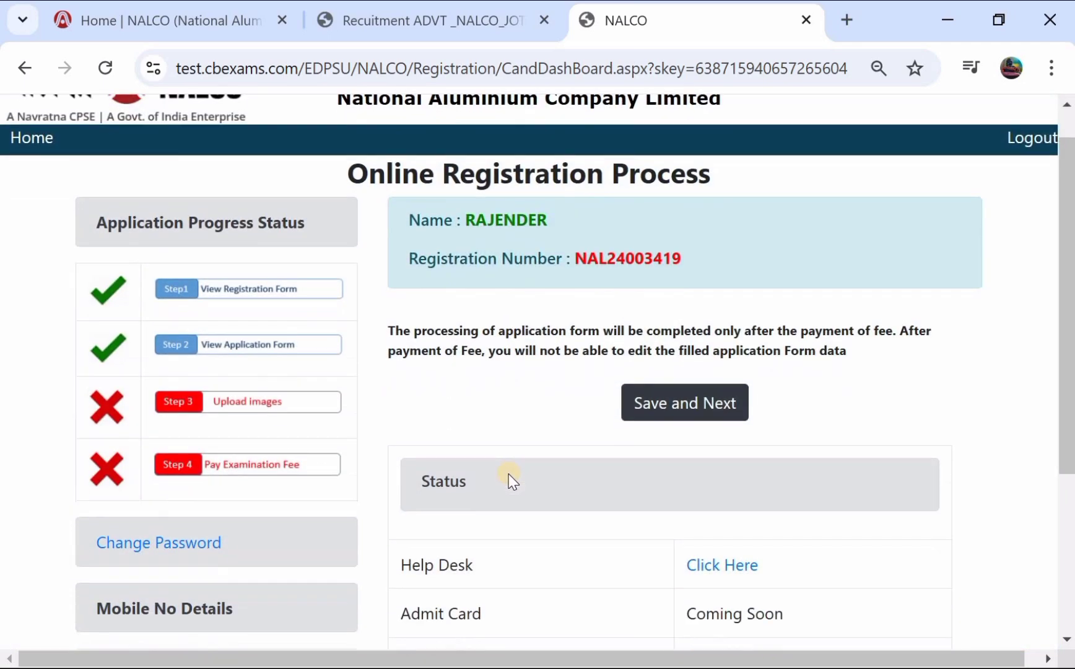
click(680, 406)
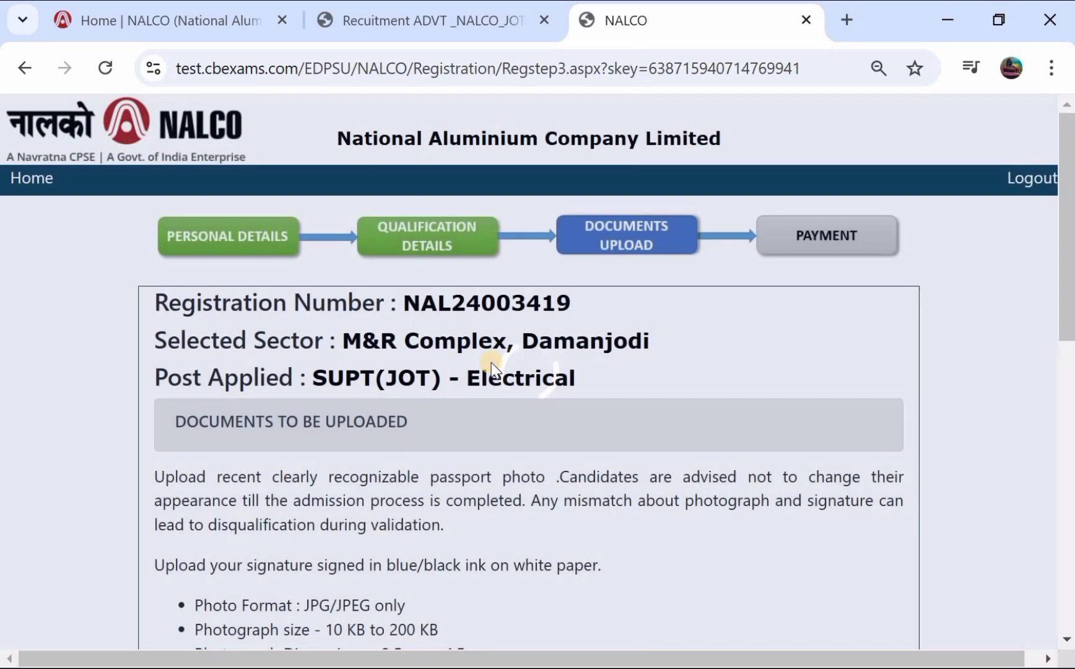
Step: Check the photo and signature file requirements, upload the candidate's Photo document, and open it for viewing
scroll(491, 362, down, 3)
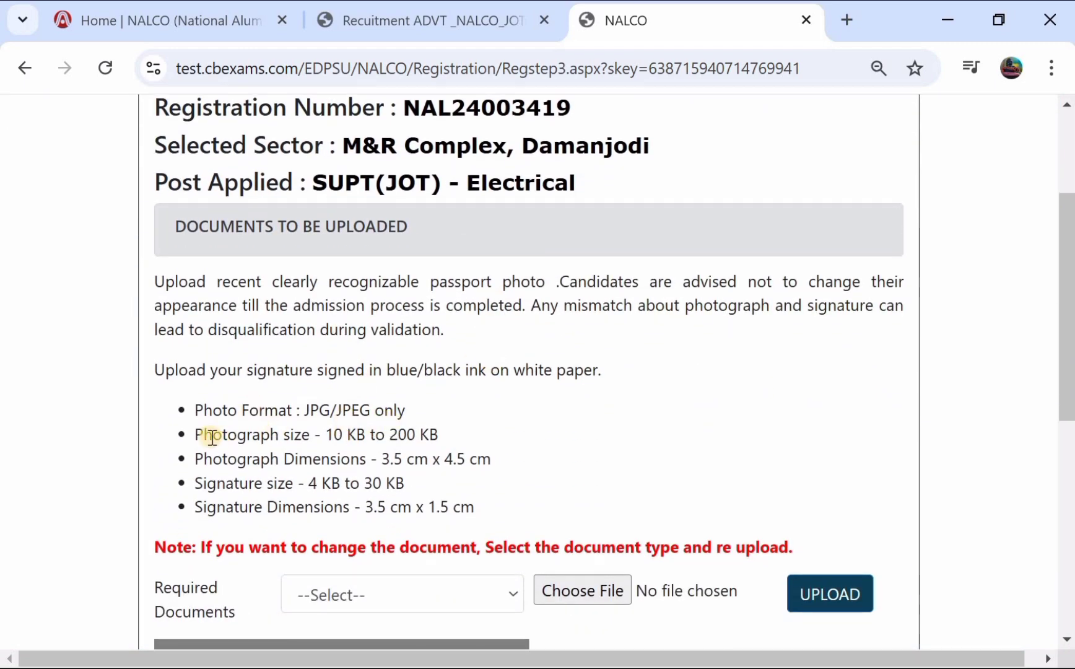
drag(319, 434, 428, 434)
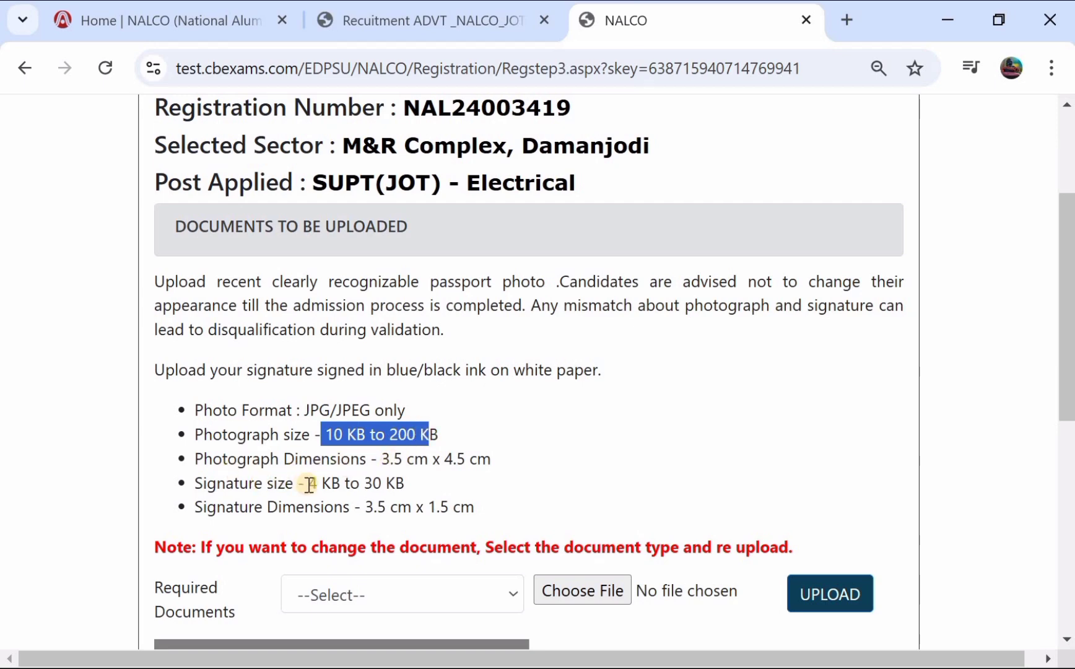
scroll(398, 499, down, 2)
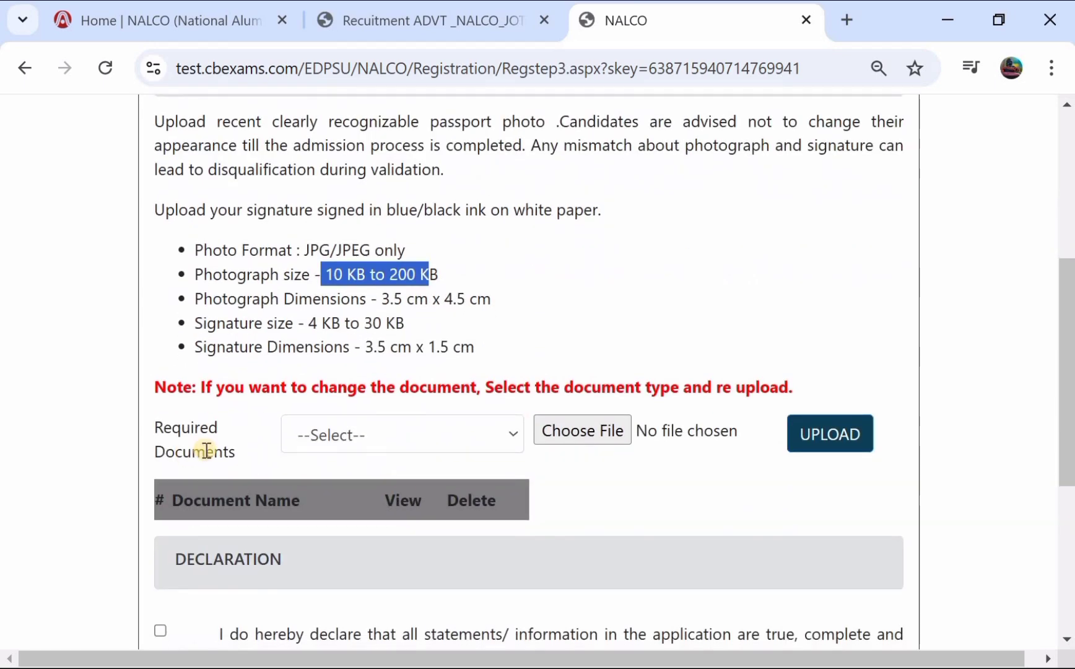
click(345, 438)
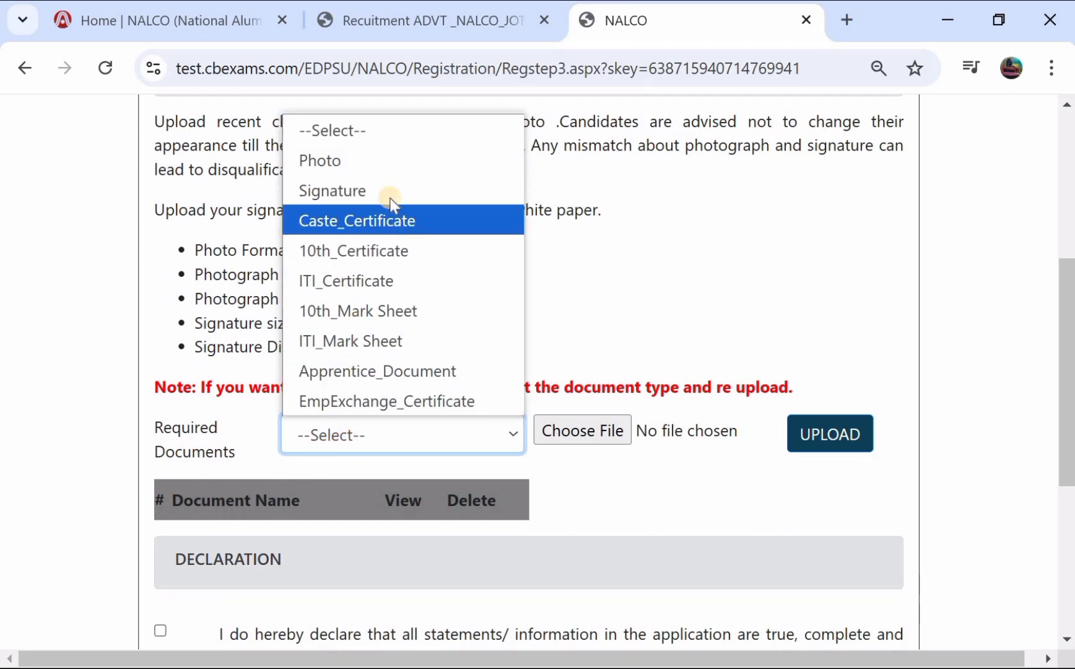
click(400, 160)
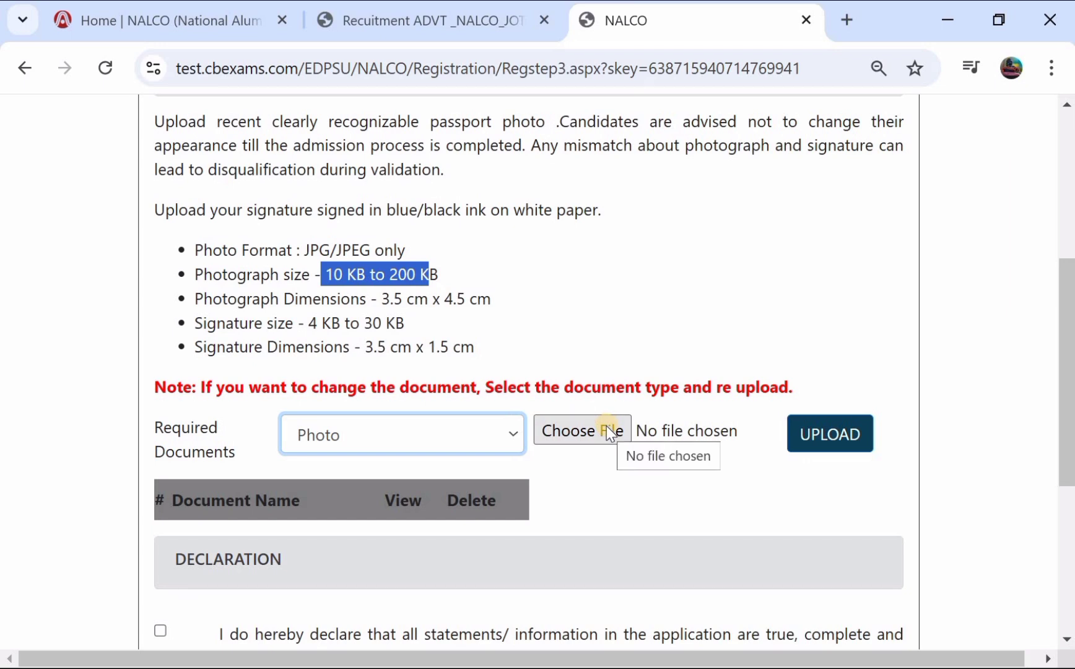
click(818, 435)
scroll(667, 397, down, 3)
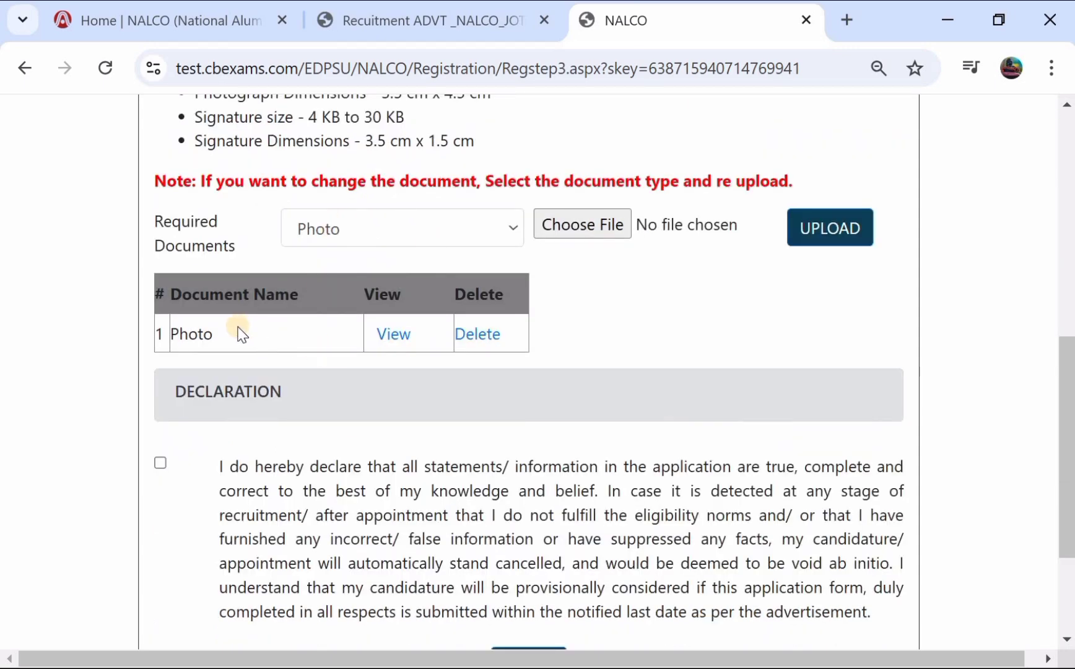
click(391, 334)
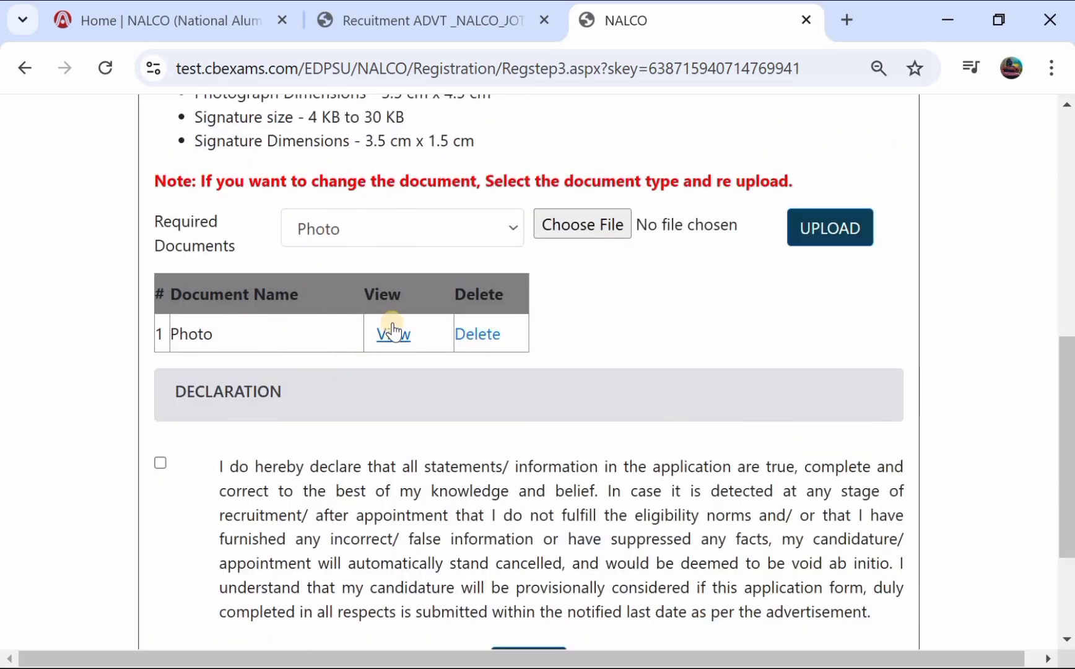
Step: Examine the required document types, trying Signature and Caste_Certificate as the document to upload
click(399, 242)
click(346, 327)
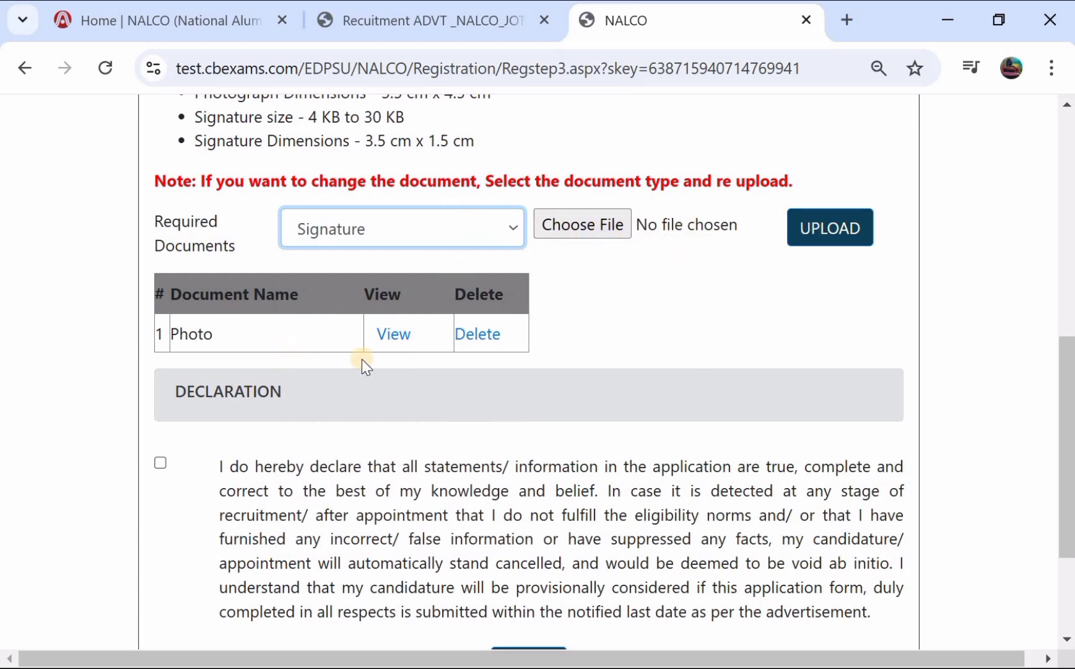
click(411, 242)
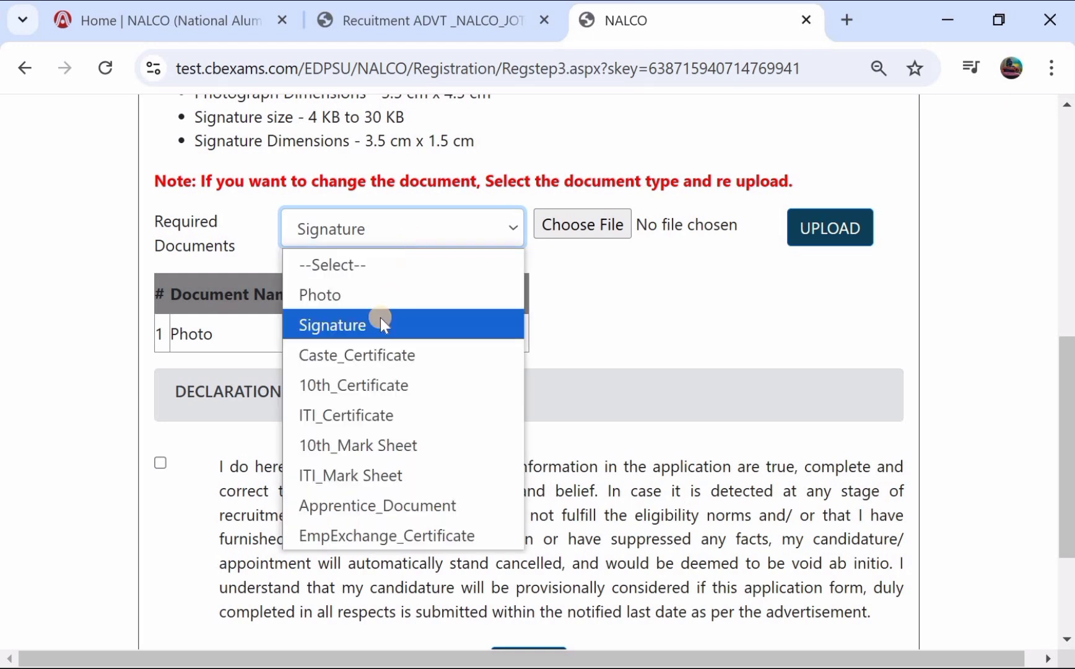
click(370, 351)
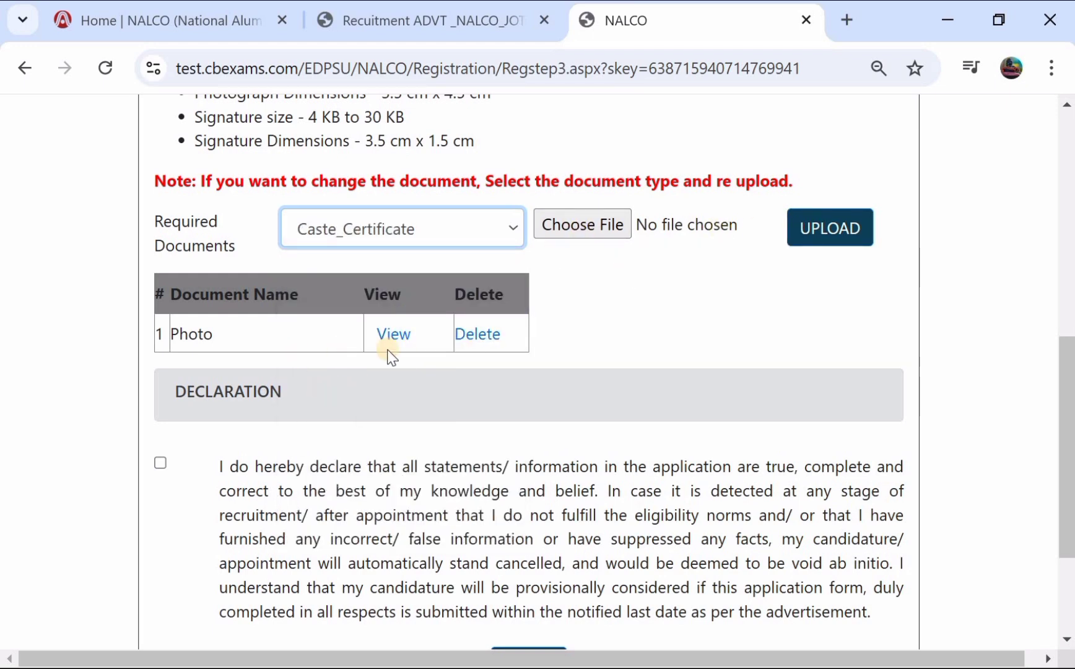
click(433, 235)
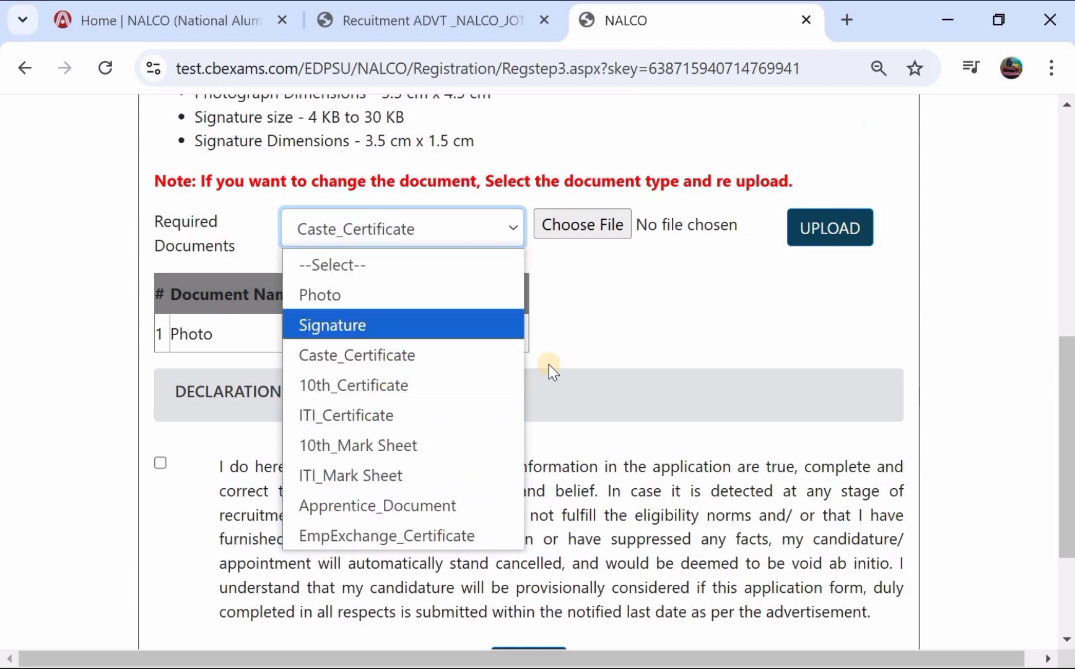
click(616, 354)
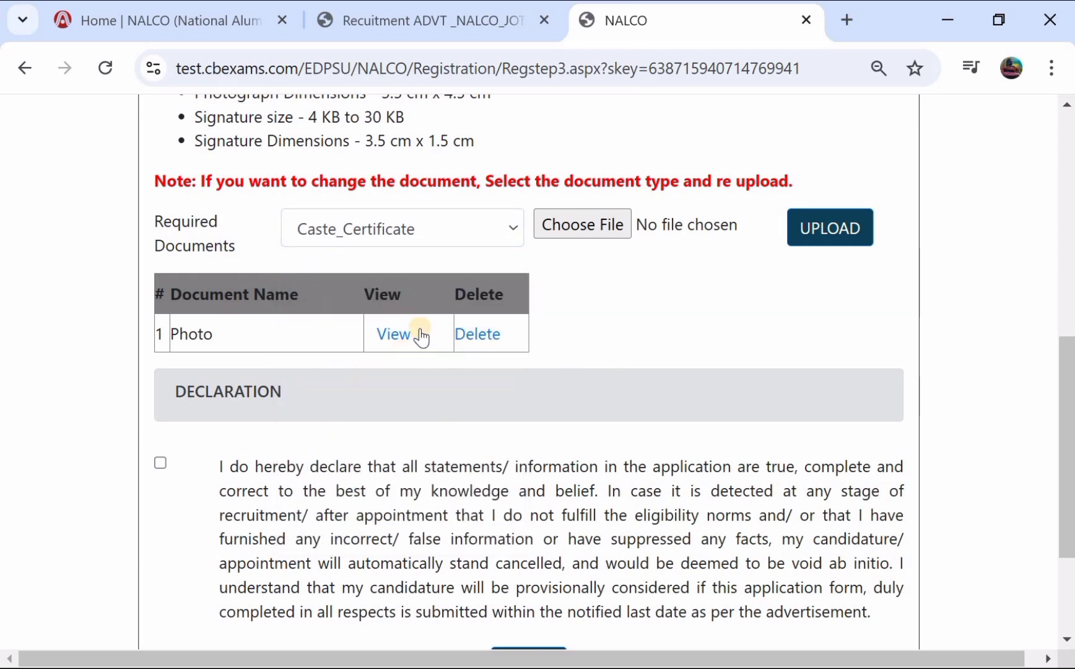
click(427, 227)
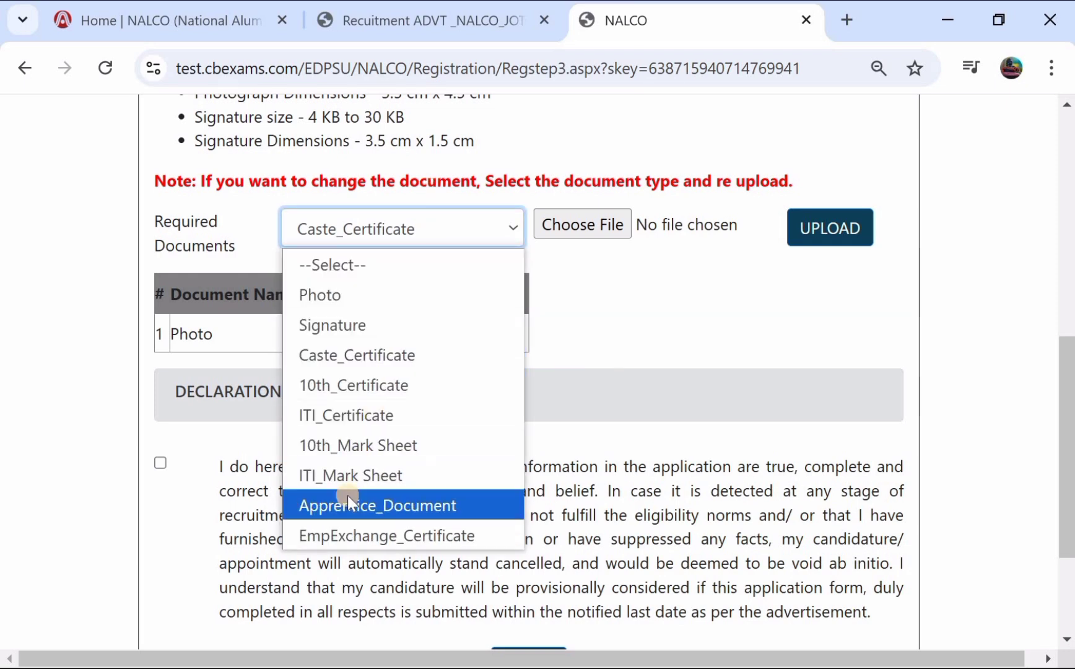
click(634, 345)
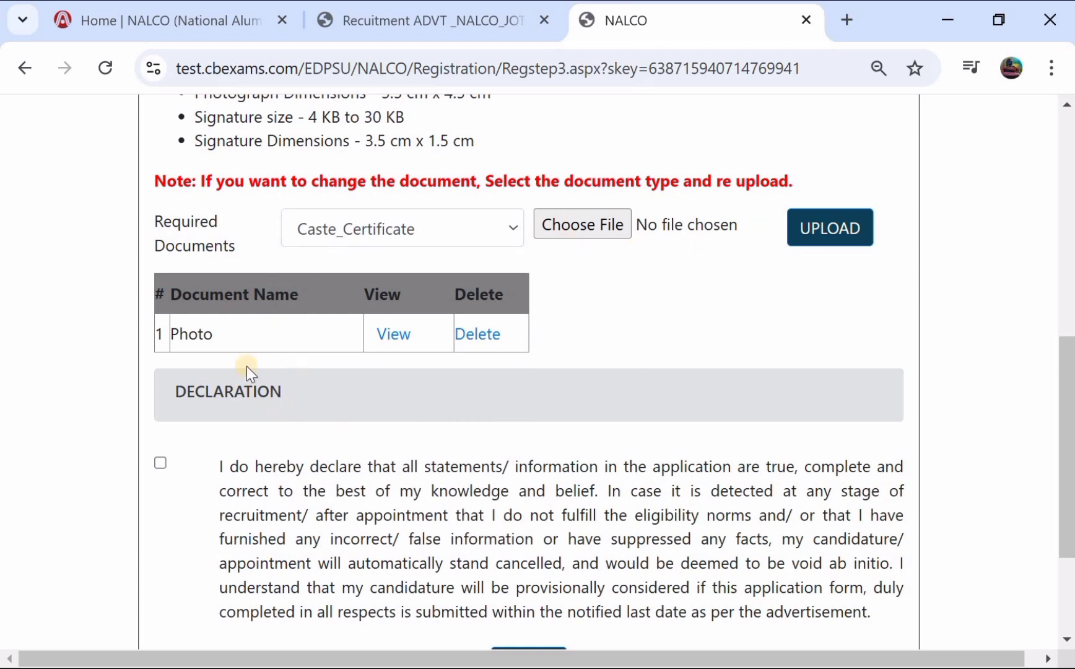
click(413, 227)
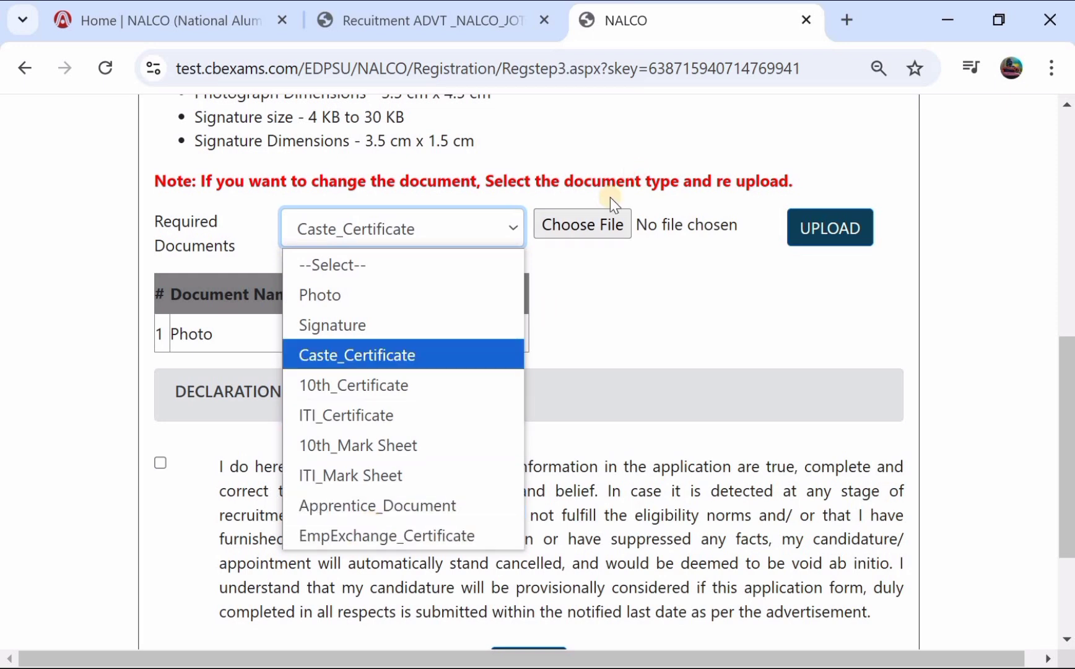
click(681, 297)
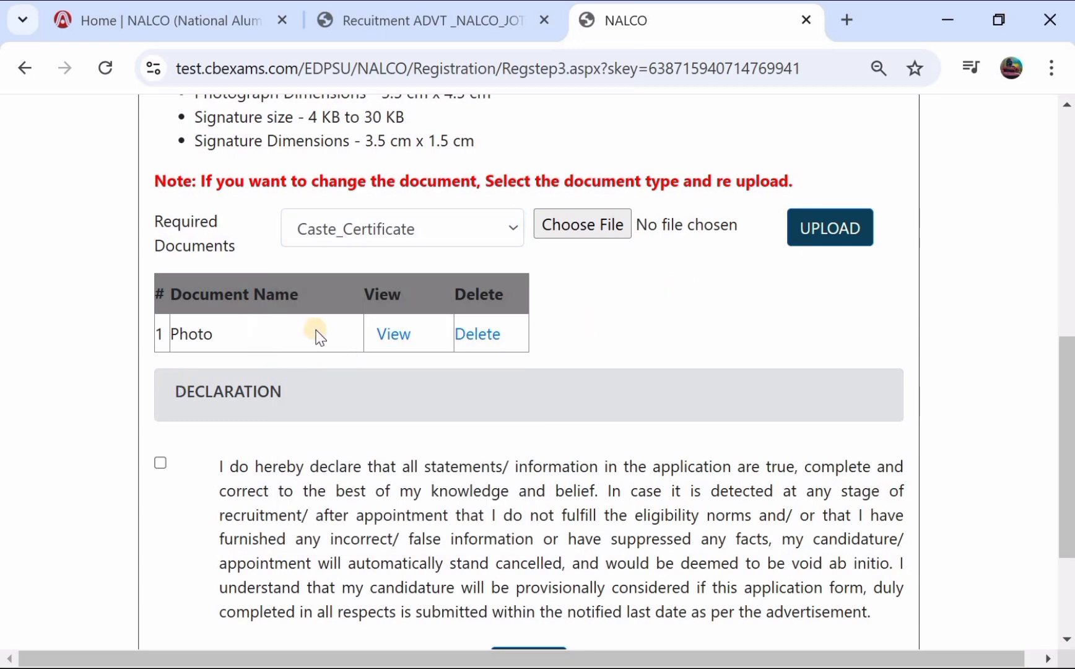
Step: Accept the declaration below the uploaded documents and try to submit the documents stage
scroll(302, 335, up, 2)
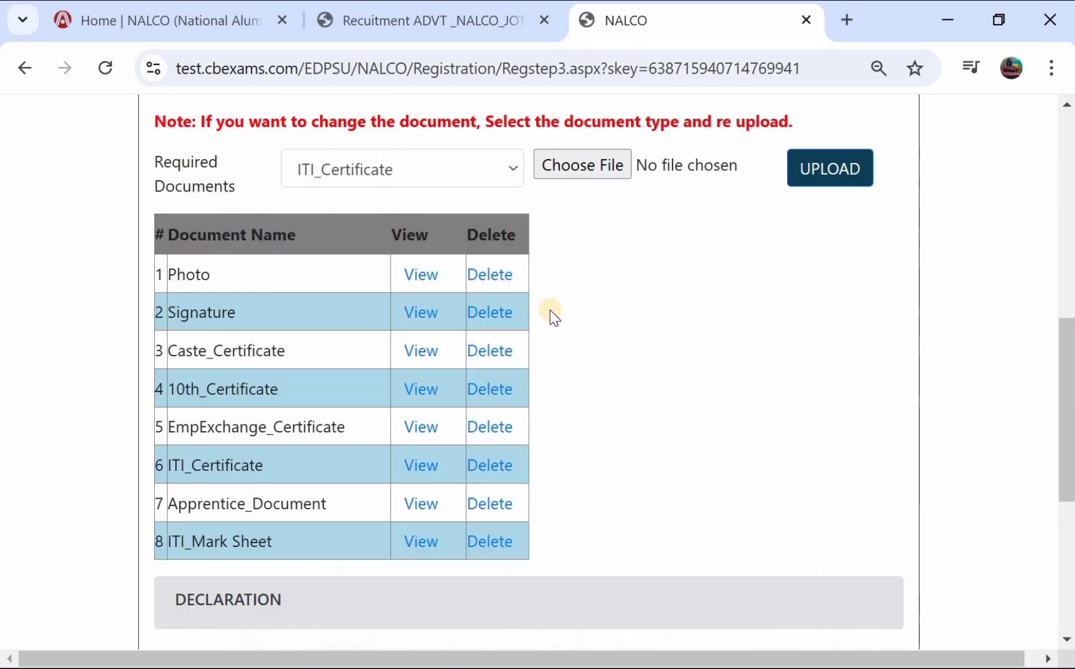
scroll(316, 401, down, 1)
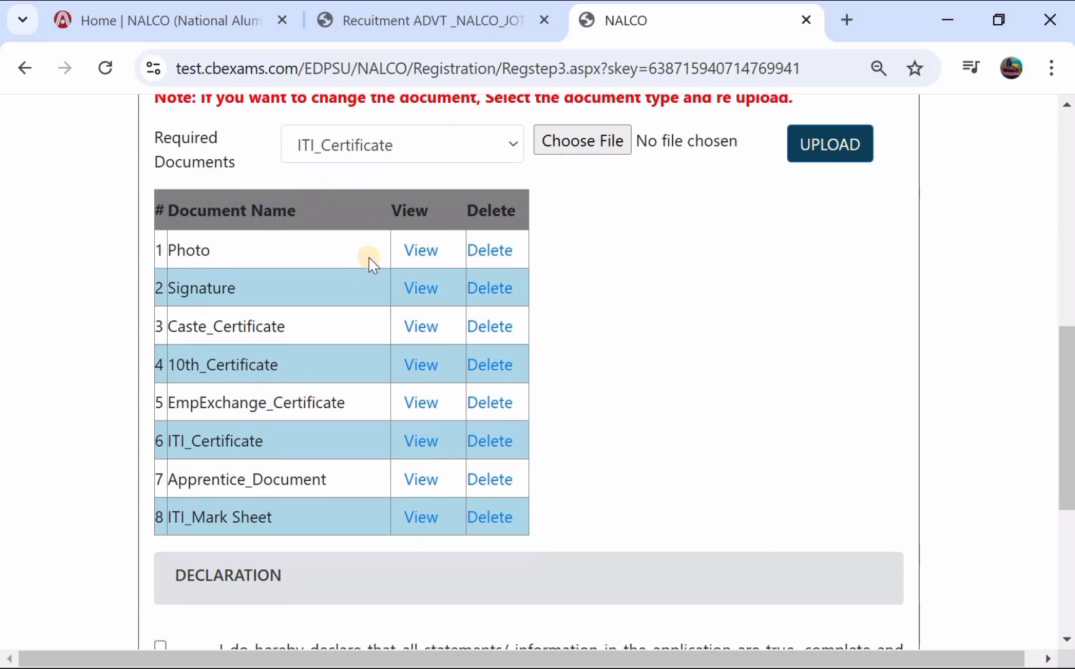
scroll(355, 404, down, 5)
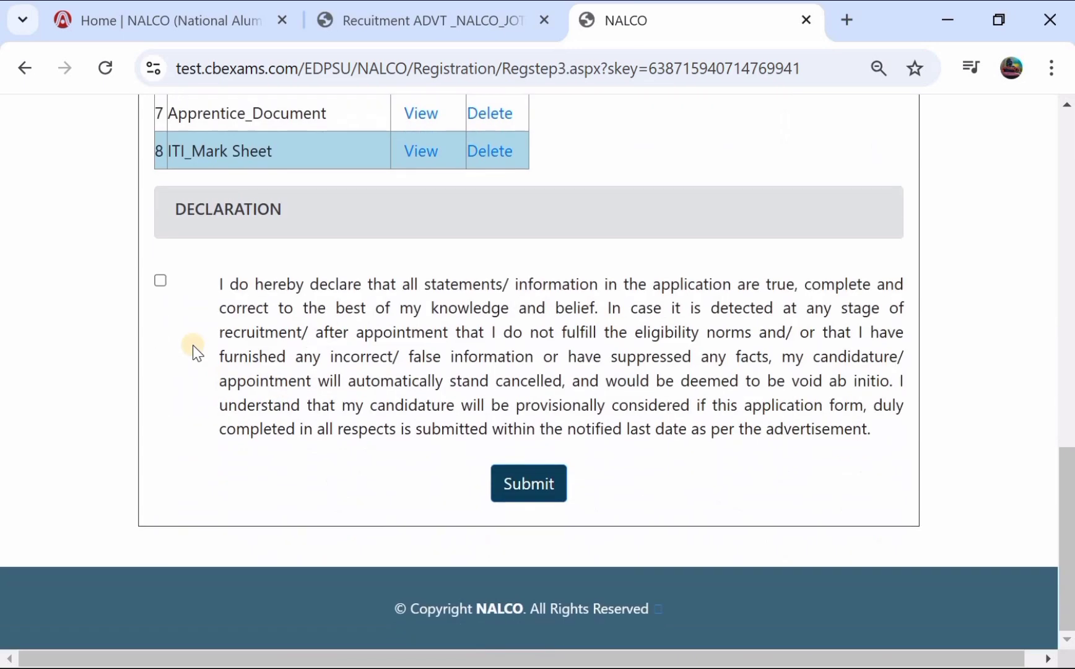
click(160, 280)
click(532, 489)
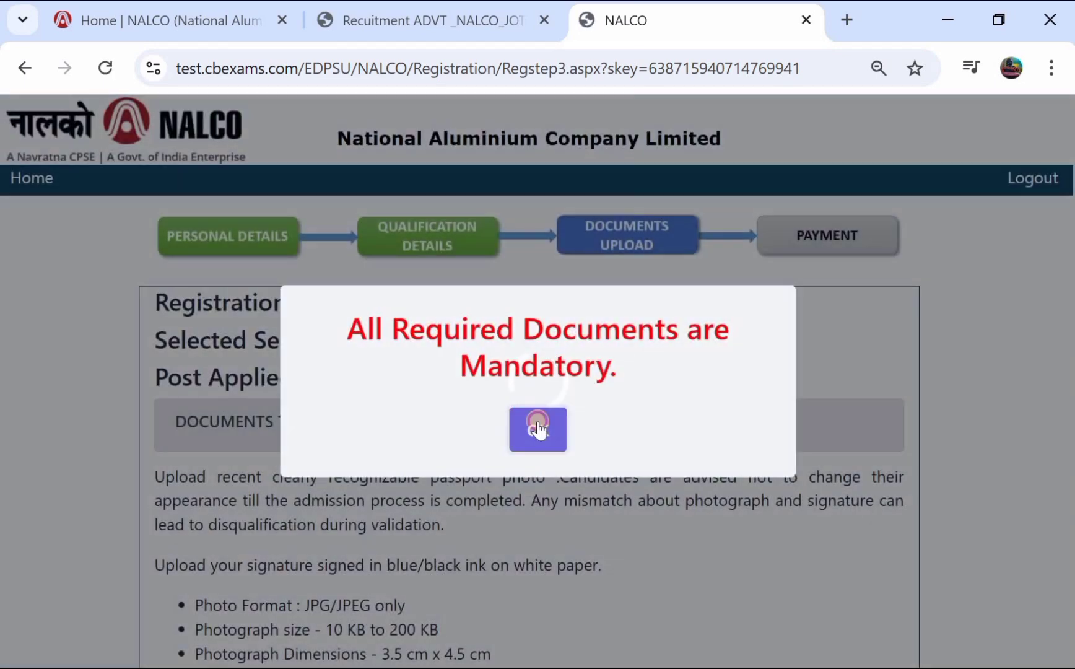
drag(348, 328, 539, 345)
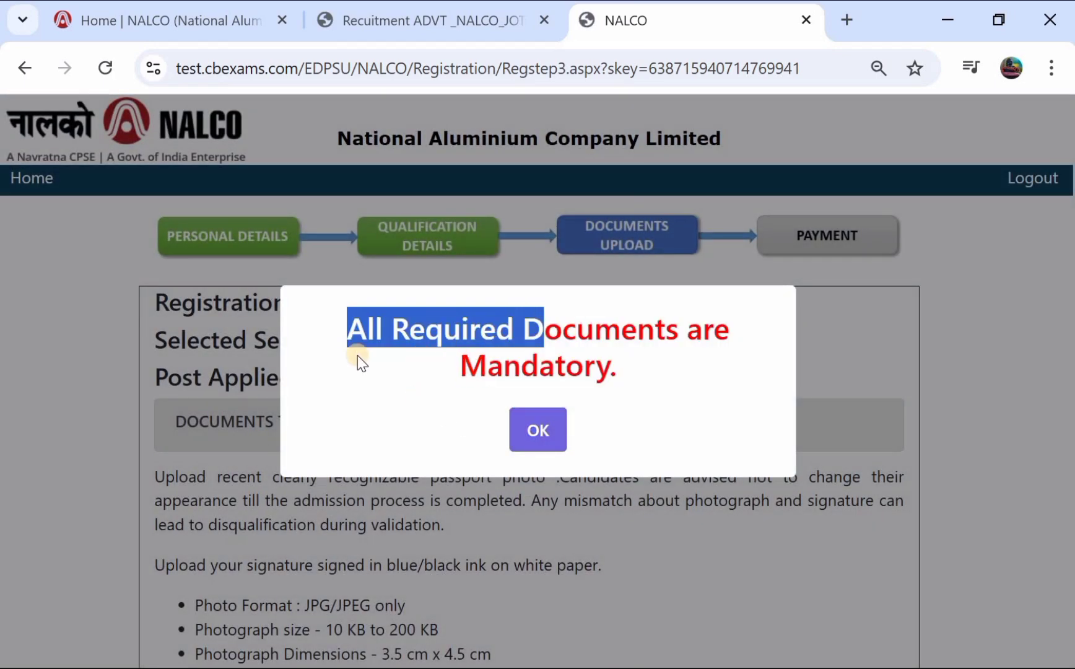
click(533, 442)
Step: Compare the uploaded documents with the required document types and submit the application again
scroll(463, 439, down, 8)
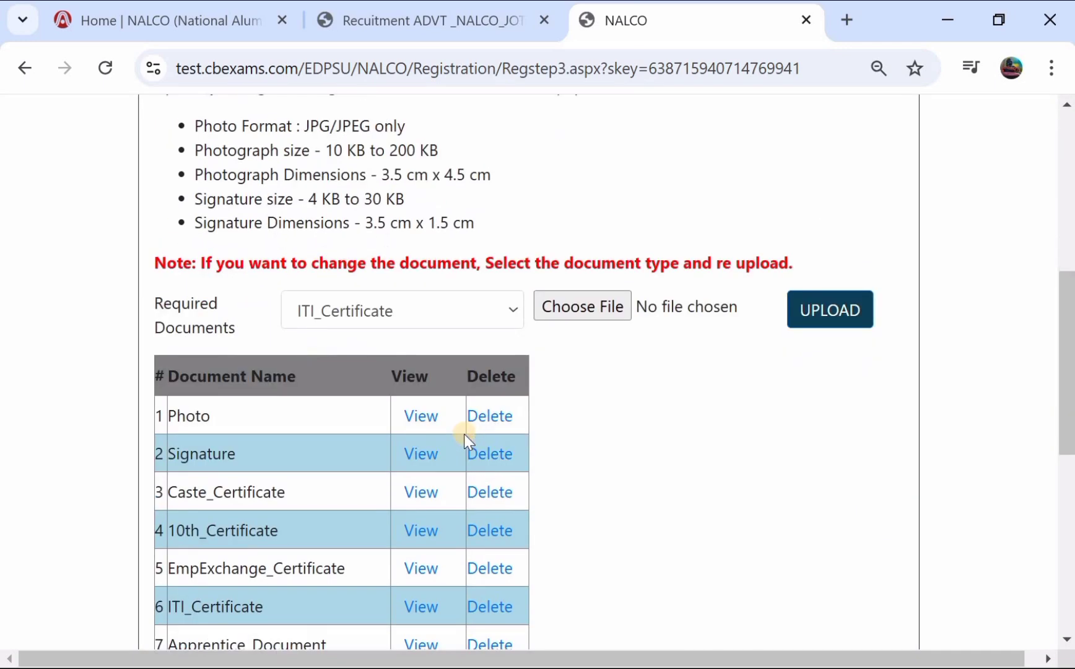
scroll(433, 279, down, 1)
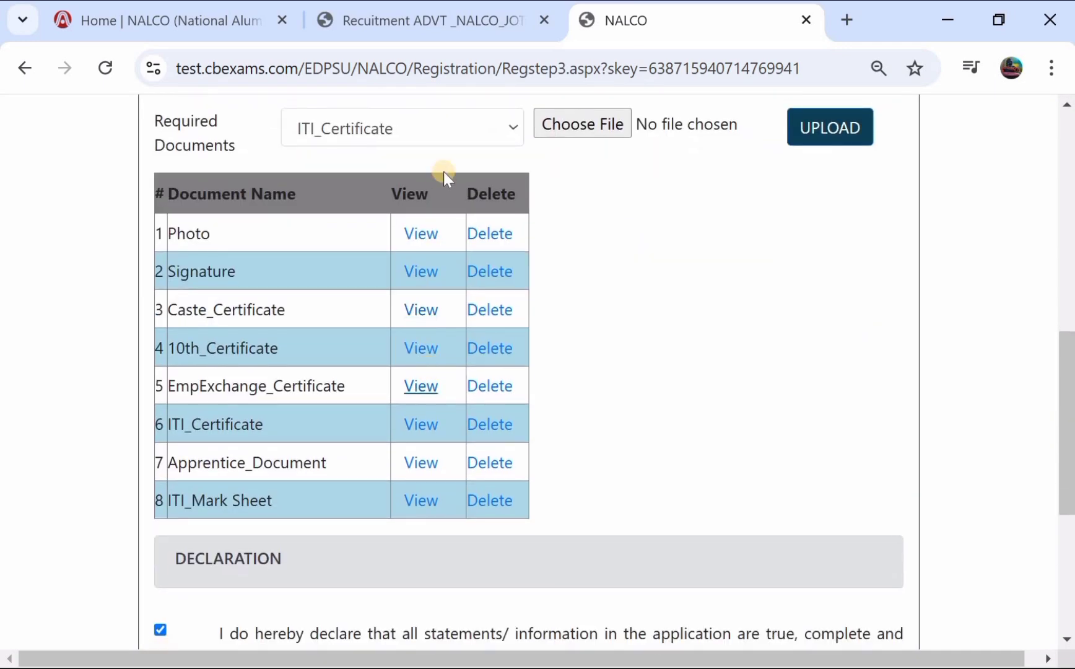
click(447, 121)
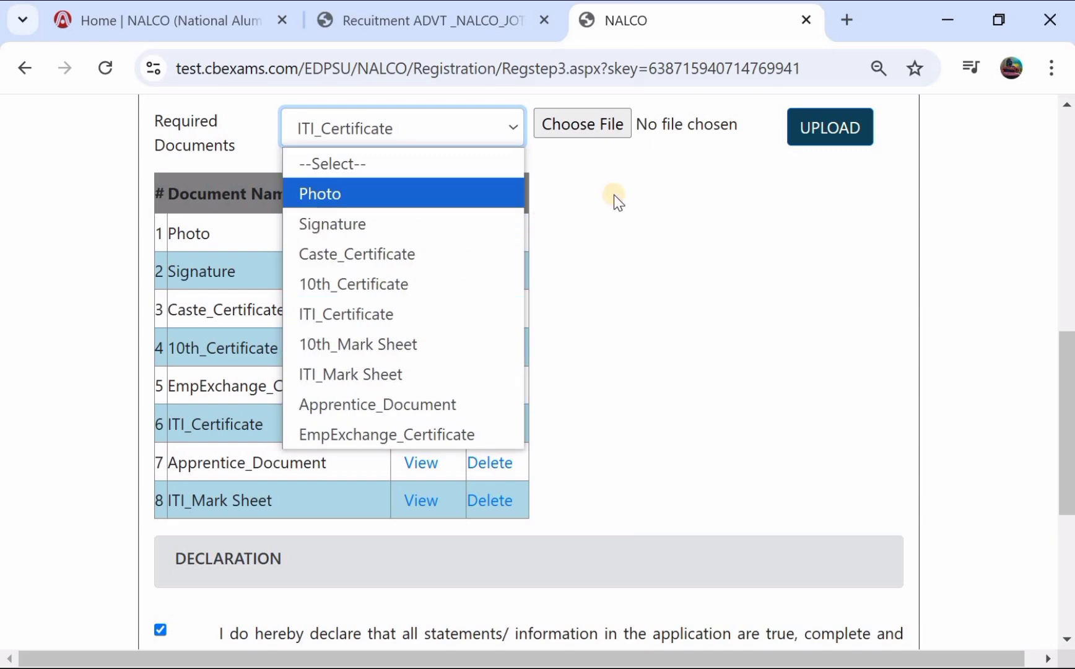
scroll(614, 195, down, 5)
click(520, 485)
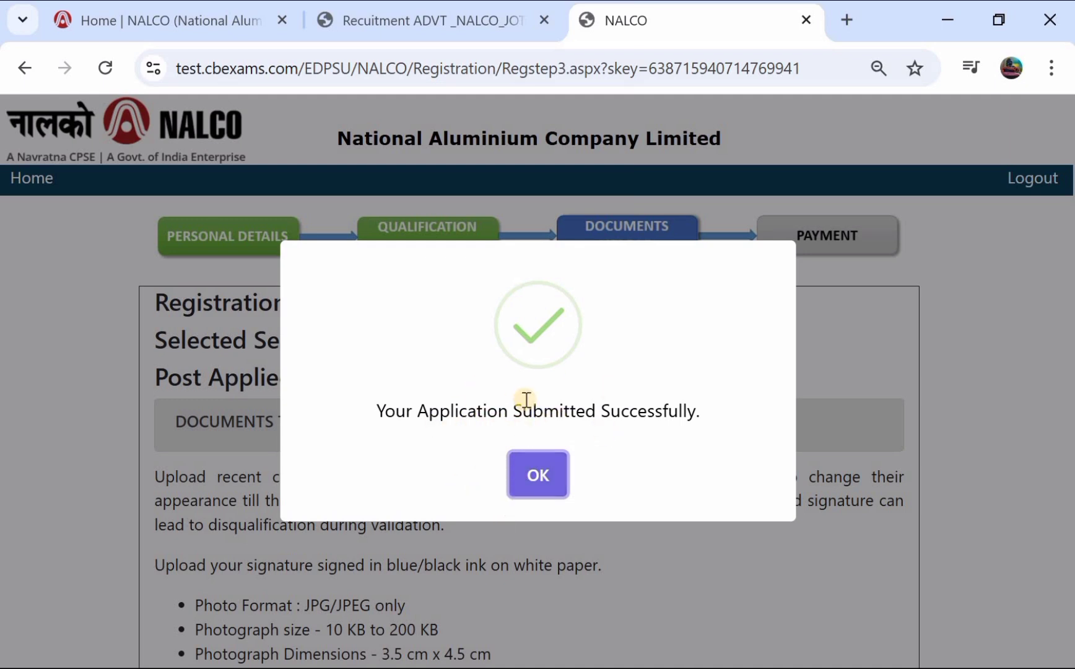
click(538, 473)
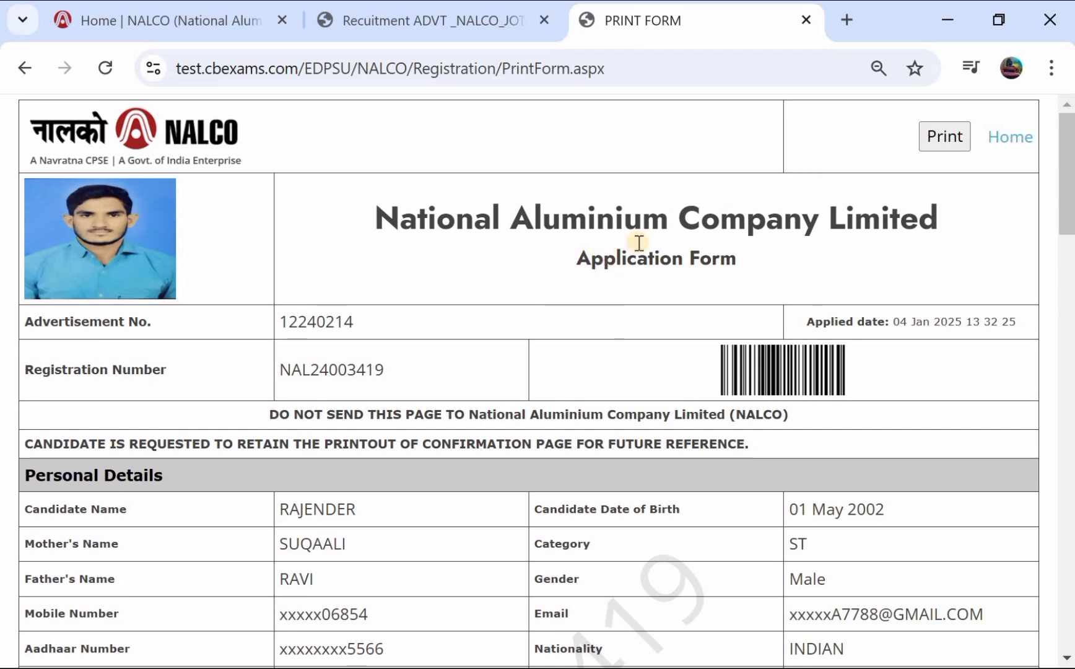
Step: Save all pages of the application form as a PDF named PRINT FORM in the Documents folder
click(946, 137)
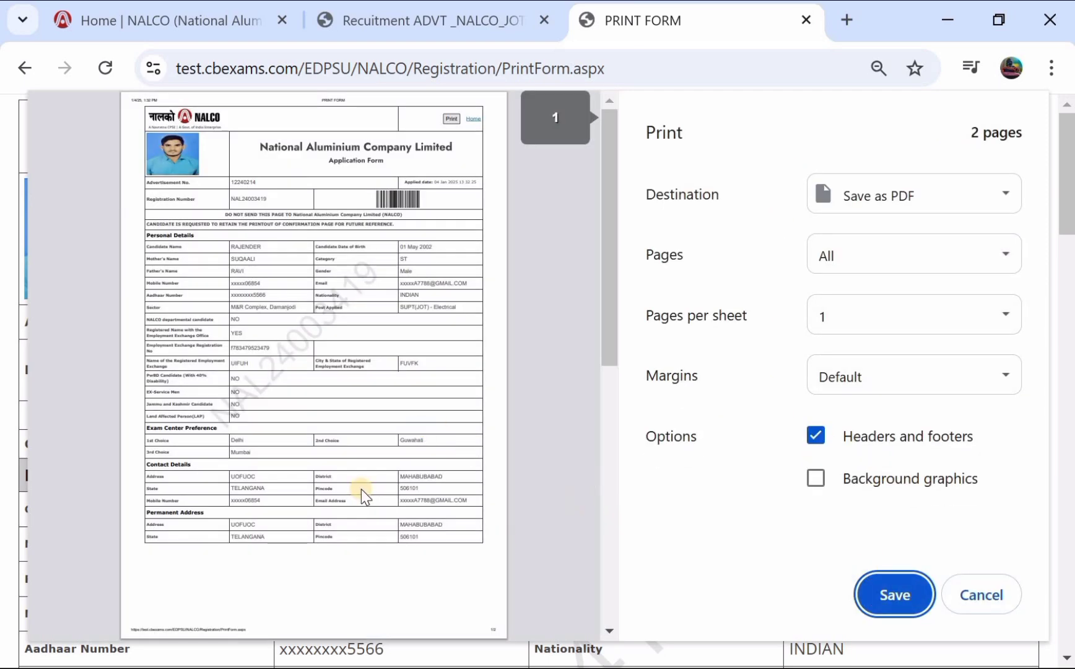
scroll(360, 492, down, 3)
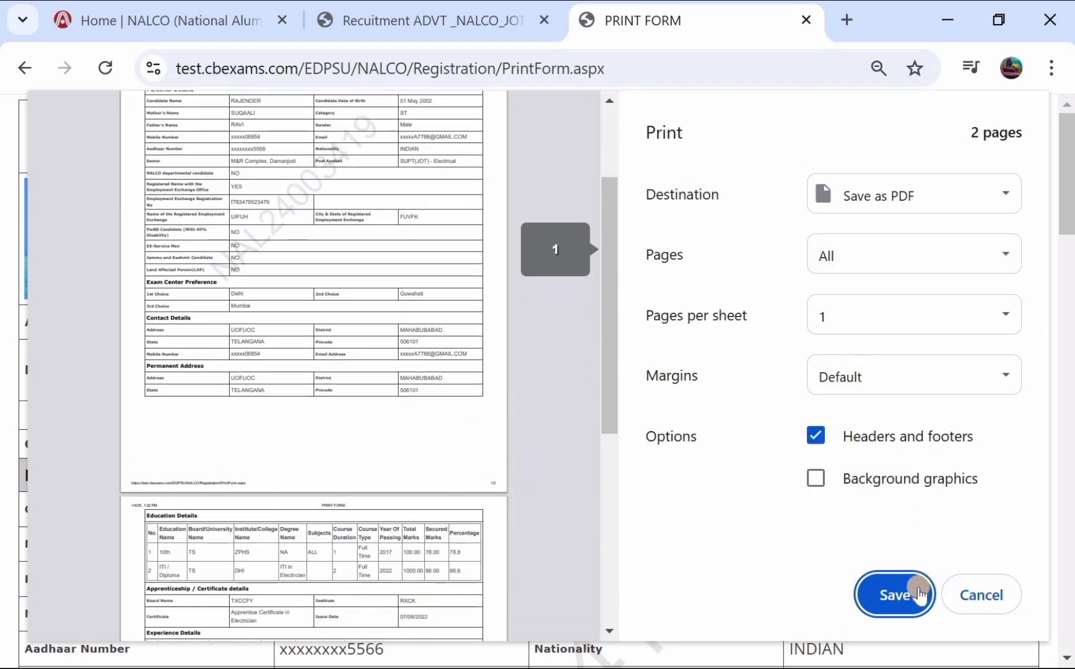
click(903, 593)
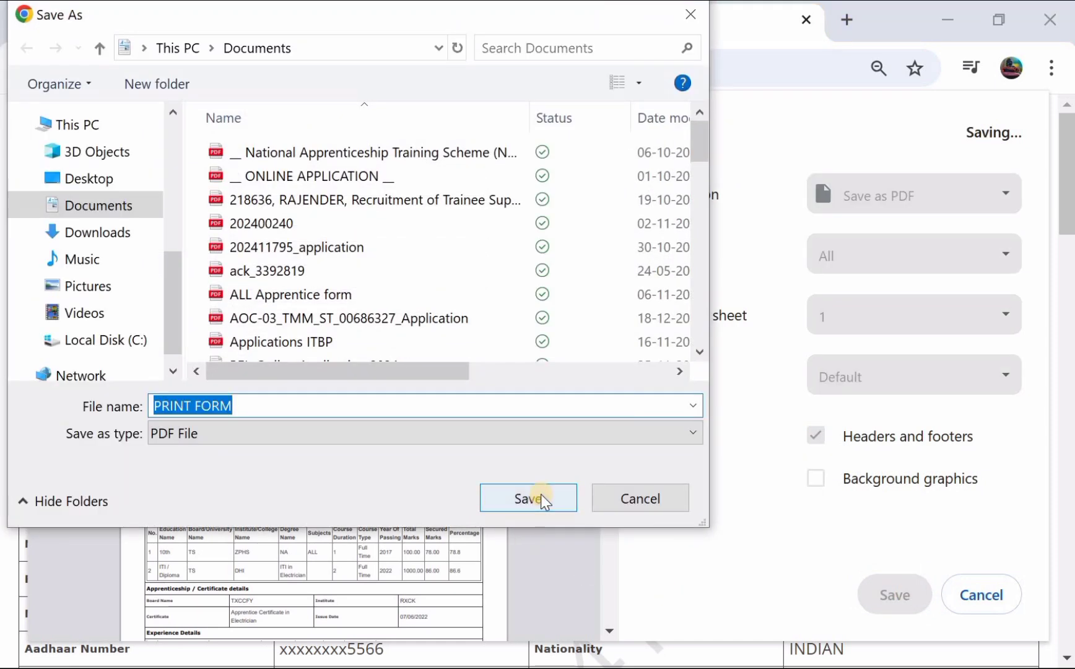
click(540, 493)
Step: Review the submitted application form from the personal details through the exam center preferences and contact details
scroll(461, 307, down, 4)
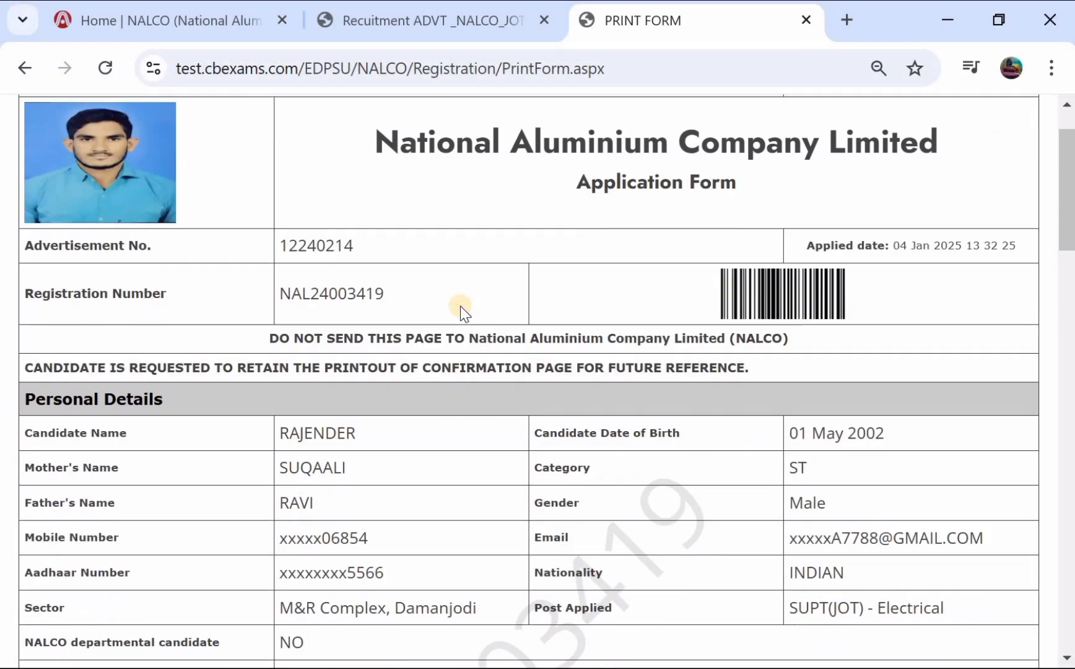
scroll(462, 308, up, 4)
scroll(460, 306, down, 10)
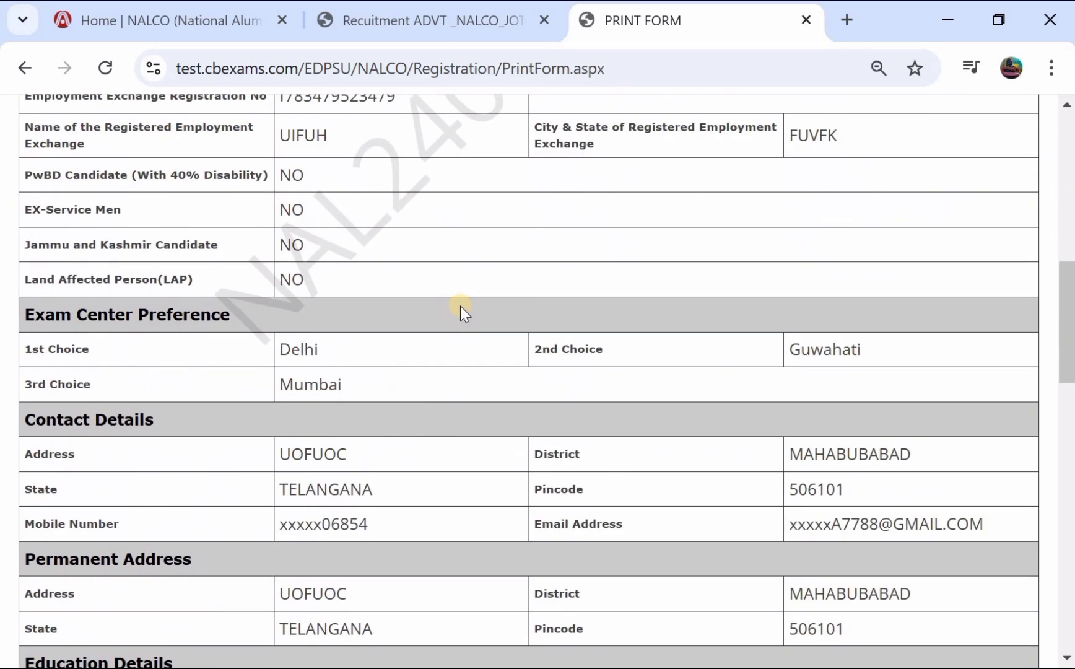
scroll(460, 306, up, 9)
scroll(460, 306, up, 1)
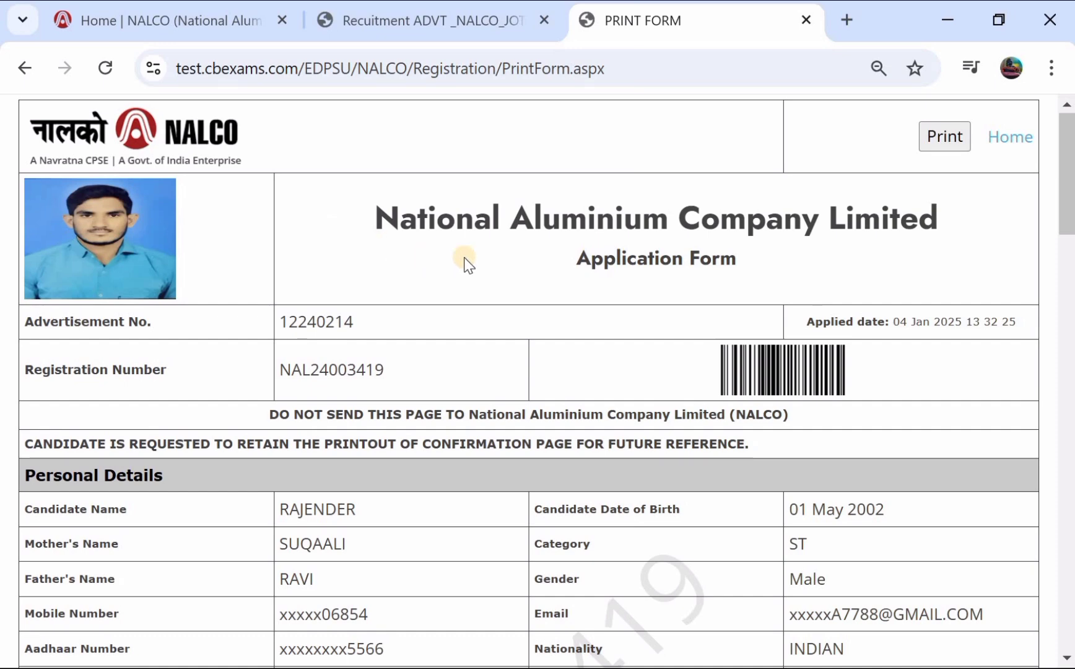
Step: Return to the NALCO home page and look over its Corporate Profile section
click(217, 8)
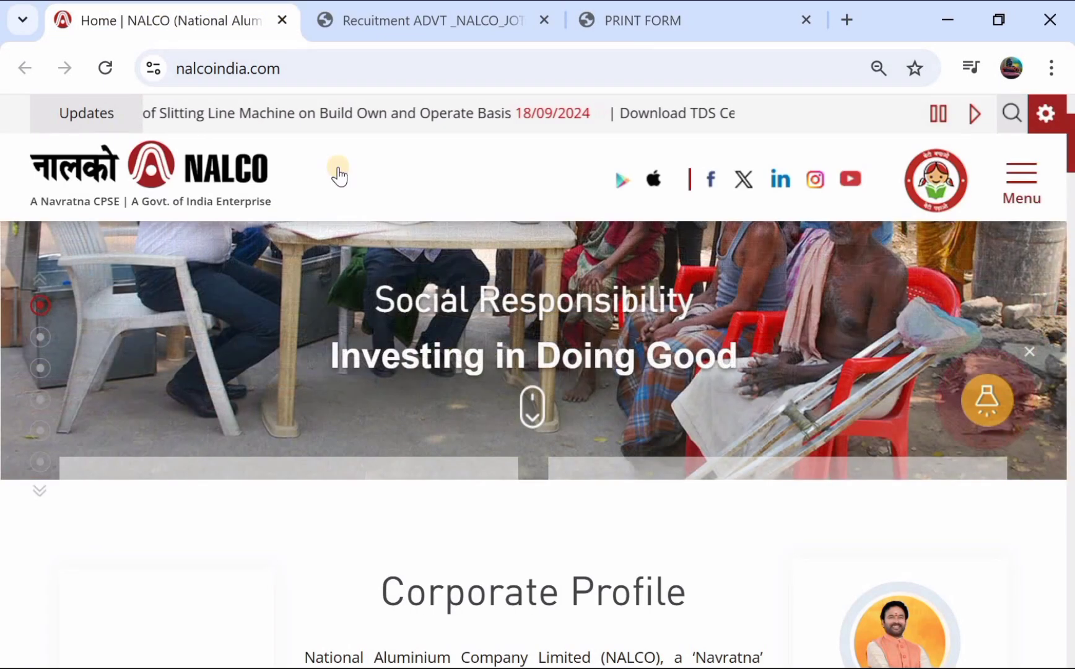
scroll(339, 177, down, 1)
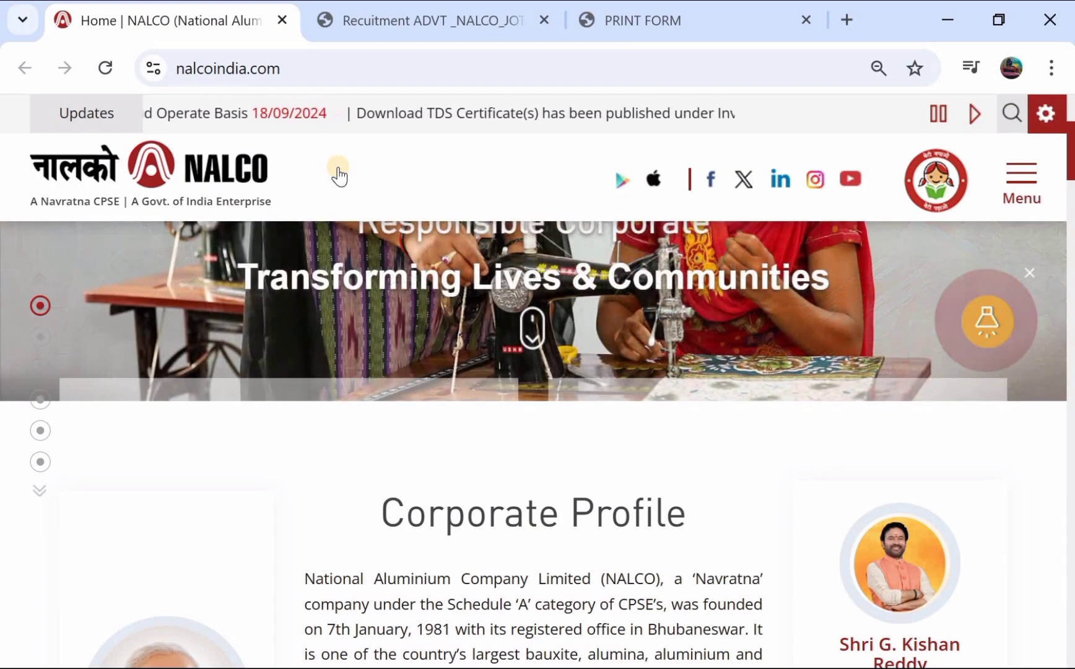
scroll(338, 177, down, 1)
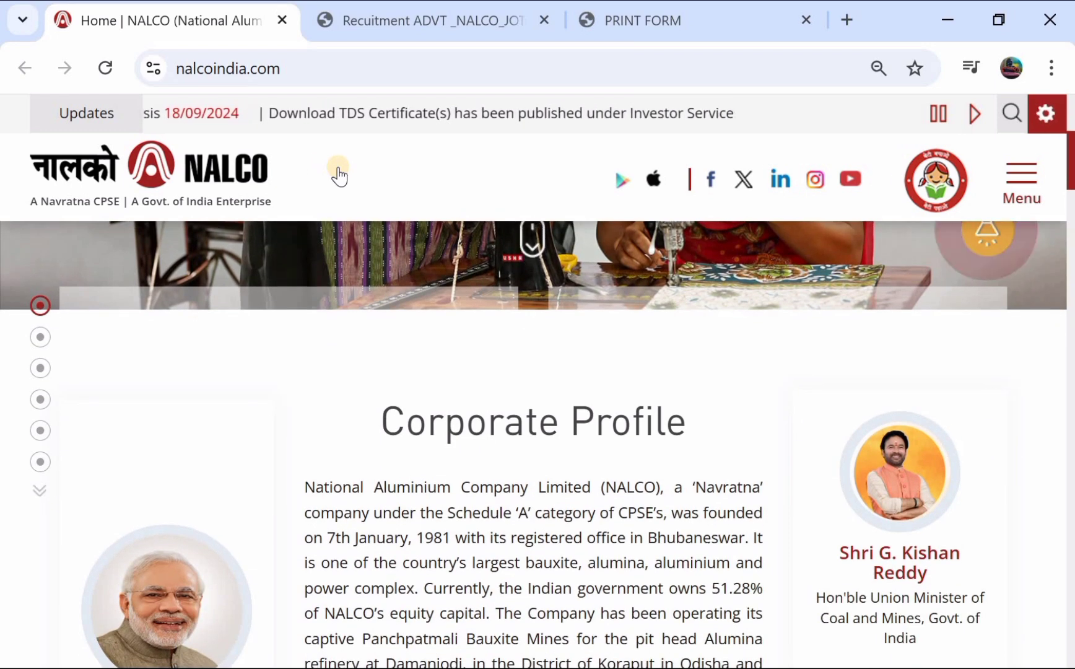
scroll(338, 176, down, 2)
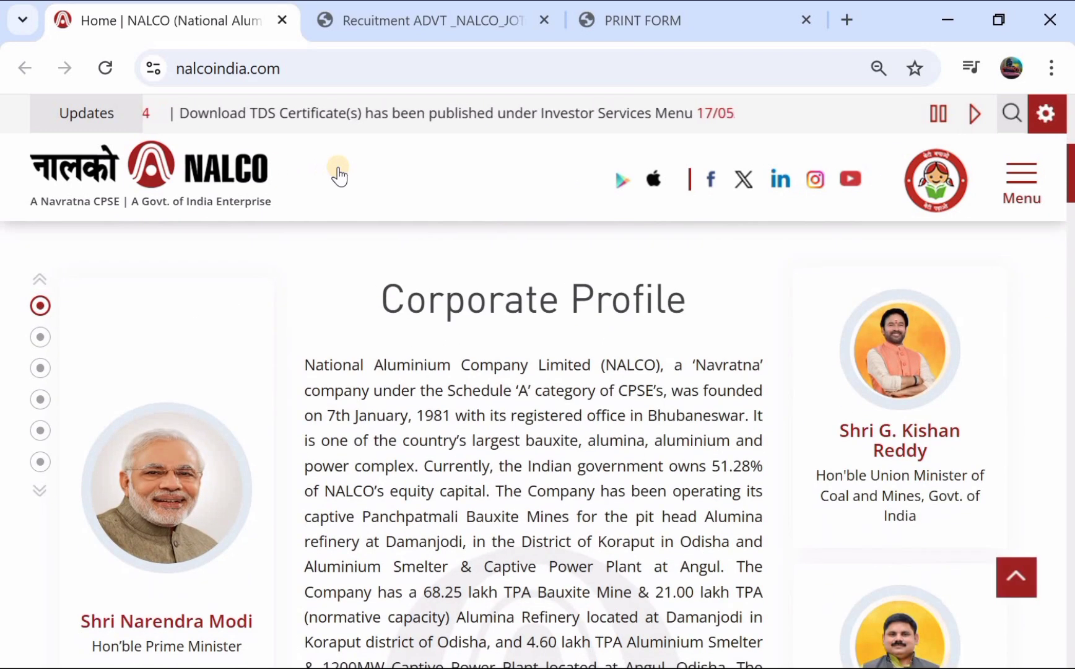
scroll(339, 176, up, 1)
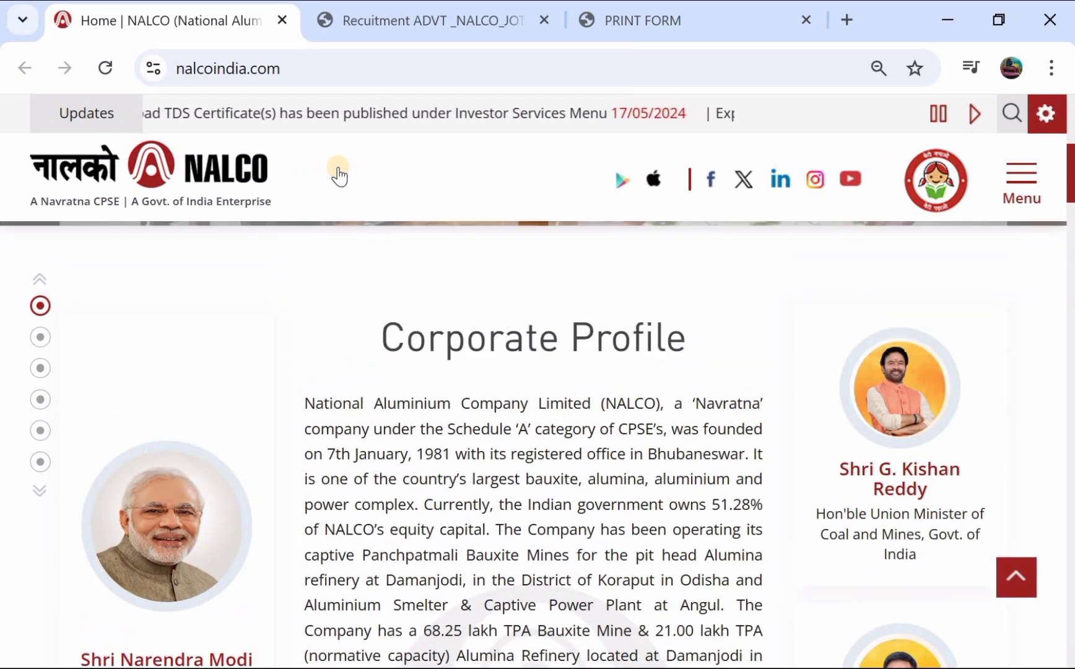
scroll(339, 177, up, 4)
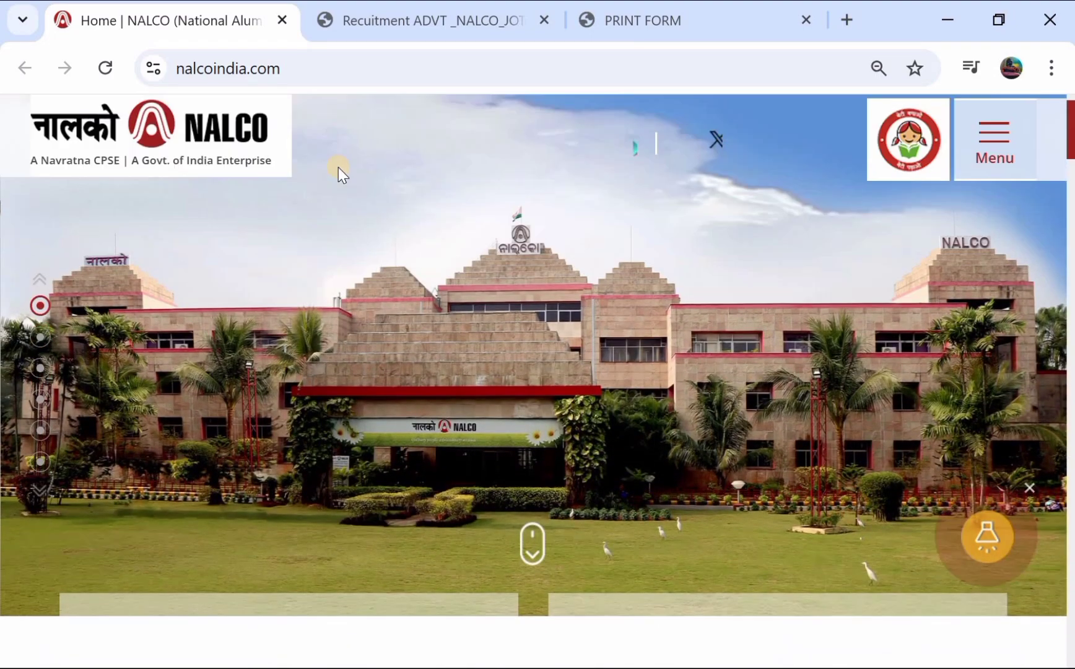